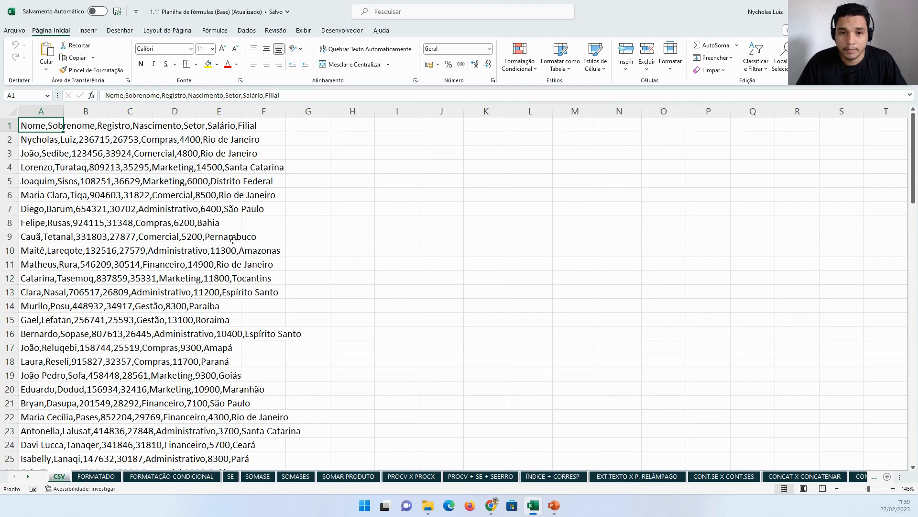
Compare the raw comma-separated rows on the CSV sheet with the finished table on the FORMATADO sheet
{"action": "scroll", "coordinate": [164, 263], "scroll_direction": "up", "scroll_amount": 5, "text": "ctrl"}
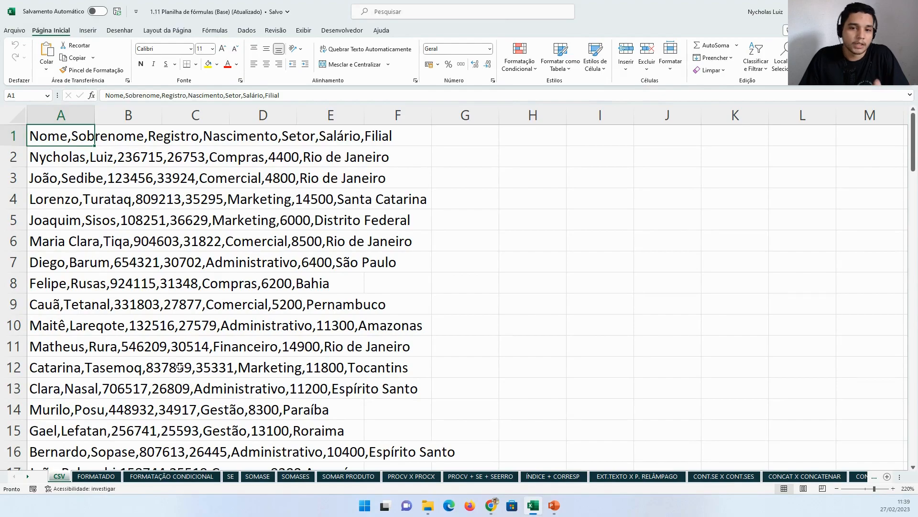
{"action": "left_click", "coordinate": [101, 478]}
{"action": "left_click", "coordinate": [100, 398]}
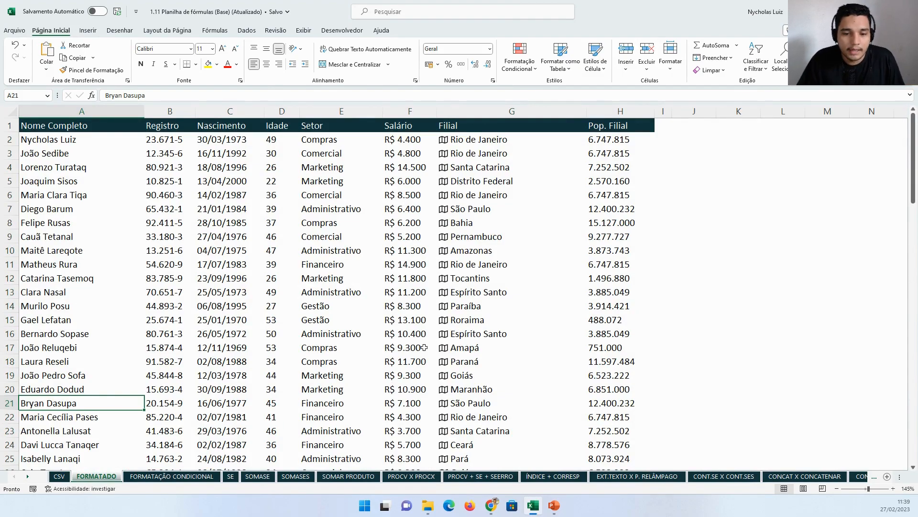
{"action": "left_click", "coordinate": [65, 477]}
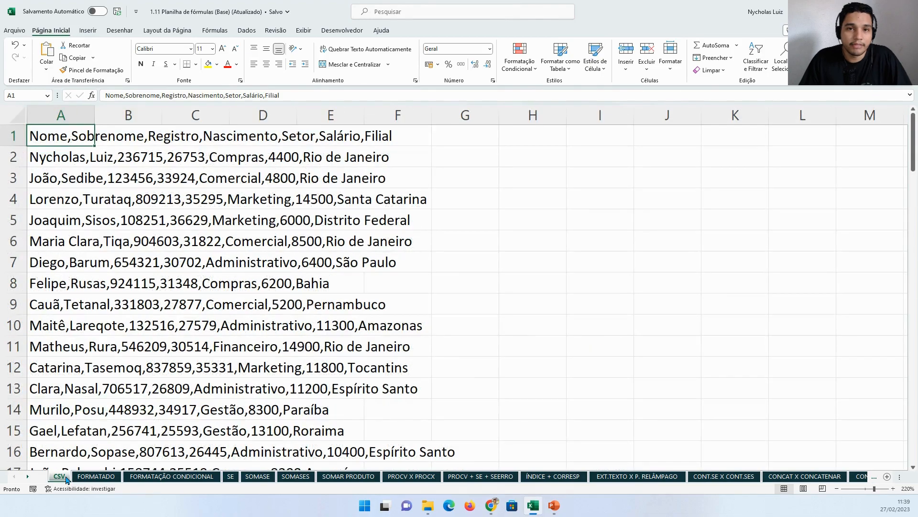
{"action": "left_click", "coordinate": [84, 477]}
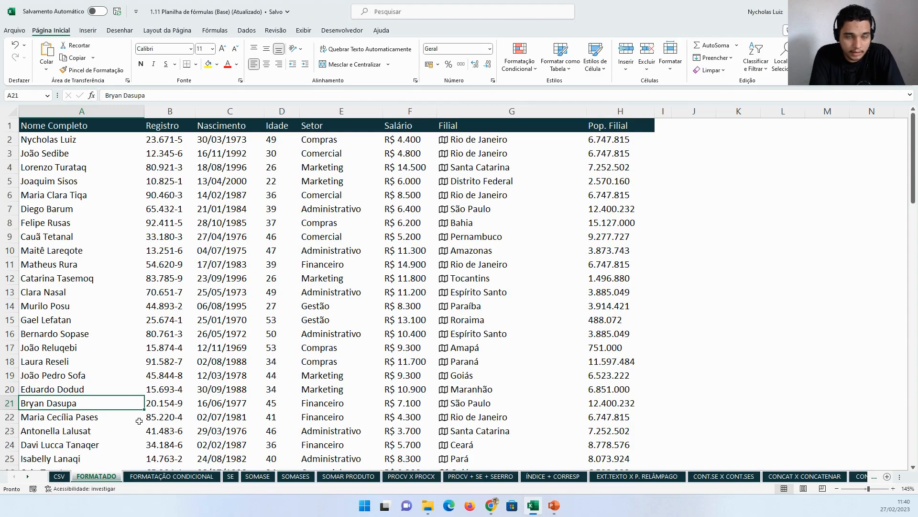
{"action": "left_click", "coordinate": [58, 476]}
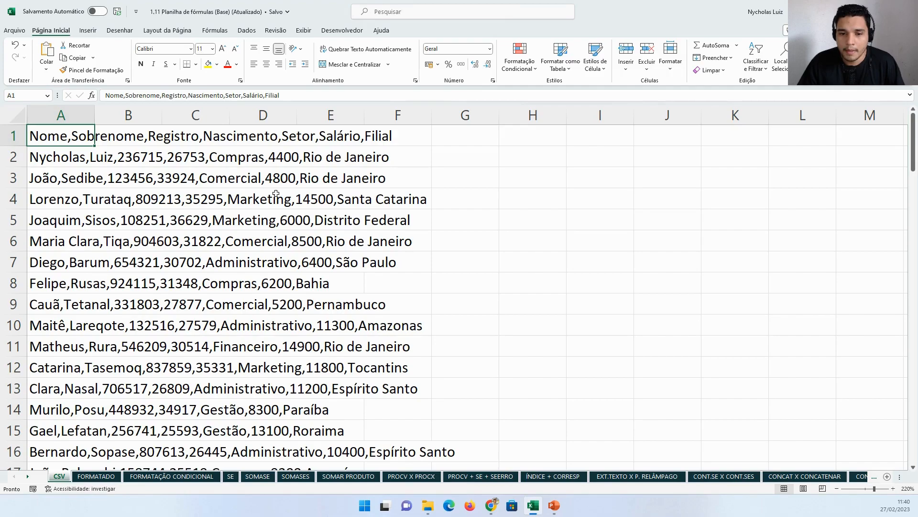
{"action": "scroll", "coordinate": [276, 193], "scroll_direction": "down", "scroll_amount": 17}
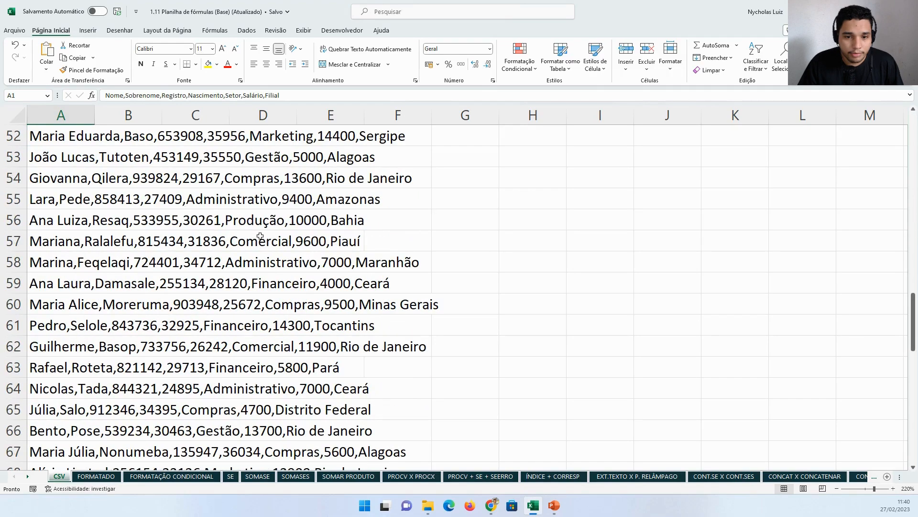
{"action": "scroll", "coordinate": [260, 236], "scroll_direction": "up", "scroll_amount": 11}
{"action": "scroll", "coordinate": [204, 199], "scroll_direction": "up", "scroll_amount": 6}
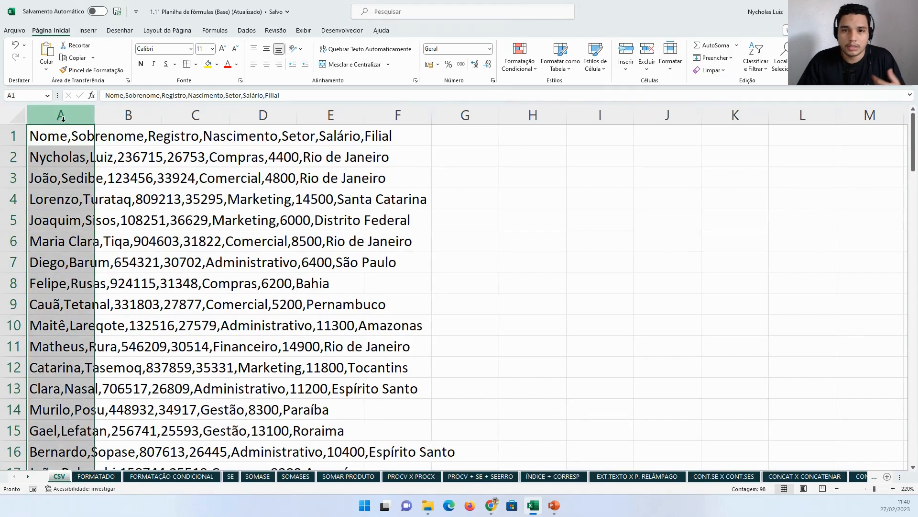
Inspect columns B to E of the CSV sheet one by one and dismiss the save error notice
{"action": "left_click", "coordinate": [113, 114]}
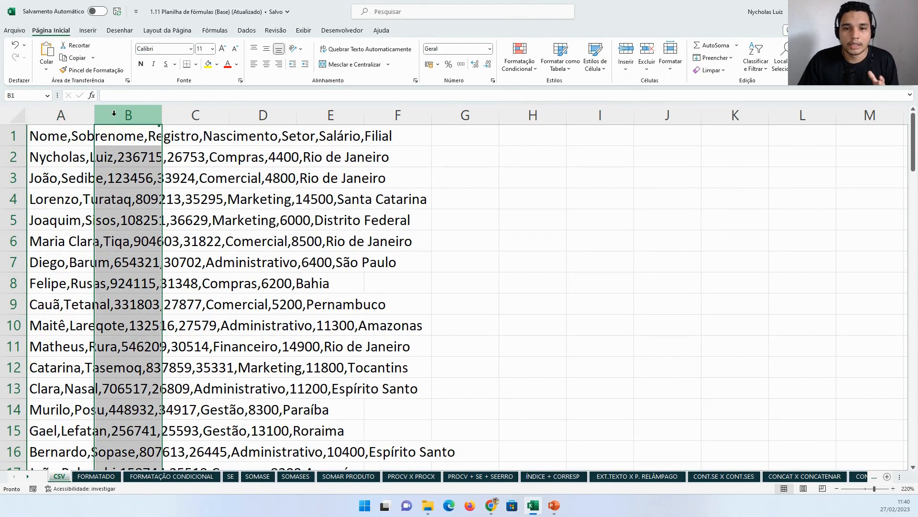
{"action": "left_click", "coordinate": [185, 110]}
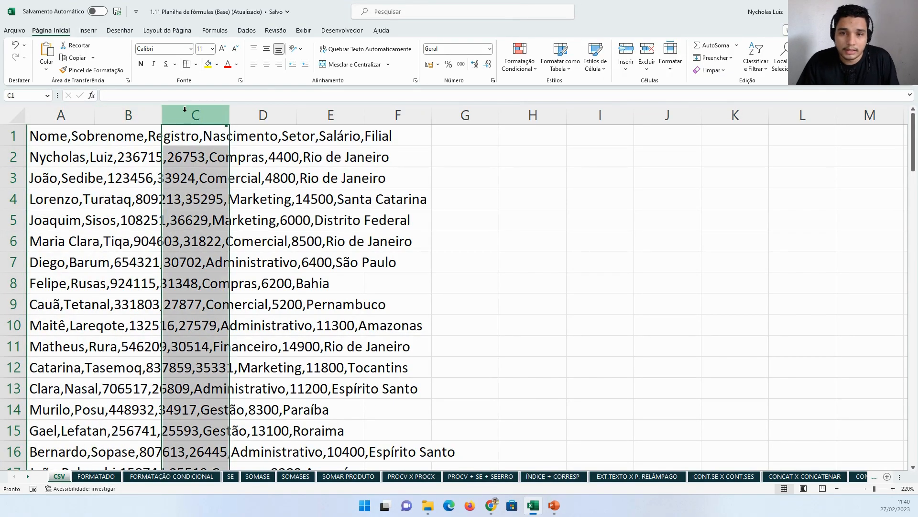
{"action": "left_click", "coordinate": [254, 114]}
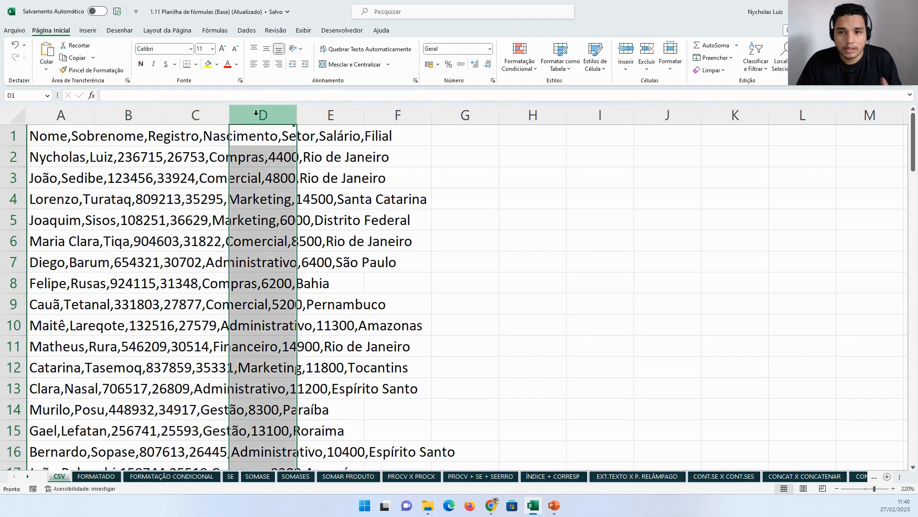
{"action": "left_click", "coordinate": [316, 116]}
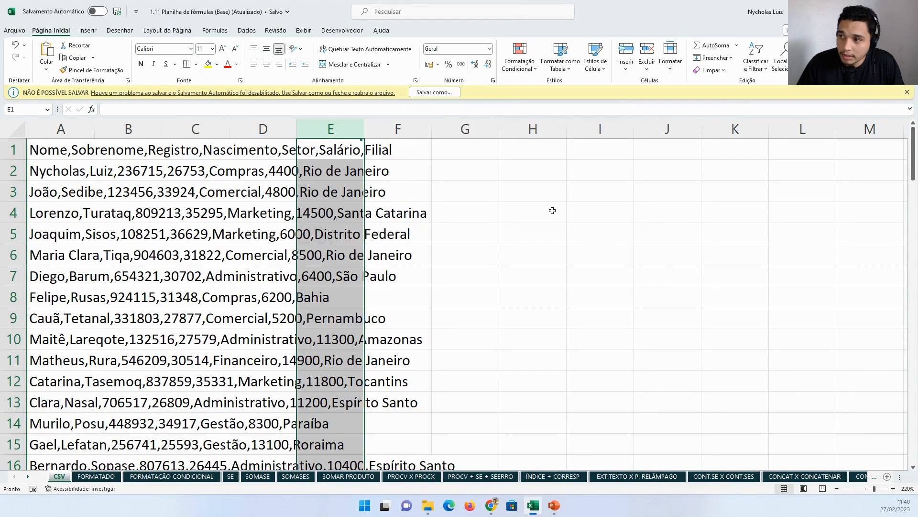
{"action": "left_click", "coordinate": [907, 92]}
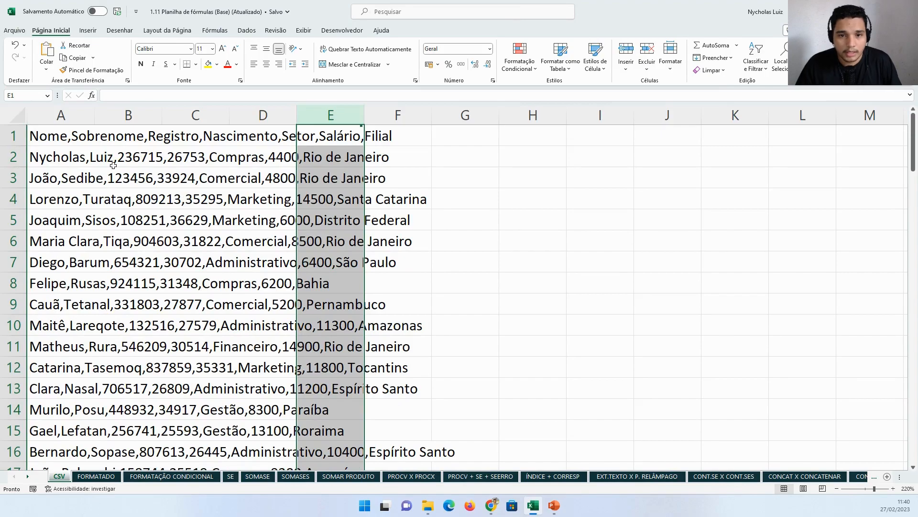
Start Text to Columns on column A with the Delimited data type and advance to the delimiter options
{"action": "left_click", "coordinate": [56, 109]}
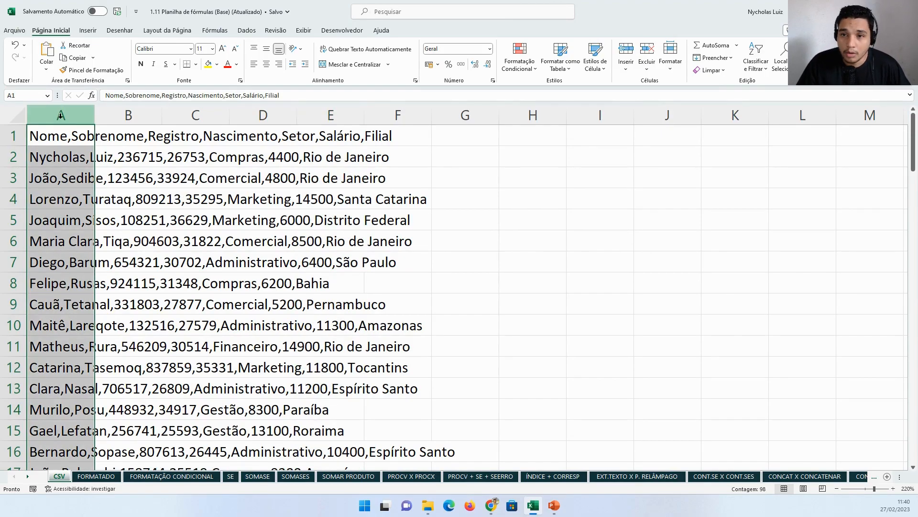
{"action": "left_click", "coordinate": [247, 31]}
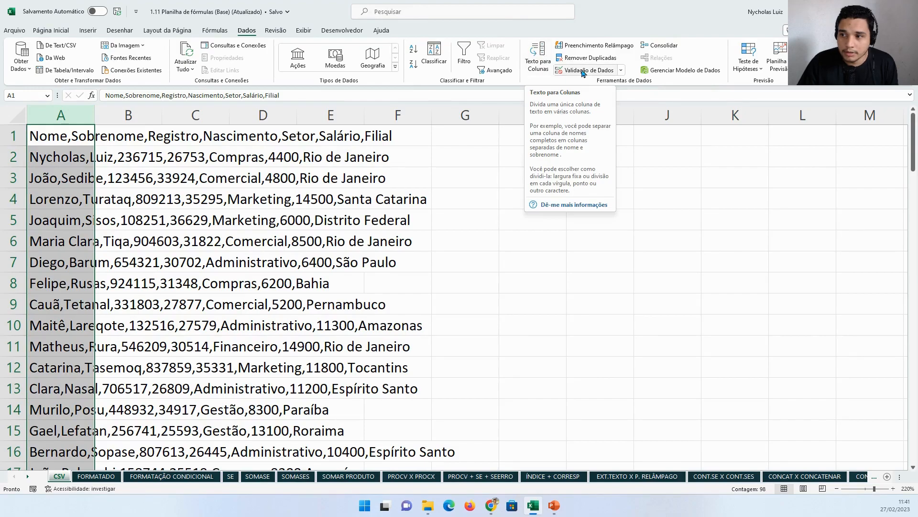
{"action": "left_click", "coordinate": [536, 57]}
{"action": "left_click_drag", "start_coordinate": [445, 156], "coordinate": [258, 86]}
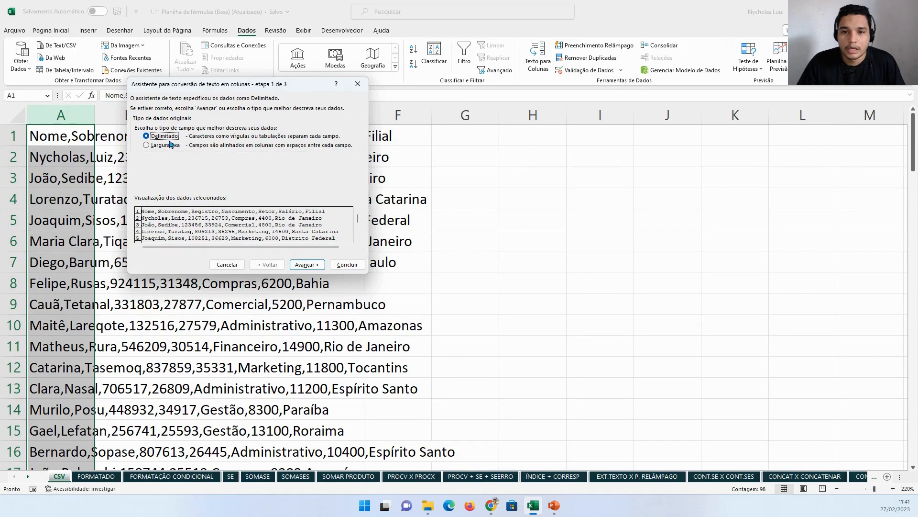
{"action": "left_click", "coordinate": [306, 264]}
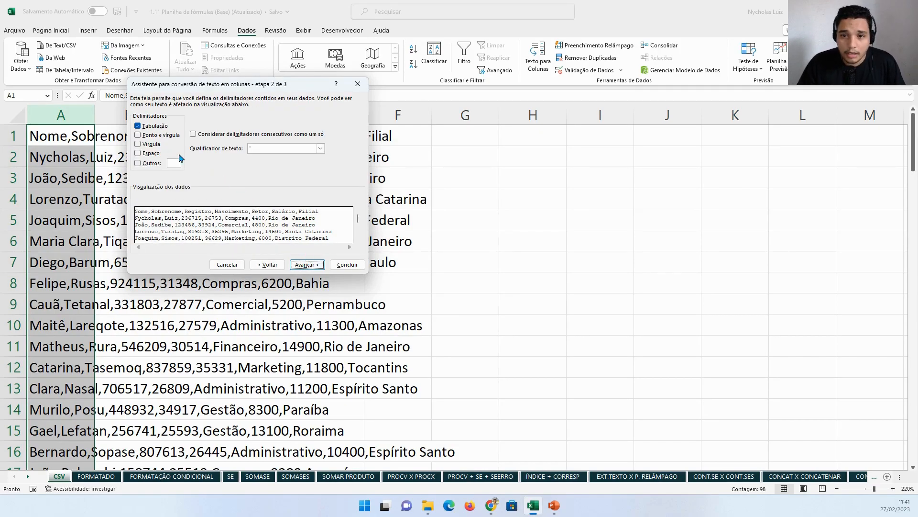
{"action": "left_click_drag", "start_coordinate": [210, 90], "coordinate": [316, 107]}
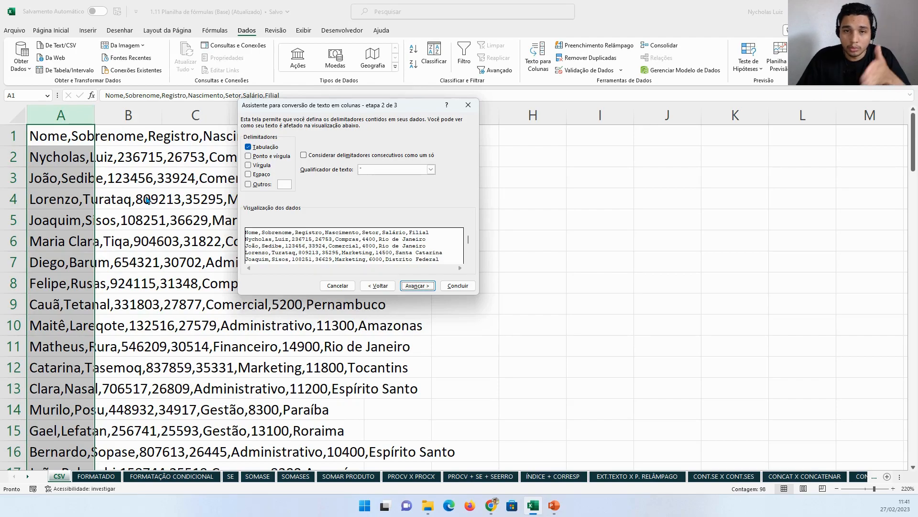
Replace the Tab delimiter with Comma (Vírgula) and finish splitting column A into separate columns
{"action": "left_click", "coordinate": [249, 148]}
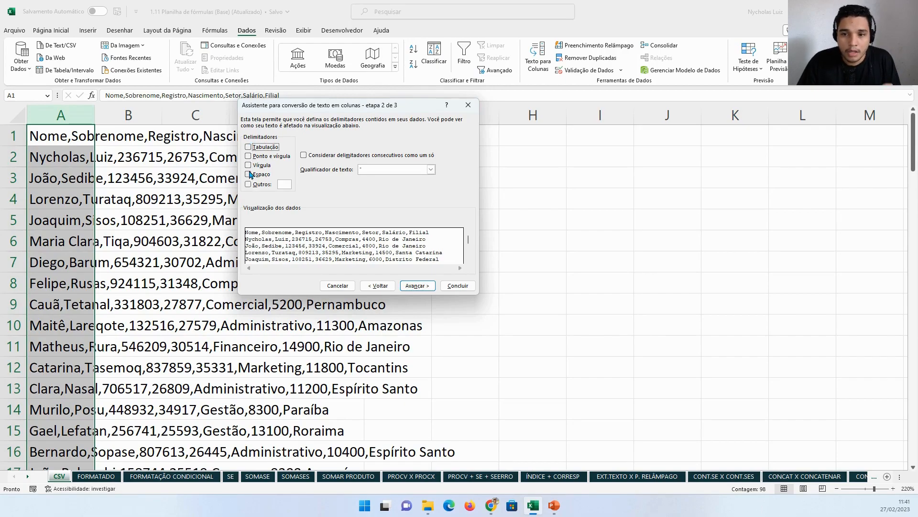
{"action": "left_click", "coordinate": [249, 166]}
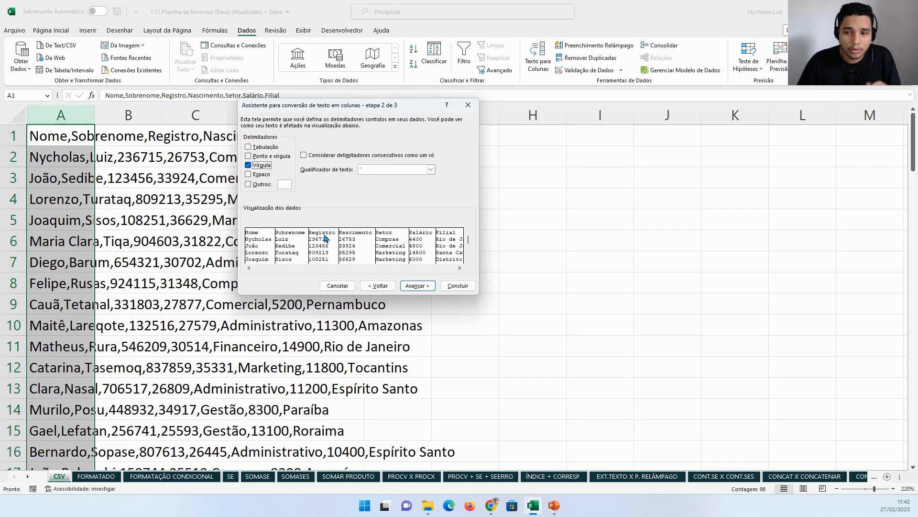
{"action": "left_click", "coordinate": [417, 286]}
{"action": "left_click", "coordinate": [458, 286]}
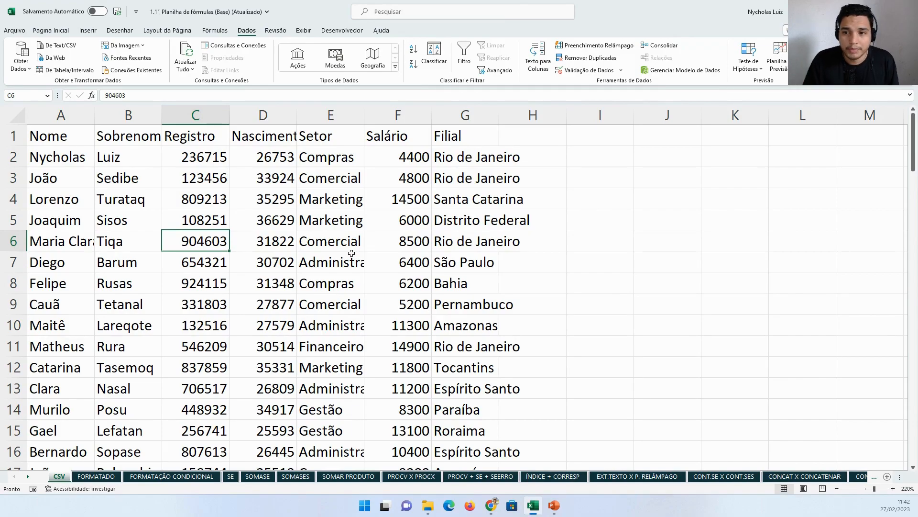
{"action": "left_click", "coordinate": [358, 181]}
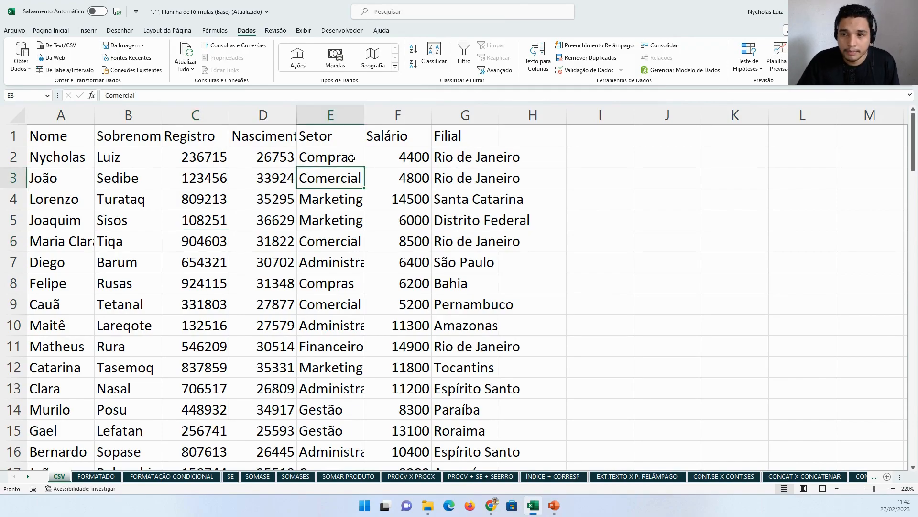
{"action": "left_click", "coordinate": [383, 139]}
{"action": "key", "text": "ctrl+shift+Down"}
{"action": "left_click", "coordinate": [468, 116]}
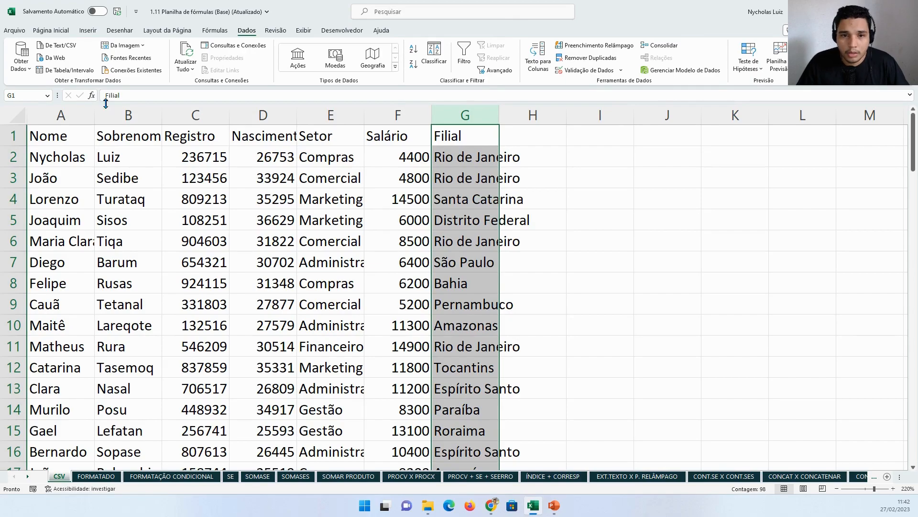
AutoFit the width of all columns on the CSV sheet to their contents
{"action": "left_click", "coordinate": [21, 116]}
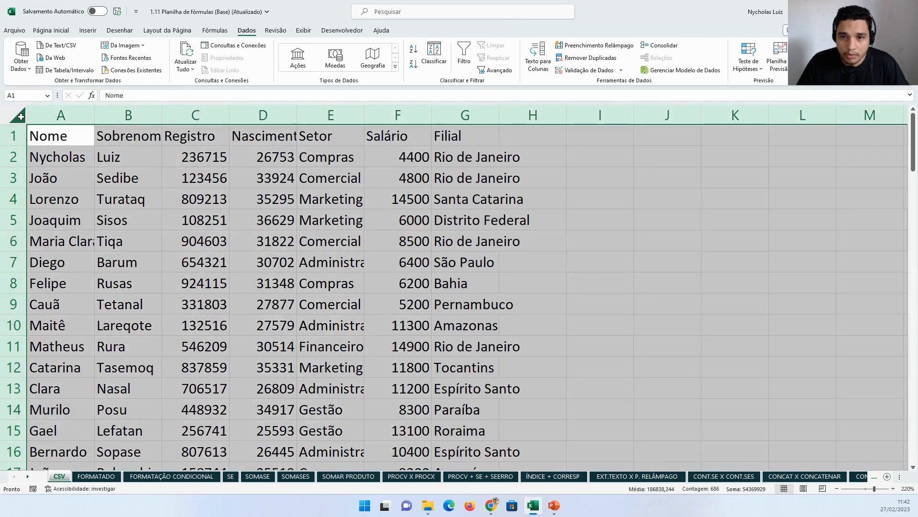
{"action": "double_click", "coordinate": [96, 114]}
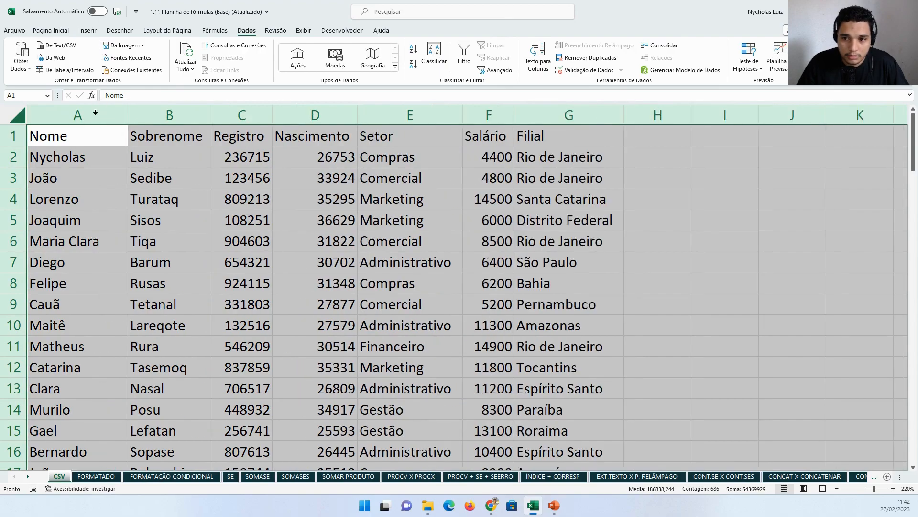
{"action": "left_click", "coordinate": [145, 164]}
{"action": "scroll", "coordinate": [220, 184], "scroll_direction": "down", "scroll_amount": 1}
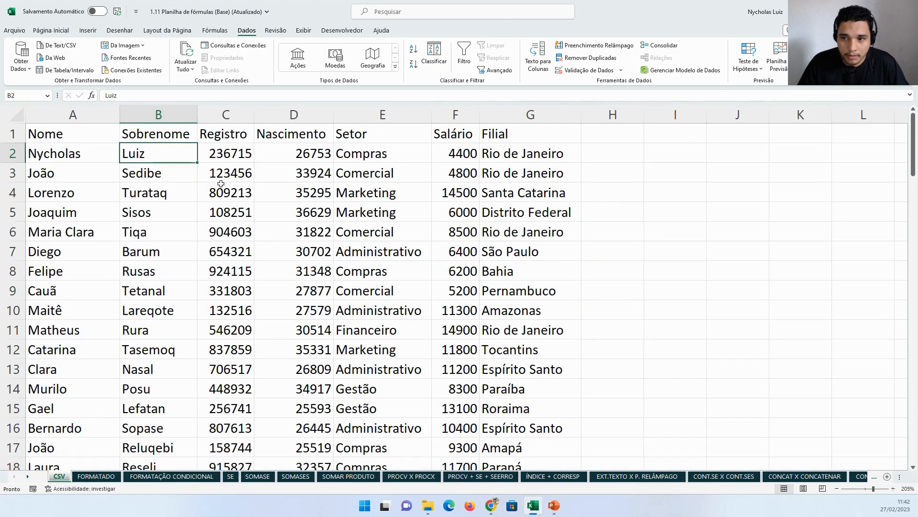
{"action": "scroll", "coordinate": [221, 183], "scroll_direction": "down", "scroll_amount": 1}
{"action": "left_click", "coordinate": [383, 263]}
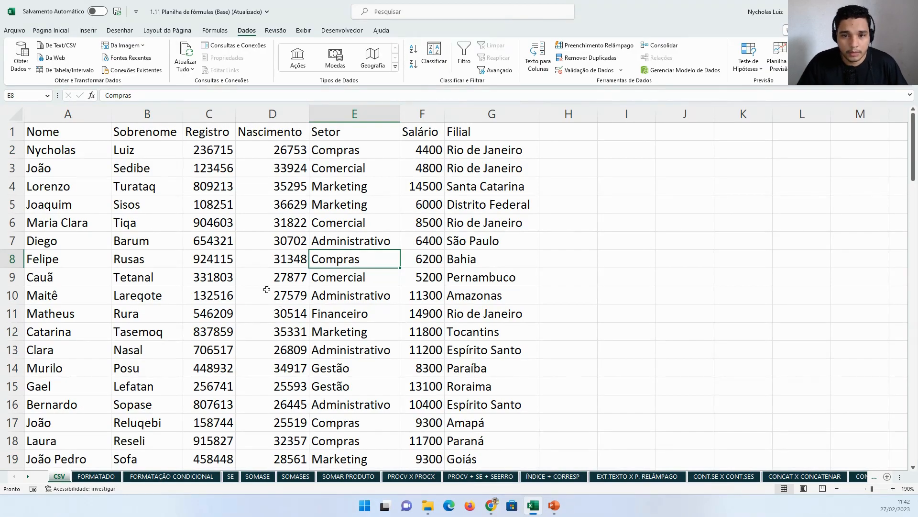
Format the header cells A1:G1 with the recently used dark teal fill and a white font
{"action": "left_click_drag", "start_coordinate": [66, 136], "coordinate": [450, 131]}
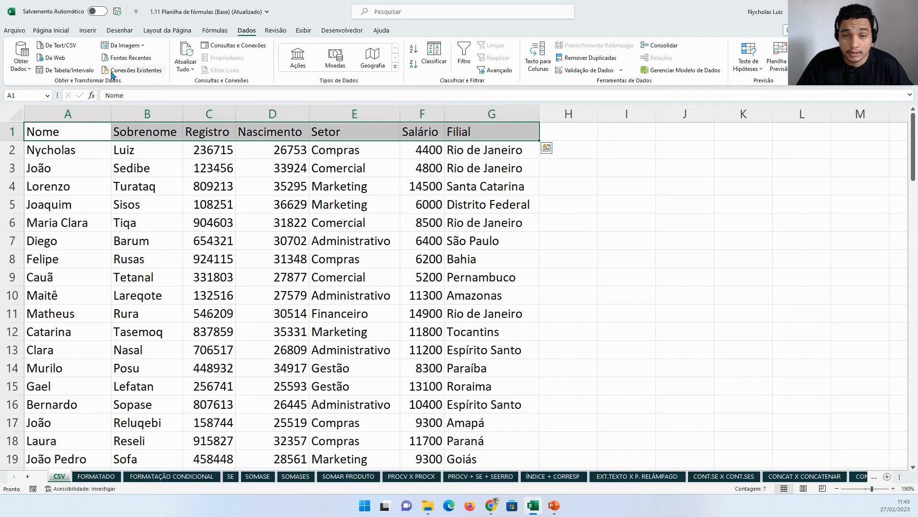
{"action": "left_click", "coordinate": [65, 33]}
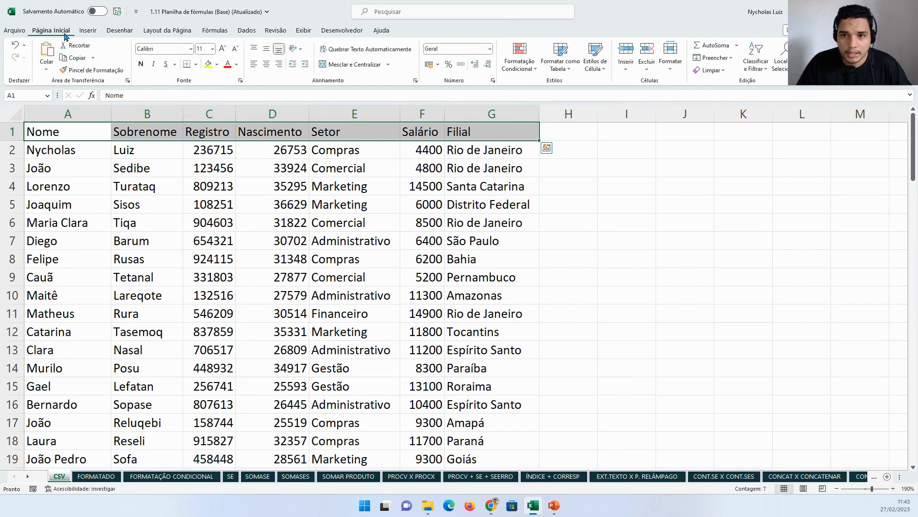
{"action": "left_click", "coordinate": [217, 64]}
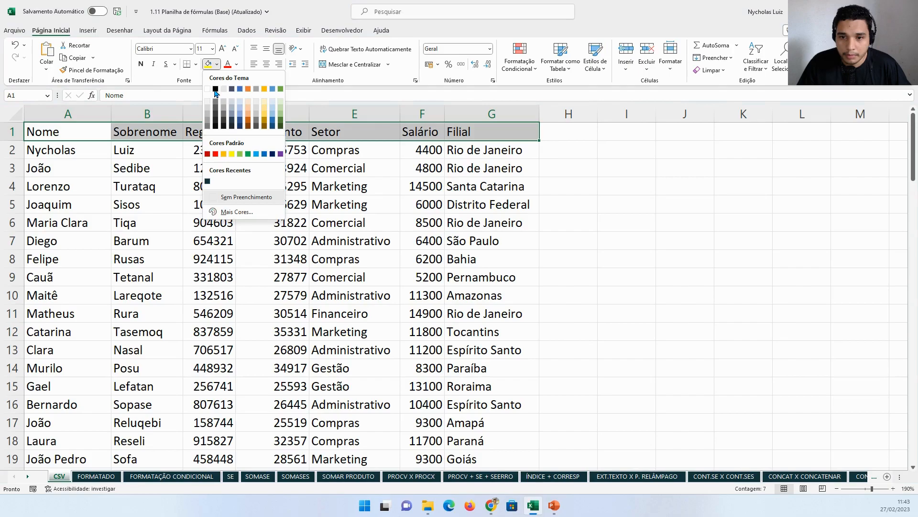
{"action": "left_click", "coordinate": [207, 182]}
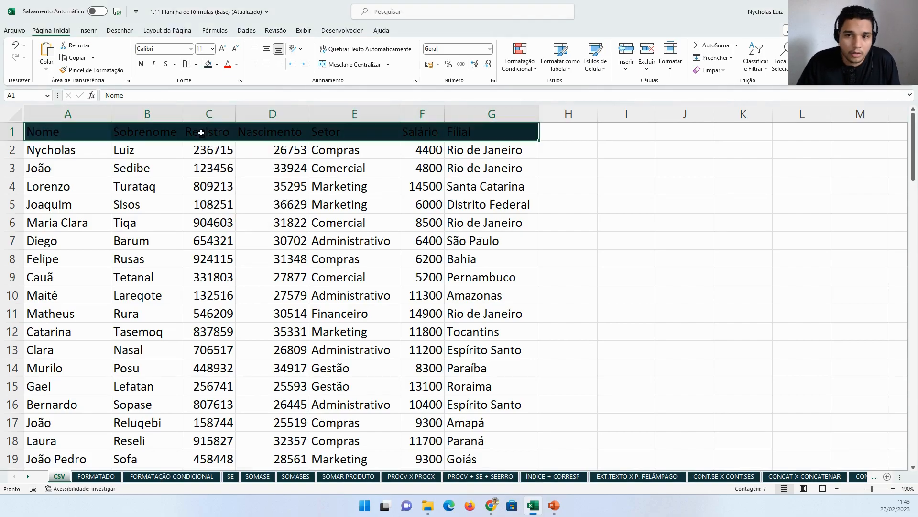
{"action": "left_click", "coordinate": [236, 64]}
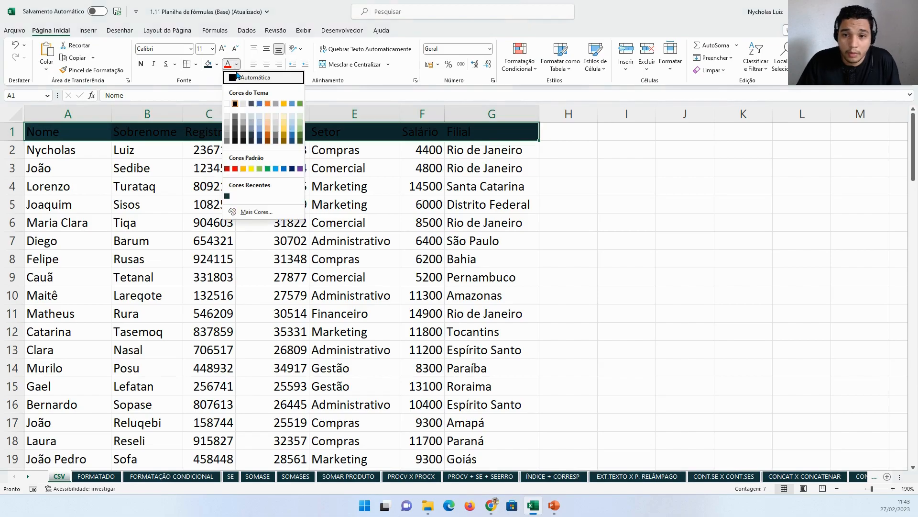
{"action": "left_click", "coordinate": [227, 120]}
{"action": "left_click", "coordinate": [127, 204]}
{"action": "left_click", "coordinate": [420, 206]}
{"action": "scroll", "coordinate": [272, 212], "scroll_direction": "down", "scroll_amount": 1}
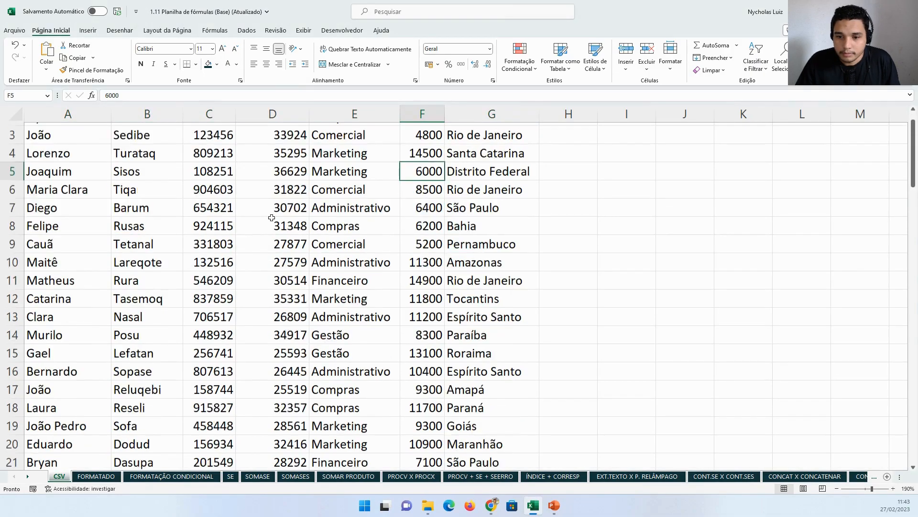
{"action": "scroll", "coordinate": [273, 212], "scroll_direction": "up", "scroll_amount": 1}
{"action": "left_click", "coordinate": [68, 114]}
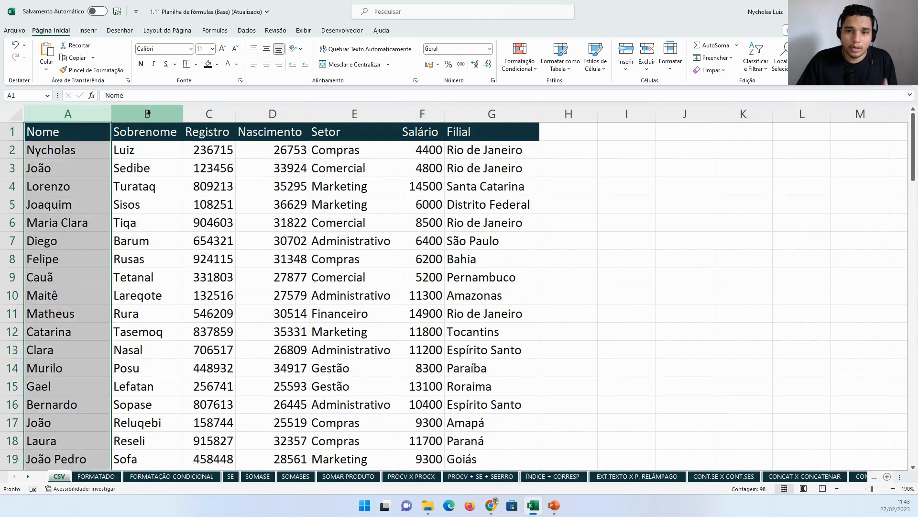
{"action": "left_click", "coordinate": [147, 114]}
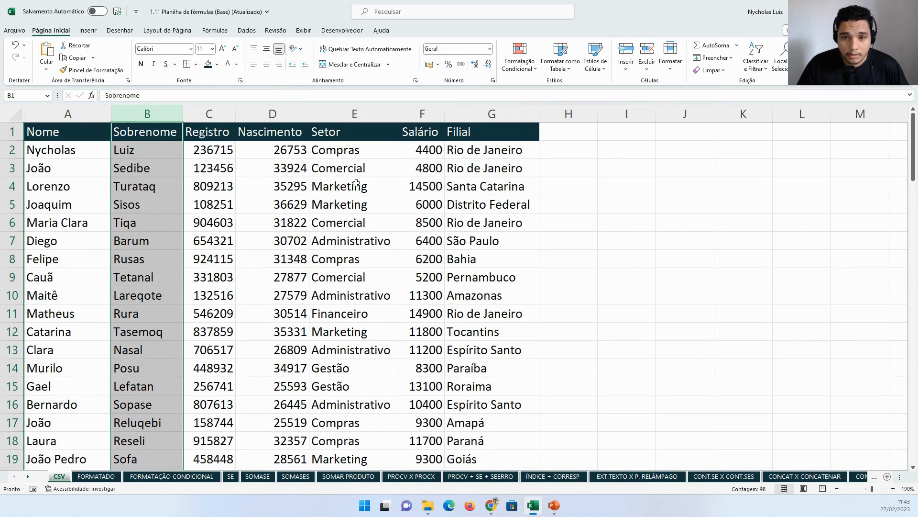
{"action": "left_click_drag", "start_coordinate": [619, 225], "coordinate": [640, 311]}
{"action": "left_click_drag", "start_coordinate": [680, 224], "coordinate": [692, 294]}
{"action": "left_click_drag", "start_coordinate": [740, 225], "coordinate": [752, 295]}
{"action": "left_click_drag", "start_coordinate": [785, 224], "coordinate": [789, 261]}
{"action": "left_click_drag", "start_coordinate": [614, 187], "coordinate": [640, 295]}
{"action": "left_click_drag", "start_coordinate": [682, 188], "coordinate": [733, 295]}
{"action": "left_click_drag", "start_coordinate": [792, 223], "coordinate": [798, 261]}
{"action": "left_click_drag", "start_coordinate": [578, 219], "coordinate": [746, 282]}
{"action": "left_click_drag", "start_coordinate": [646, 185], "coordinate": [746, 313]}
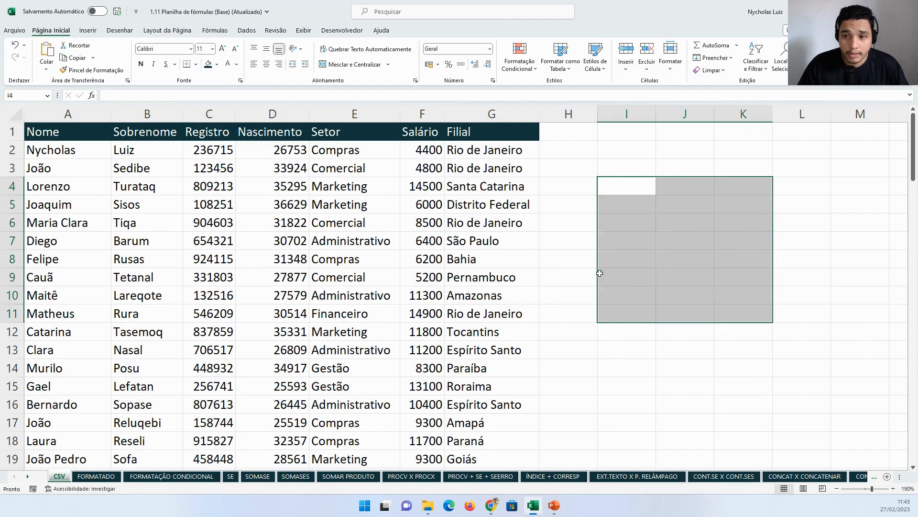
Hide the gridlines across the whole CSV sheet
{"action": "left_click", "coordinate": [15, 114]}
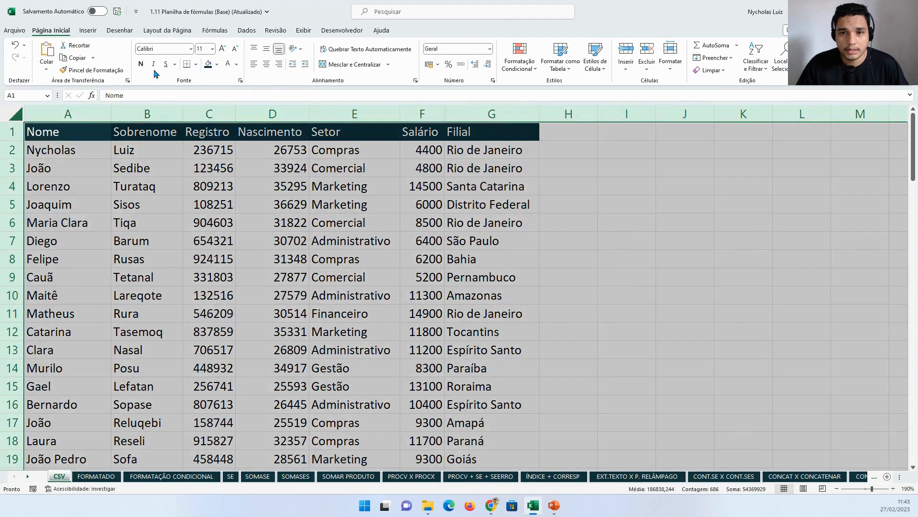
{"action": "left_click", "coordinate": [168, 31]}
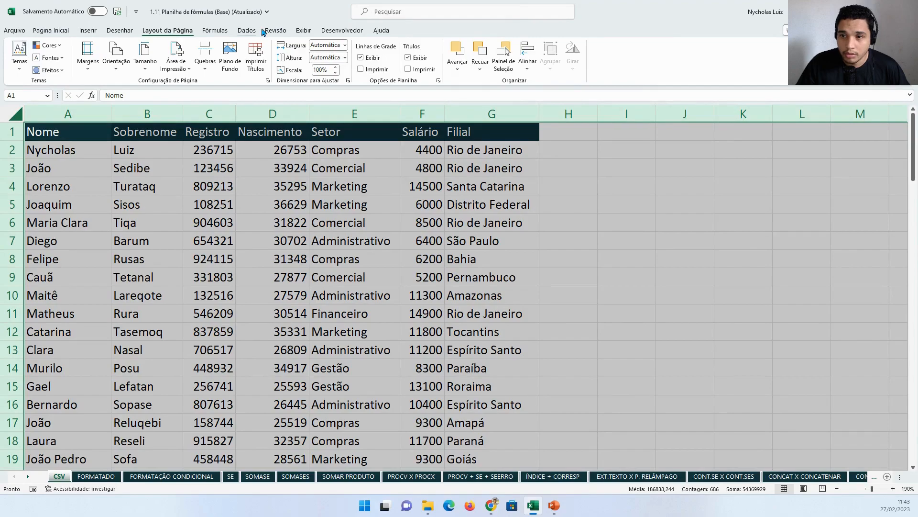
{"action": "left_click", "coordinate": [362, 58]}
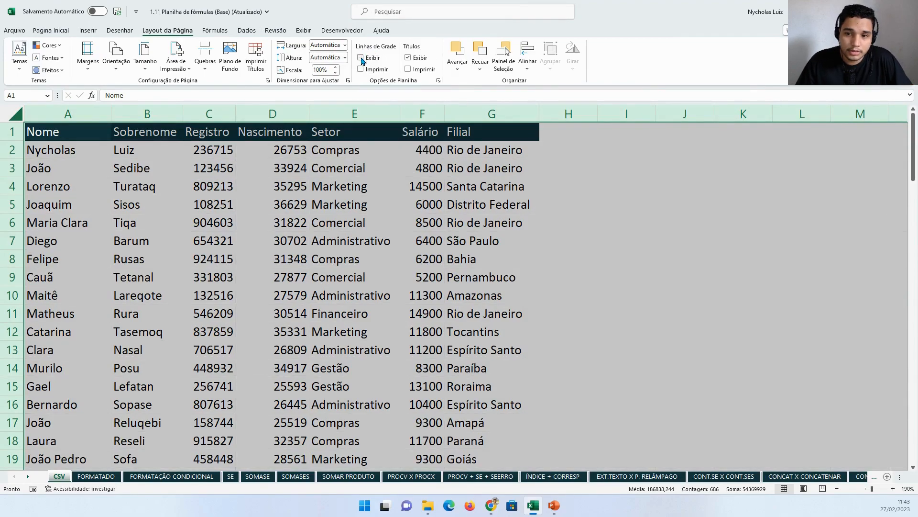
{"action": "left_click", "coordinate": [379, 171]}
{"action": "scroll", "coordinate": [94, 182], "scroll_direction": "down", "scroll_amount": 3}
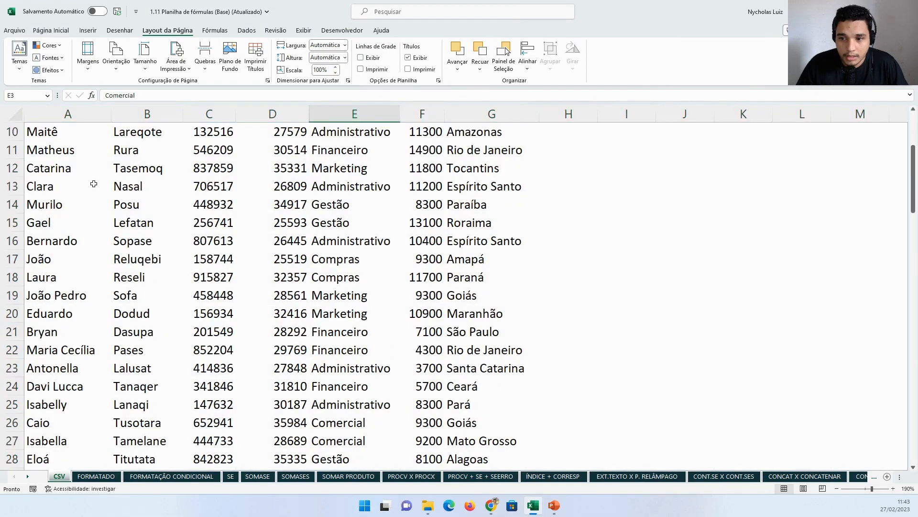
{"action": "scroll", "coordinate": [93, 184], "scroll_direction": "up", "scroll_amount": 3}
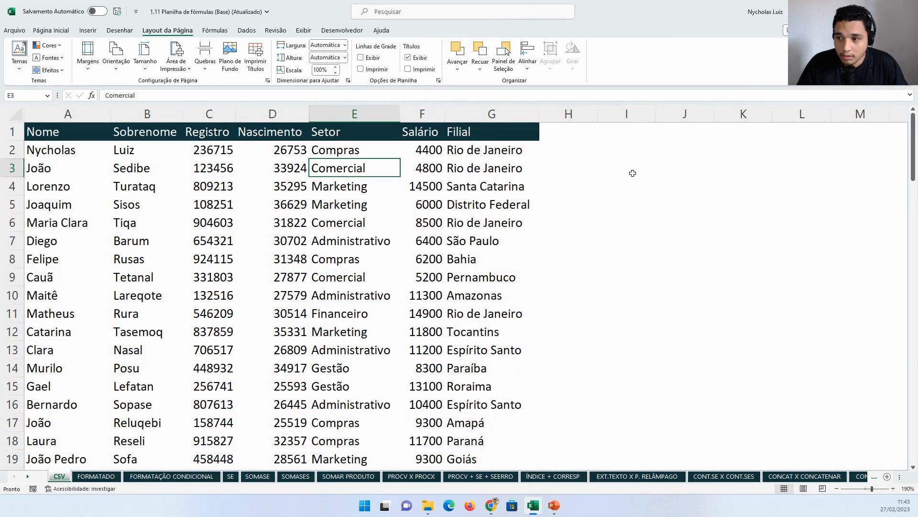
{"action": "left_click_drag", "start_coordinate": [633, 171], "coordinate": [629, 241]}
{"action": "left_click_drag", "start_coordinate": [595, 175], "coordinate": [653, 249]}
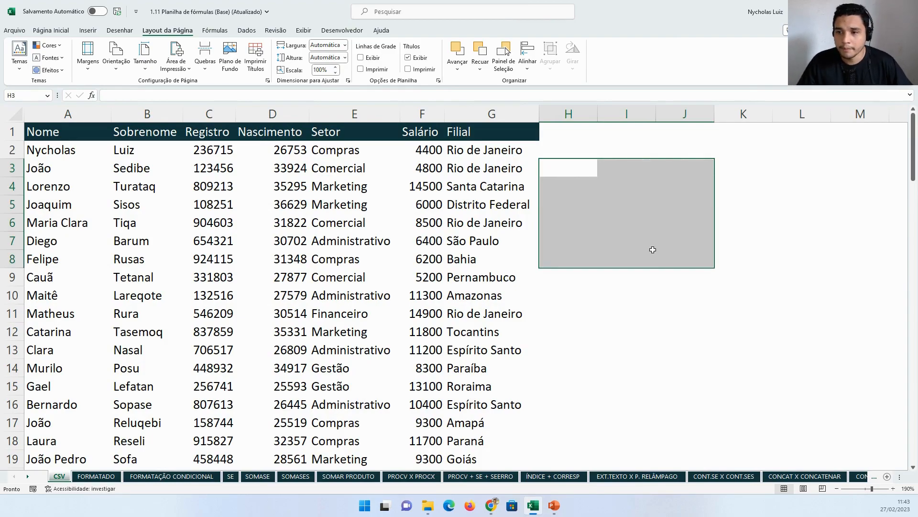
Format the Salário column as currency (Moeda) and check the salary cells
{"action": "left_click", "coordinate": [435, 166]}
{"action": "left_click", "coordinate": [419, 114]}
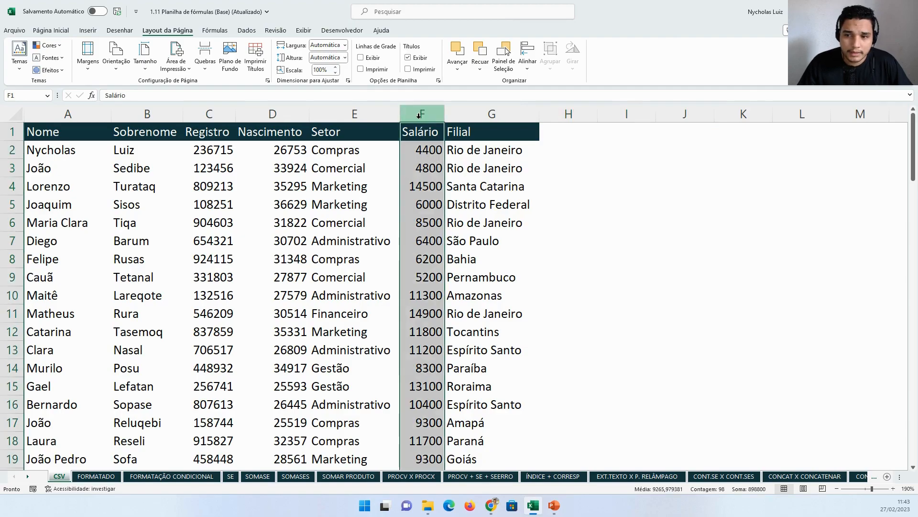
{"action": "left_click", "coordinate": [419, 151]}
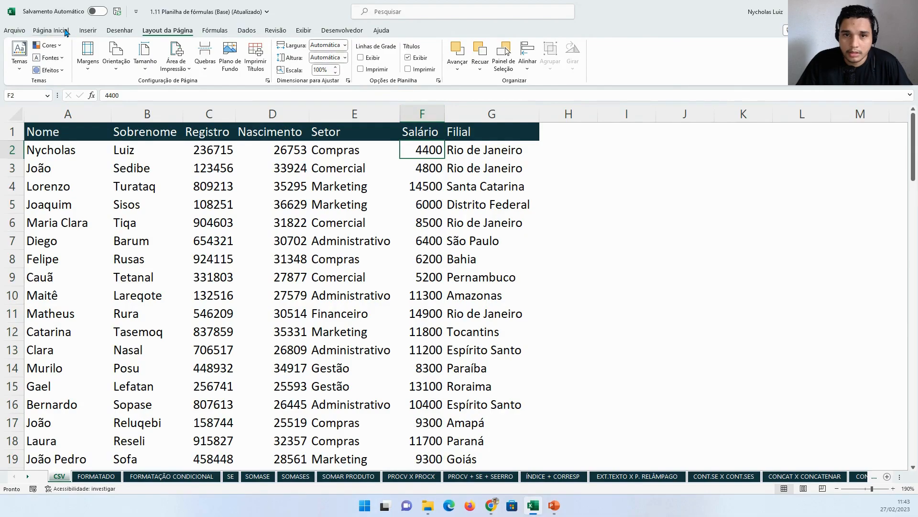
{"action": "left_click", "coordinate": [66, 32]}
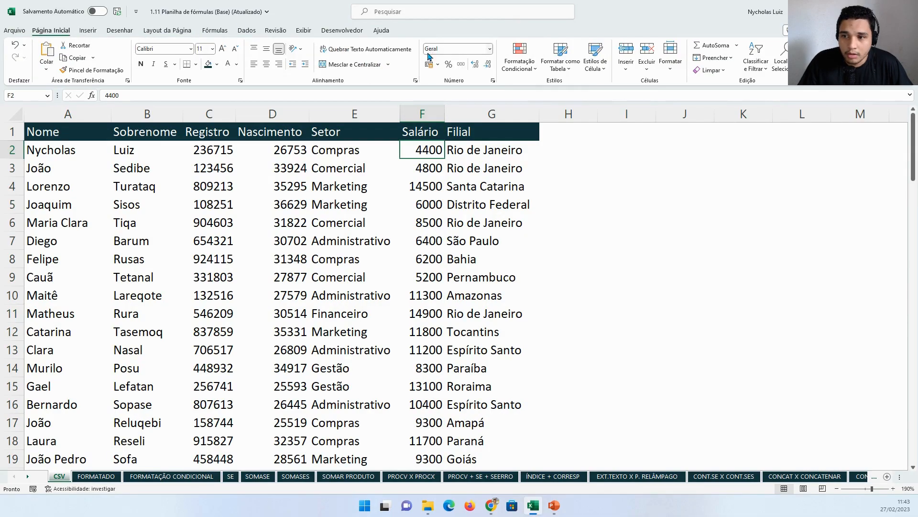
{"action": "key", "text": "Down"}
{"action": "key", "text": "Down"}
{"action": "key", "text": "Down"}
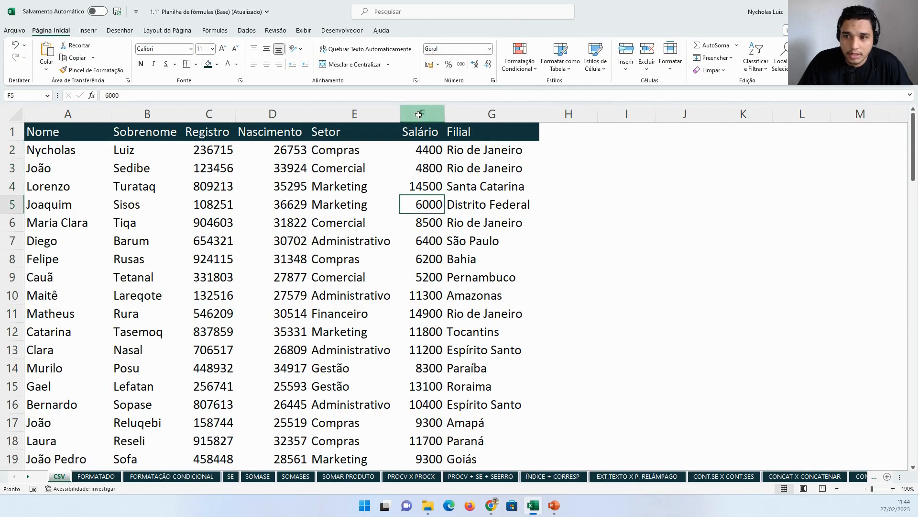
{"action": "left_click", "coordinate": [420, 113]}
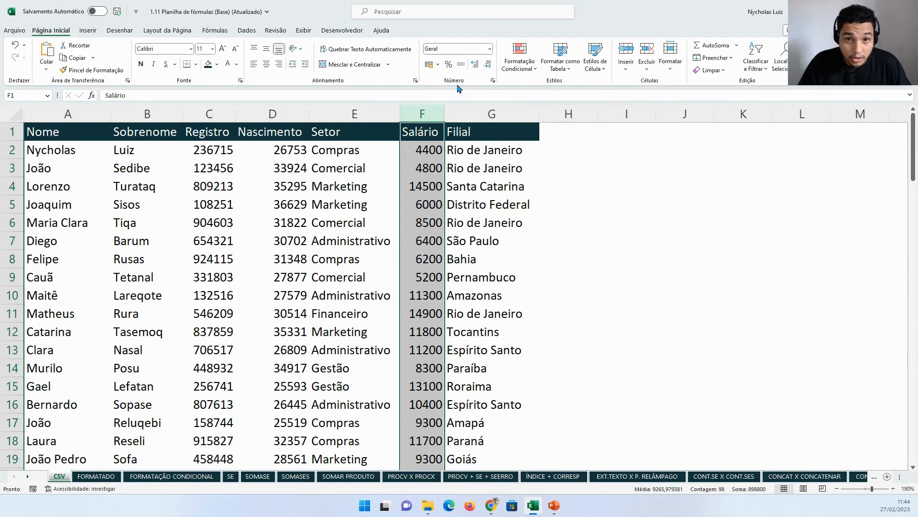
{"action": "left_click", "coordinate": [490, 49]}
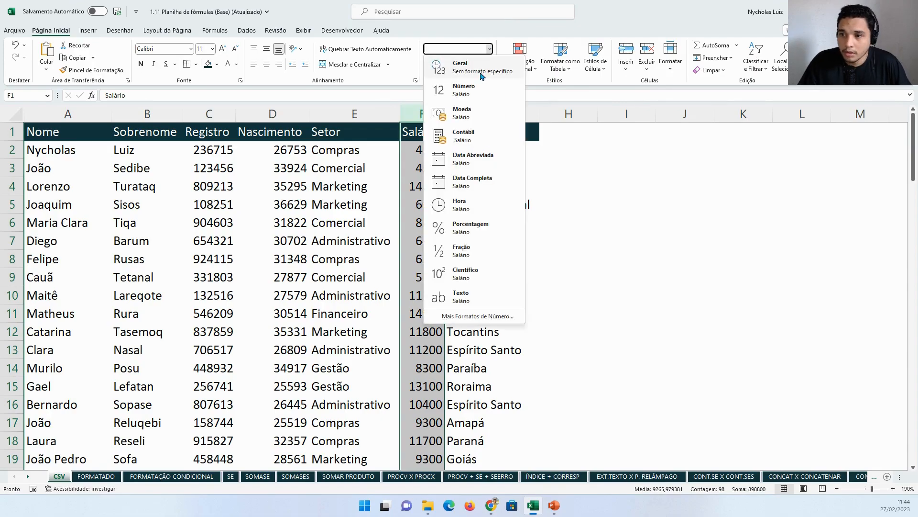
{"action": "left_click", "coordinate": [468, 122]}
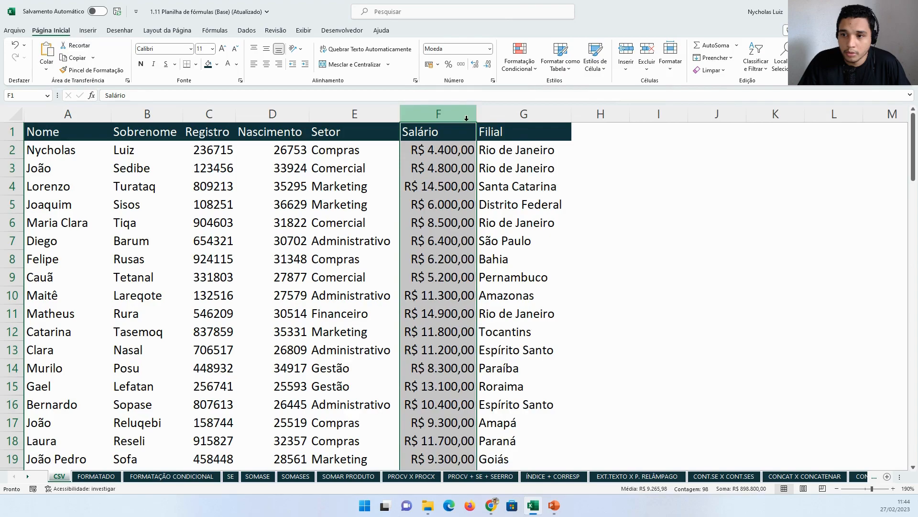
{"action": "left_click", "coordinate": [452, 170]}
{"action": "scroll", "coordinate": [452, 172], "scroll_direction": "down", "scroll_amount": 7}
{"action": "scroll", "coordinate": [452, 172], "scroll_direction": "up", "scroll_amount": 7}
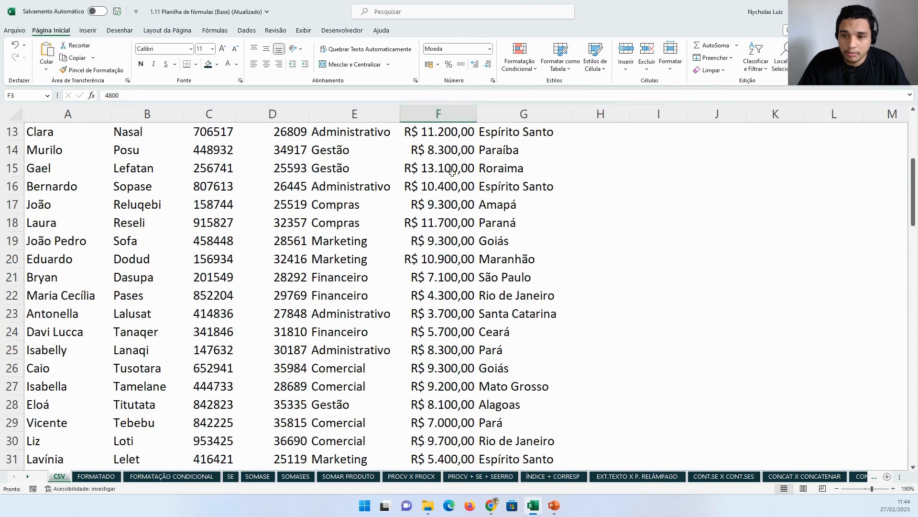
{"action": "left_click", "coordinate": [444, 154]}
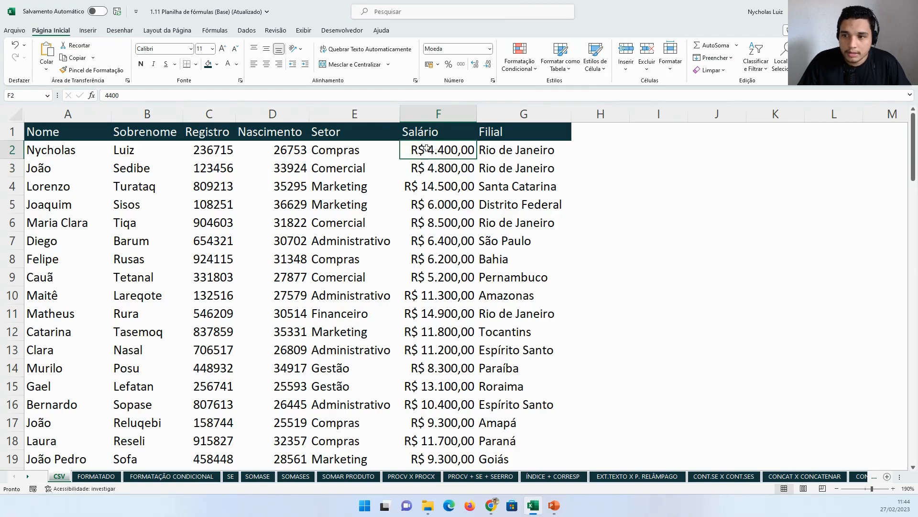
{"action": "left_click", "coordinate": [452, 168]}
{"action": "left_click", "coordinate": [444, 186]}
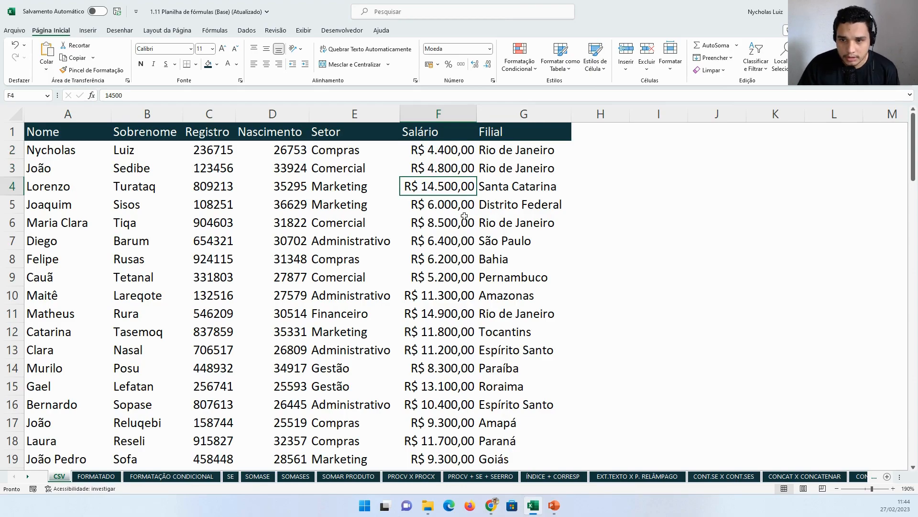
Format the Nascimento column as a short date (Data Abreviada) and check the birth dates against the employees
{"action": "left_click", "coordinate": [276, 118]}
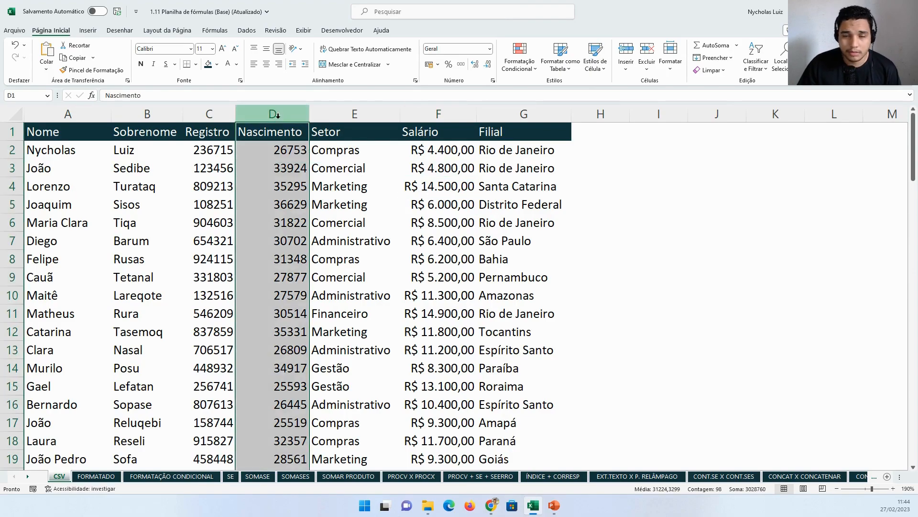
{"action": "left_click", "coordinate": [286, 150]}
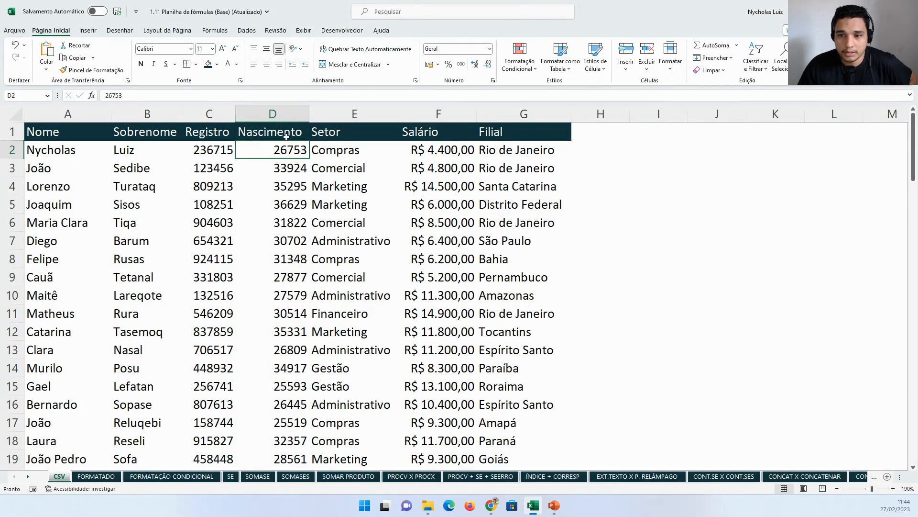
{"action": "left_click", "coordinate": [279, 115]}
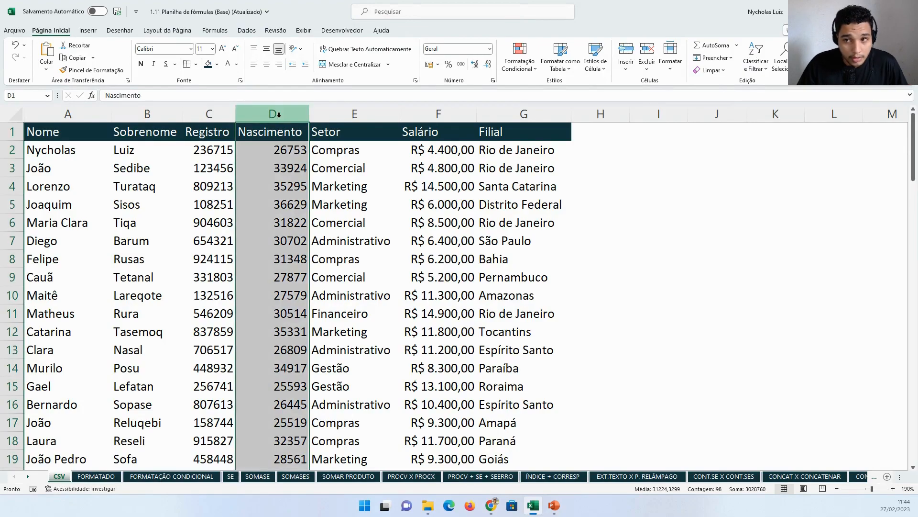
{"action": "left_click", "coordinate": [490, 49]}
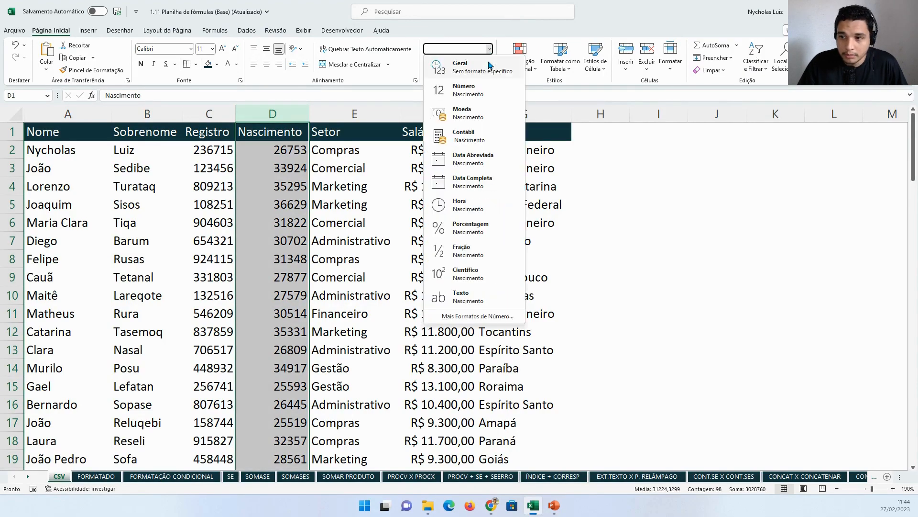
{"action": "left_click", "coordinate": [472, 158]}
{"action": "left_click", "coordinate": [273, 158]}
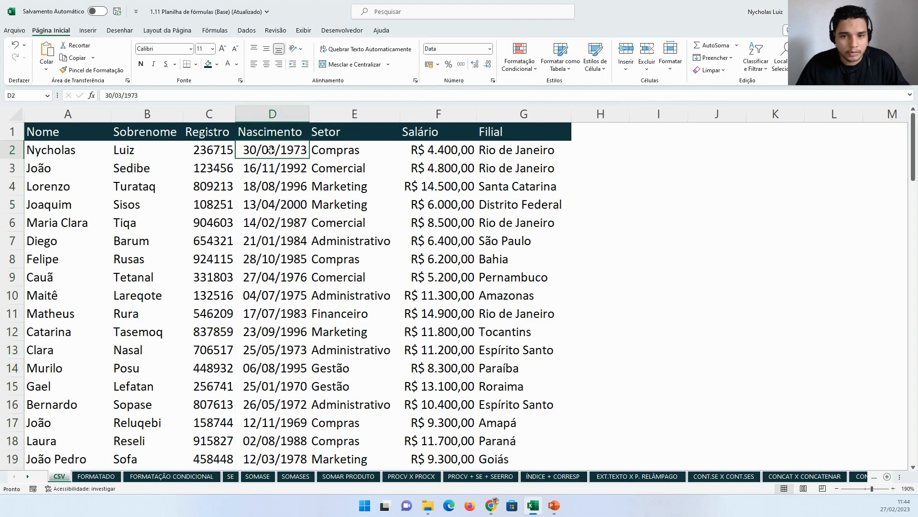
{"action": "left_click", "coordinate": [53, 166]}
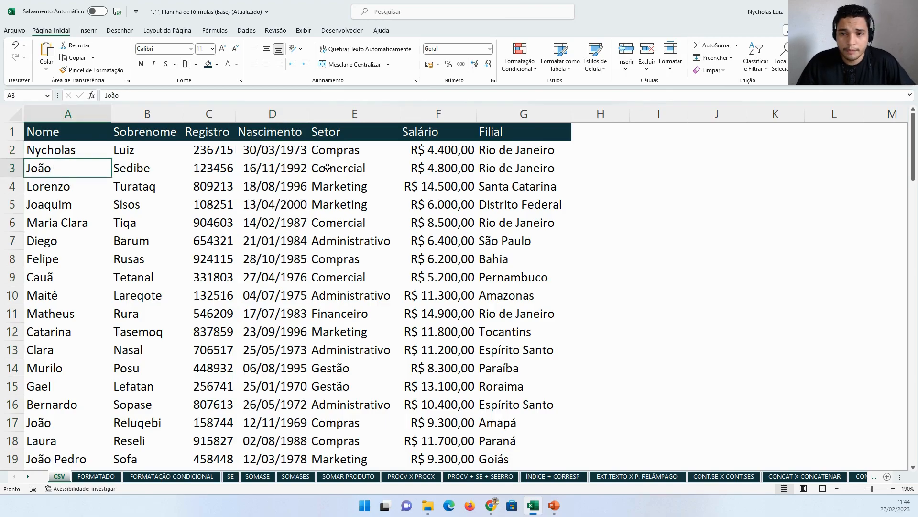
{"action": "left_click", "coordinate": [284, 170]}
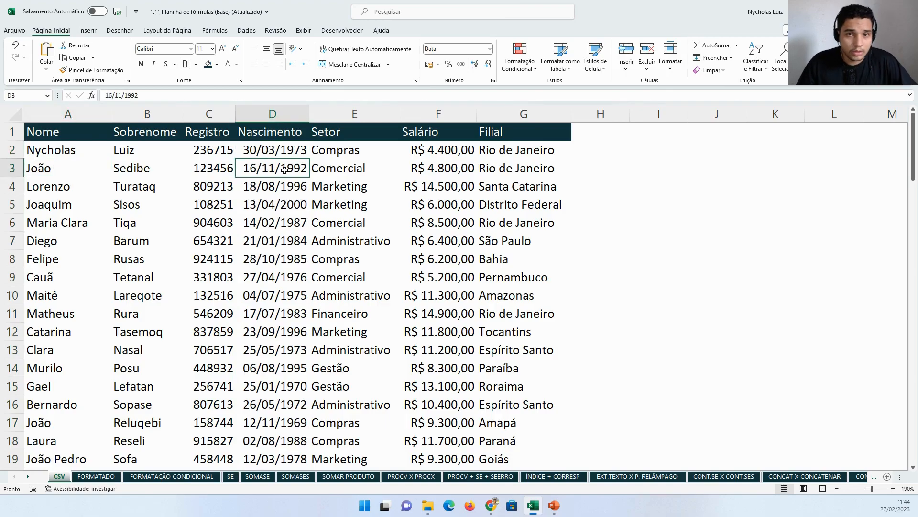
{"action": "left_click", "coordinate": [83, 184]}
{"action": "left_click", "coordinate": [287, 187]}
{"action": "left_click", "coordinate": [267, 205]}
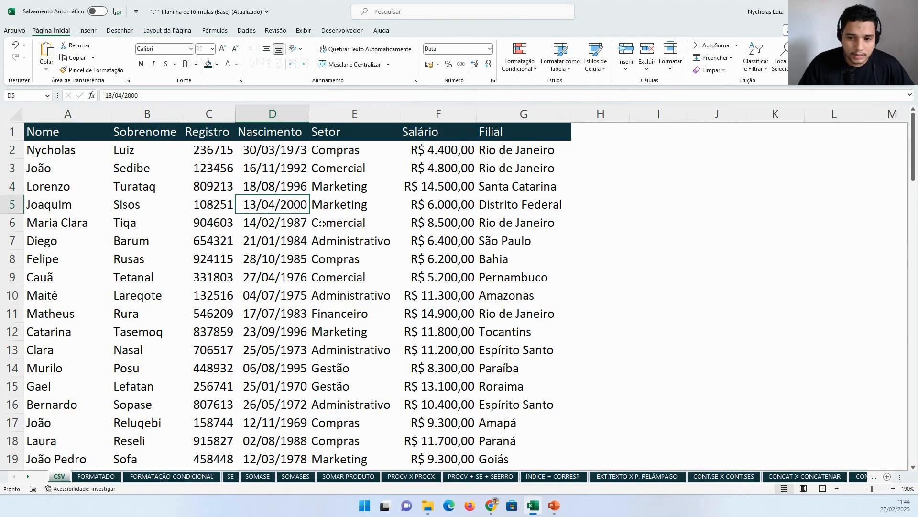
Widen the Registro column slightly to separate it from the Nascimento dates
{"action": "left_click", "coordinate": [255, 149]}
{"action": "left_click_drag", "start_coordinate": [235, 113], "coordinate": [241, 114]}
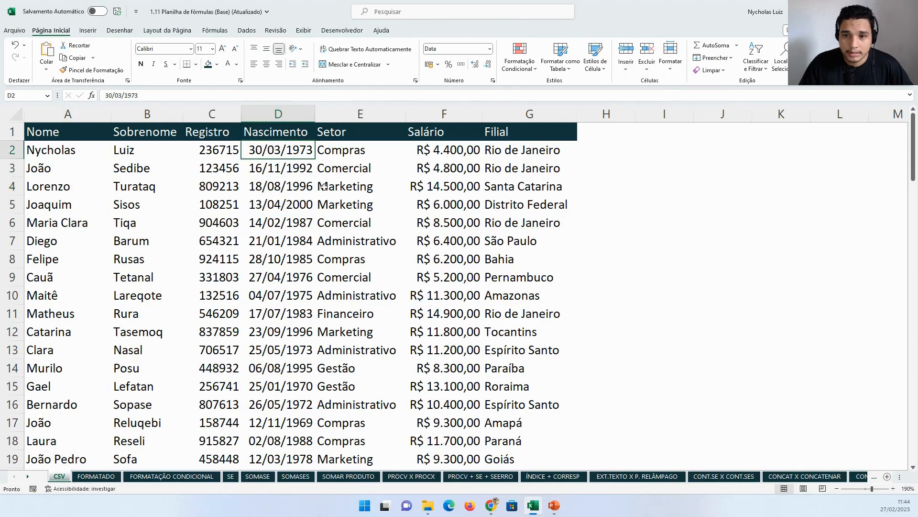
{"action": "left_click", "coordinate": [324, 186]}
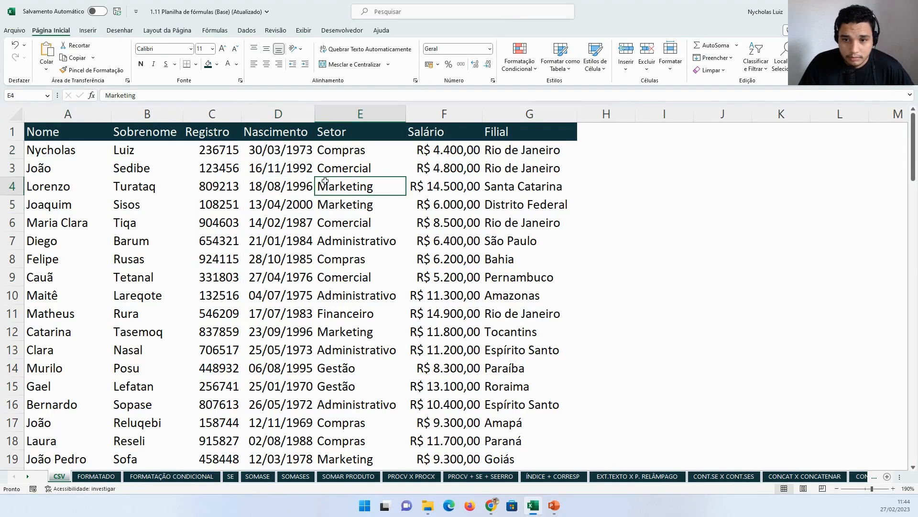
{"action": "left_click", "coordinate": [275, 167]}
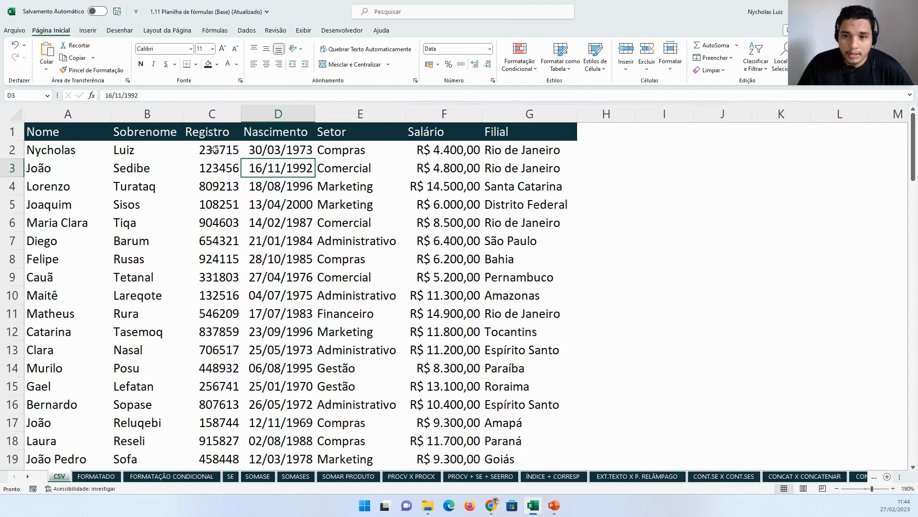
Try punctuating the registration number in C2 by hand with a period and a check-digit hyphen, and undo the entry
{"action": "mouse_move", "coordinate": [214, 149]}
{"action": "left_mouse_down"}
{"action": "mouse_move", "coordinate": [223, 244]}
{"action": "mouse_move", "coordinate": [222, 156]}
{"action": "left_mouse_up"}
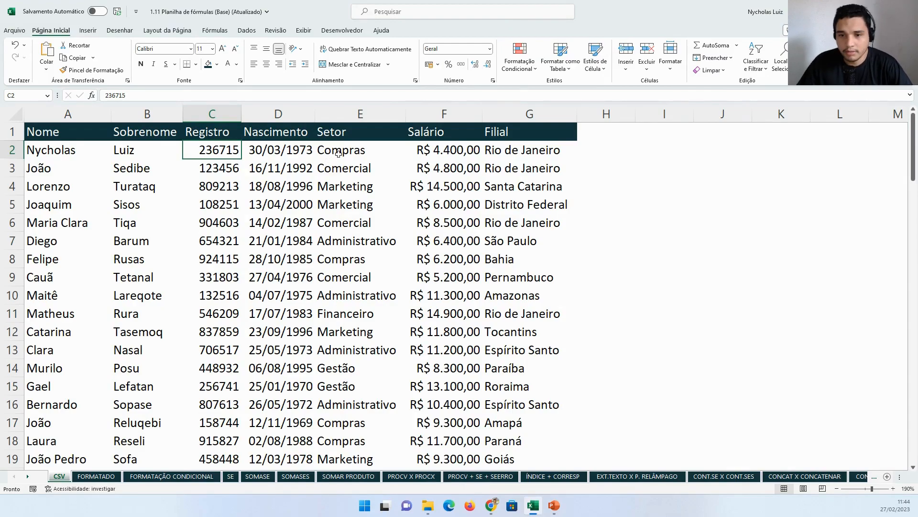
{"action": "type", "text": "23.67"}
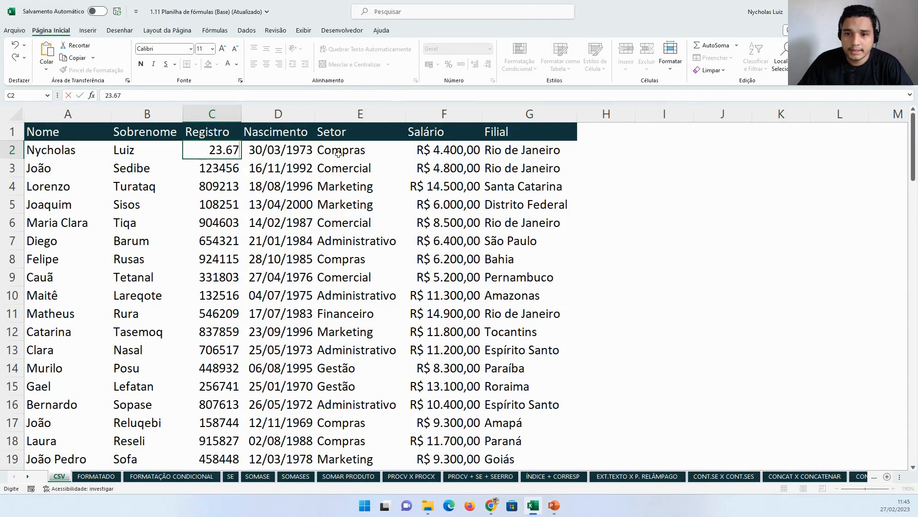
{"action": "type", "text": "1"}
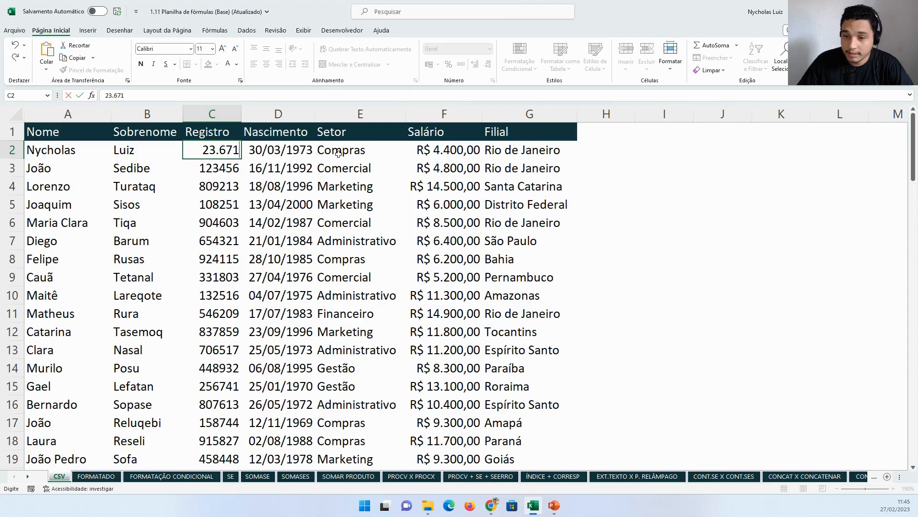
{"action": "type", "text": "-5"}
{"action": "key", "text": "Return"}
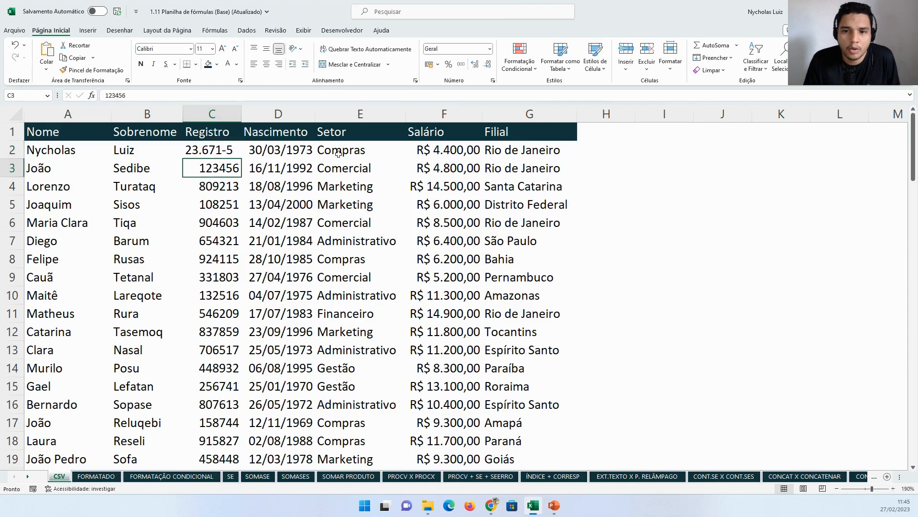
{"action": "key", "text": "ctrl+z"}
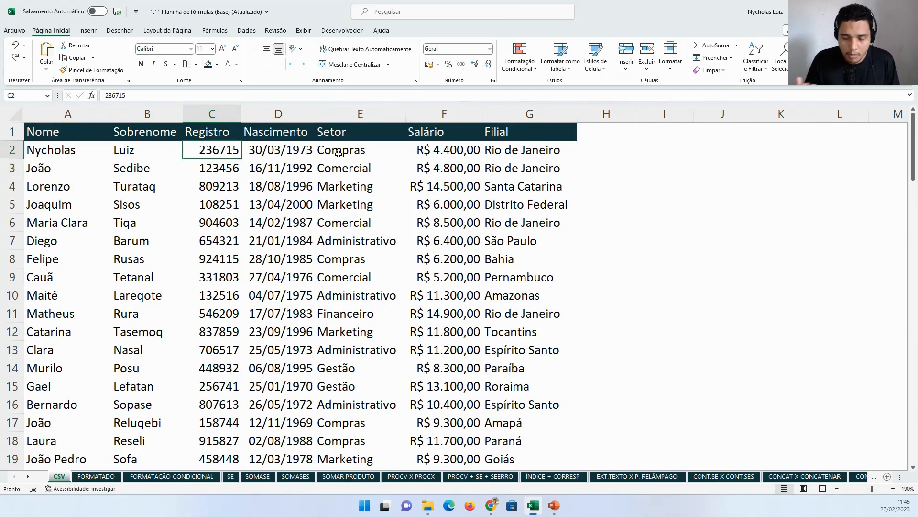
Apply the custom number format 00"."000-0 to the whole Registro column
{"action": "left_click", "coordinate": [226, 109]}
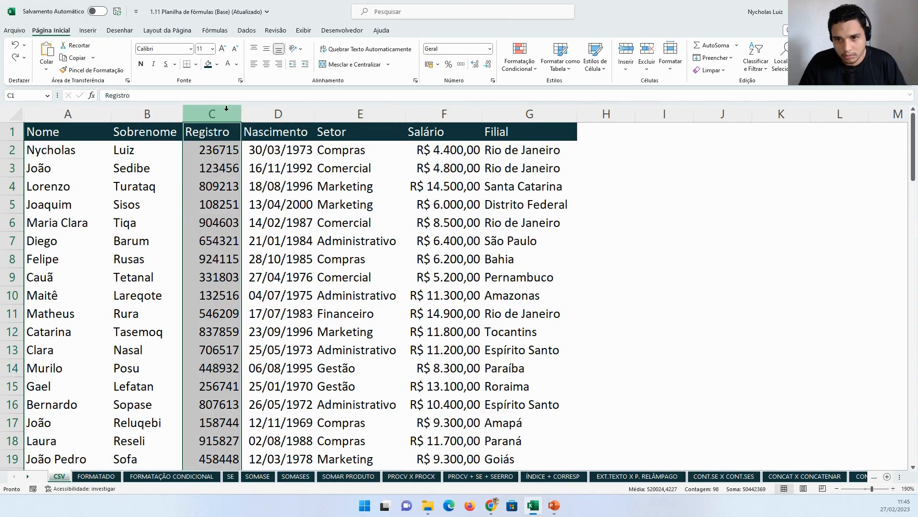
{"action": "key", "text": "ctrl+1"}
{"action": "left_click_drag", "start_coordinate": [301, 96], "coordinate": [348, 107]}
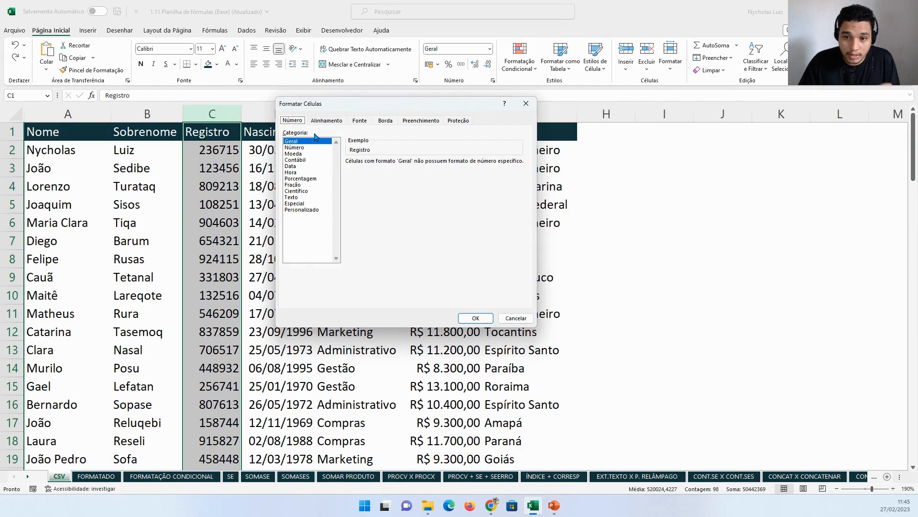
{"action": "left_click", "coordinate": [299, 210]}
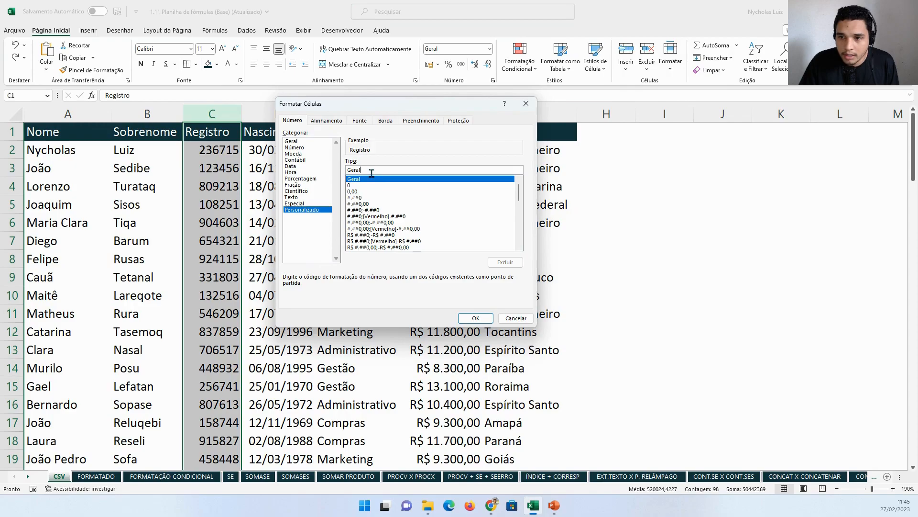
{"action": "left_click_drag", "start_coordinate": [369, 170], "coordinate": [344, 171]}
{"action": "key", "text": "BackSpace"}
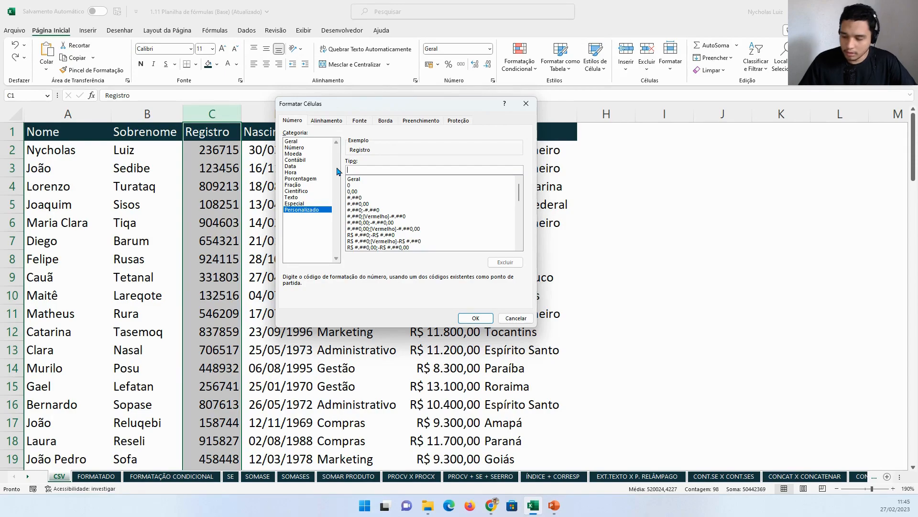
{"action": "type", "text": "00\"."}
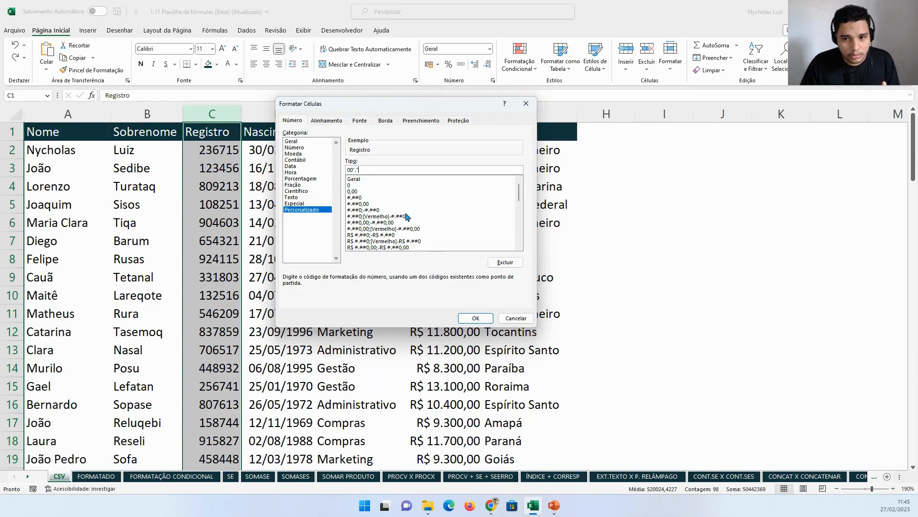
{"action": "type", "text": "000-5"}
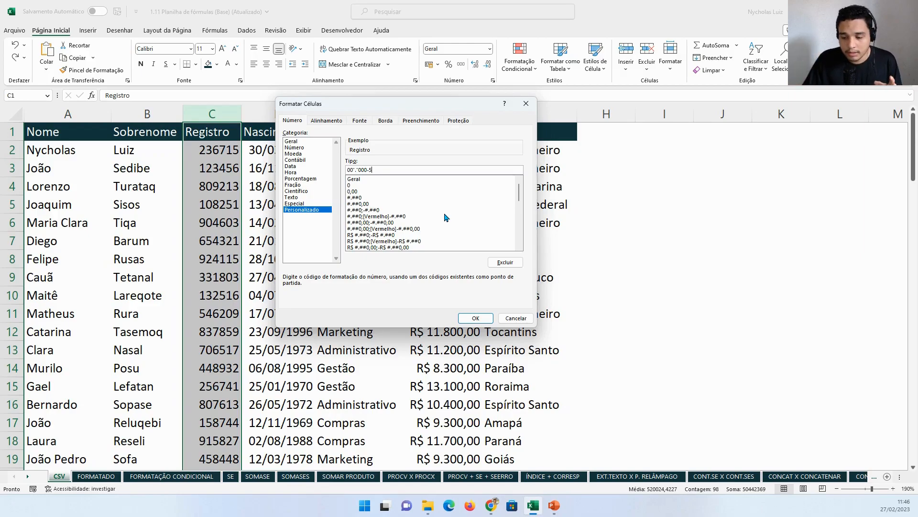
{"action": "key", "text": "BackSpace"}
{"action": "type", "text": "0"}
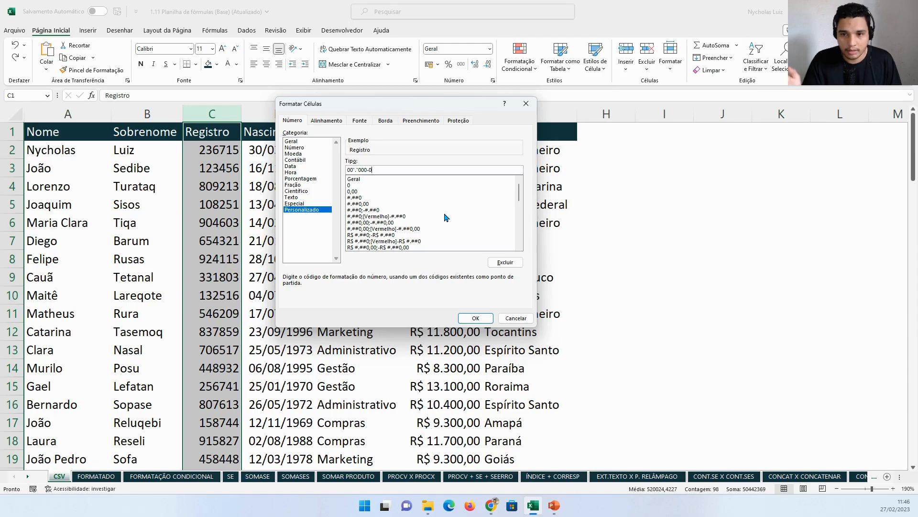
{"action": "left_click", "coordinate": [476, 318]}
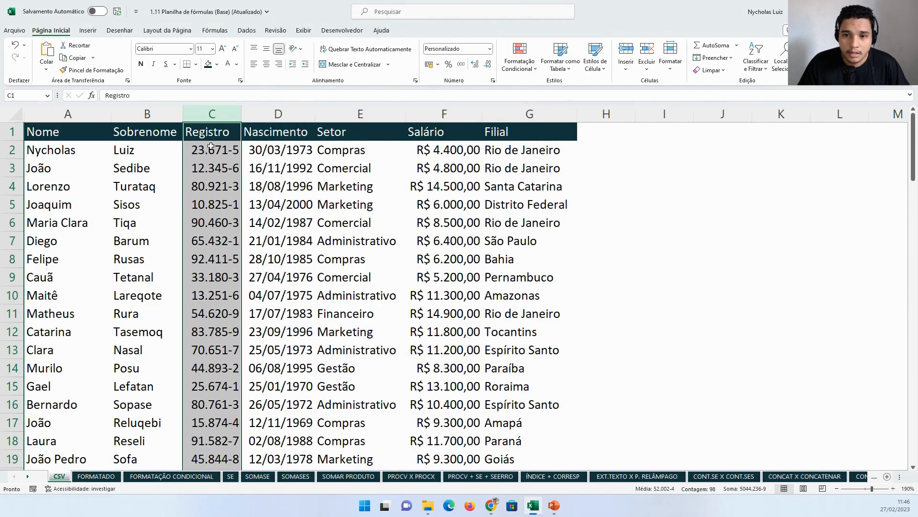
Check the formatted registration numbers down the Registro column against their underlying values
{"action": "left_click", "coordinate": [211, 146]}
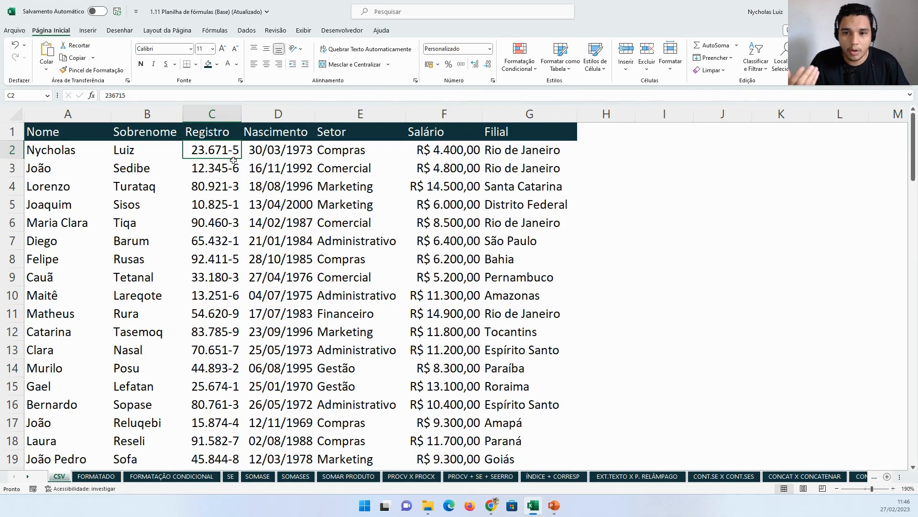
{"action": "scroll", "coordinate": [213, 183], "scroll_direction": "down", "scroll_amount": 2}
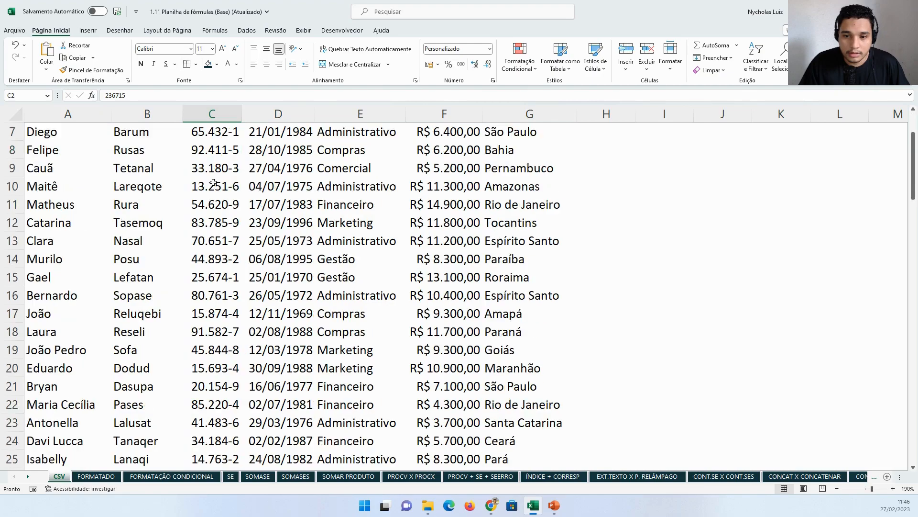
{"action": "scroll", "coordinate": [213, 183], "scroll_direction": "down", "scroll_amount": 6}
{"action": "left_click", "coordinate": [216, 222]}
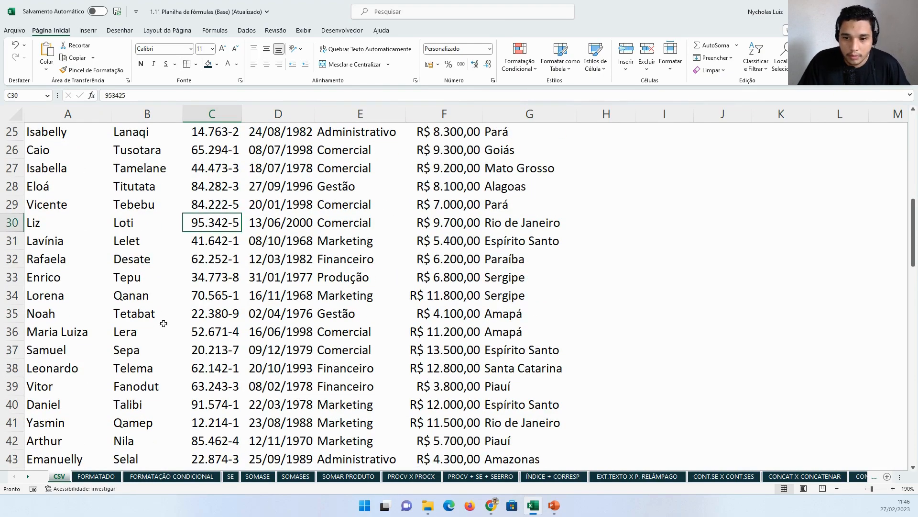
{"action": "left_click", "coordinate": [212, 274]}
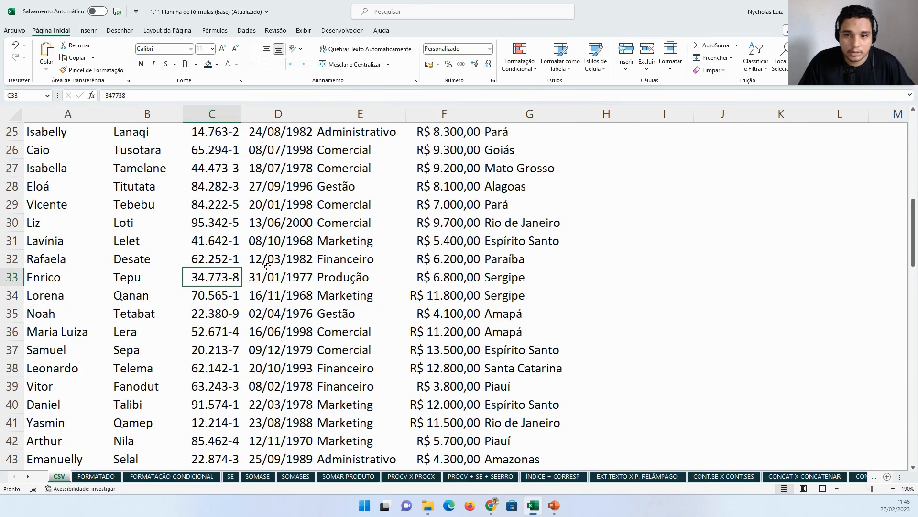
{"action": "scroll", "coordinate": [220, 237], "scroll_direction": "up", "scroll_amount": 8}
{"action": "scroll", "coordinate": [222, 235], "scroll_direction": "up", "scroll_amount": 1}
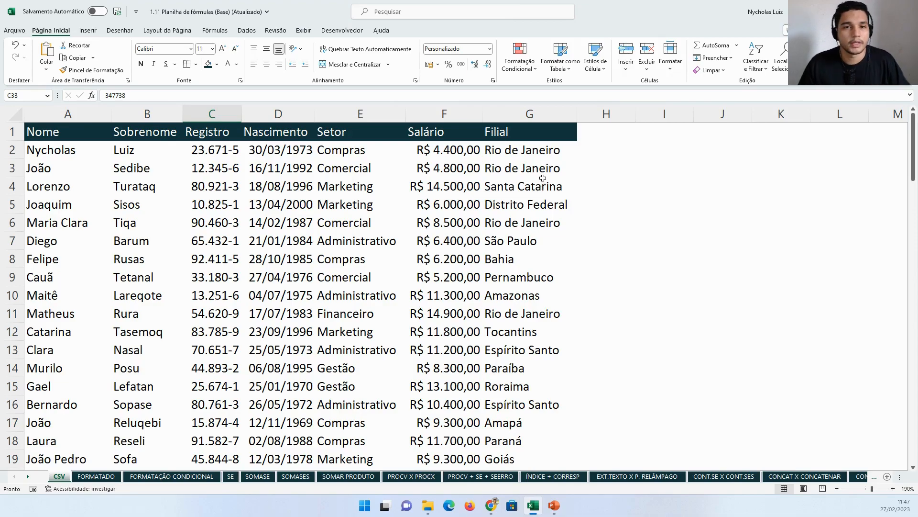
Convert all Filial entries from G2 down to the last row to the Geografia data type
{"action": "left_click", "coordinate": [519, 150]}
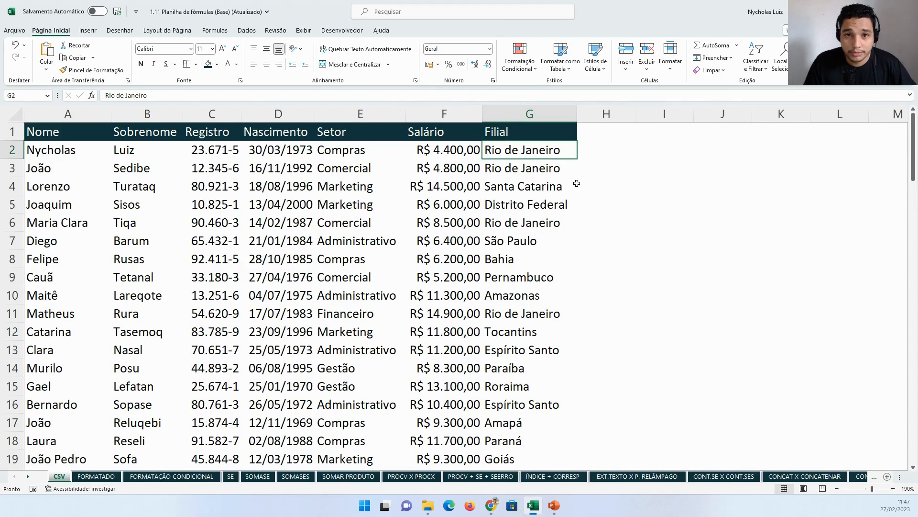
{"action": "key", "text": "ctrl+shift+Down"}
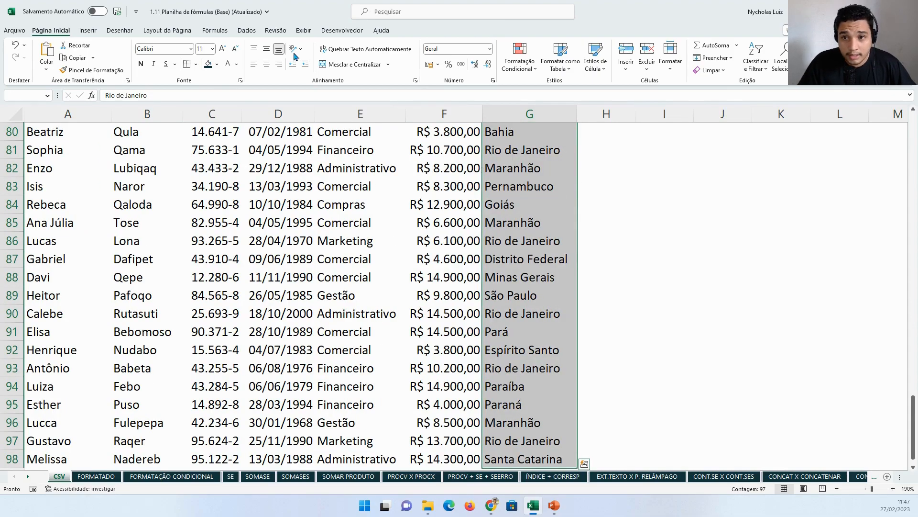
{"action": "left_click", "coordinate": [247, 31]}
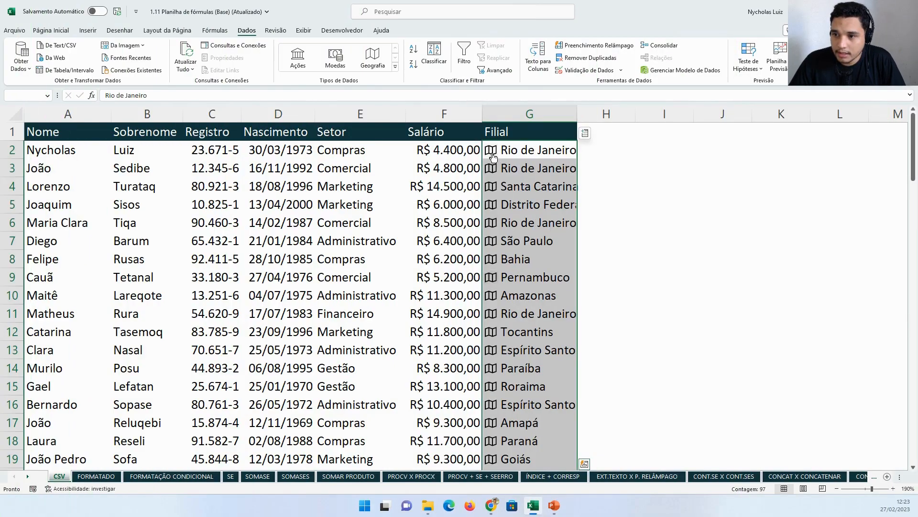
Open the geography data card for Rio de Janeiro in G2, read through its details and close it
{"action": "left_click", "coordinate": [493, 153]}
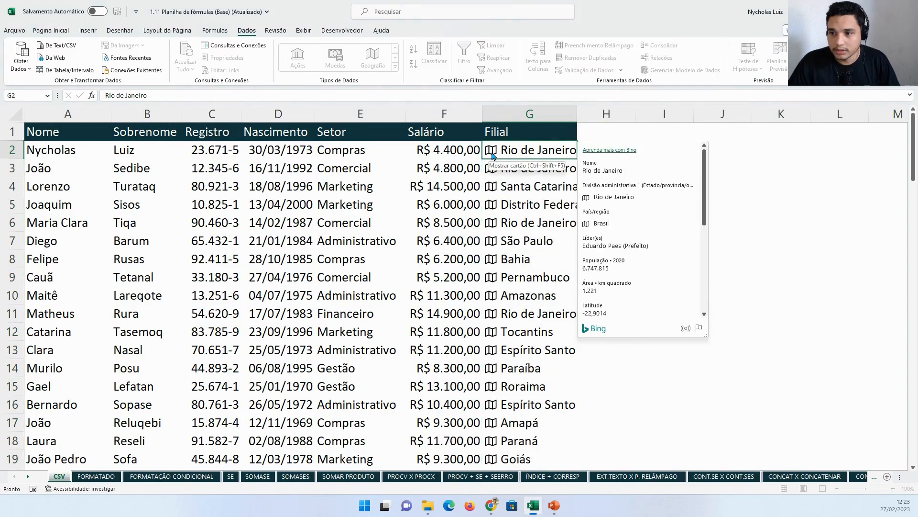
{"action": "left_click_drag", "start_coordinate": [705, 173], "coordinate": [696, 157]}
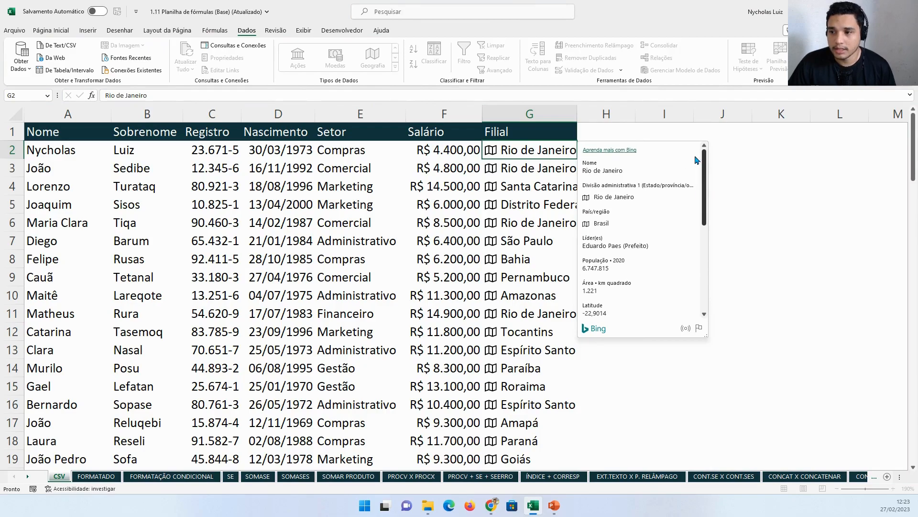
{"action": "scroll", "coordinate": [697, 160], "scroll_direction": "down", "scroll_amount": 3}
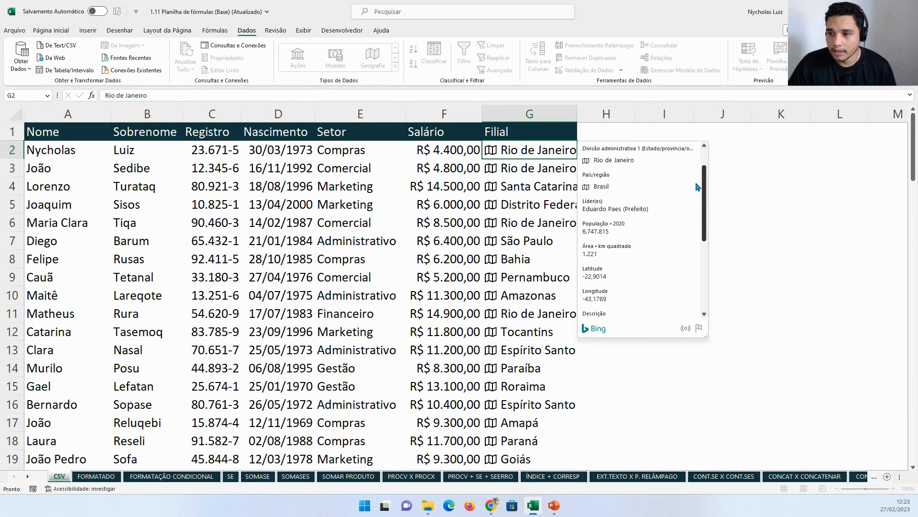
{"action": "left_click_drag", "start_coordinate": [705, 194], "coordinate": [704, 204]}
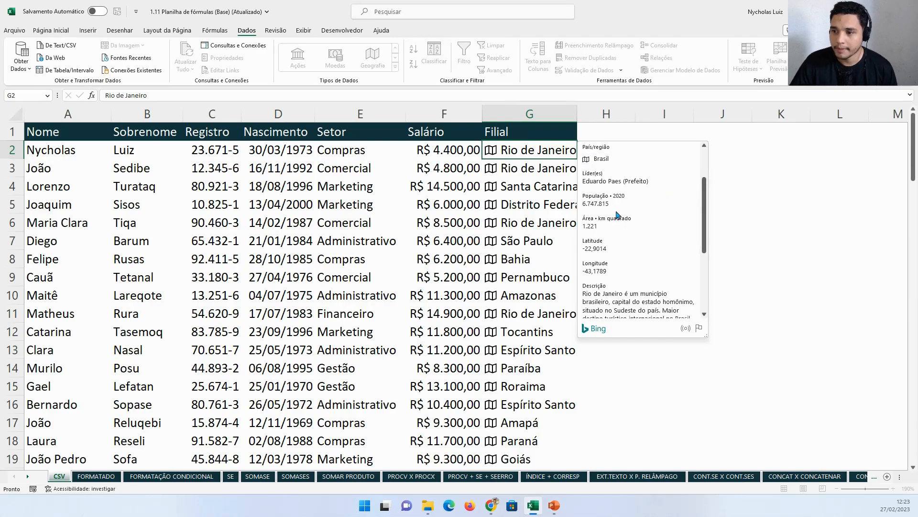
{"action": "left_click_drag", "start_coordinate": [703, 193], "coordinate": [704, 263]}
{"action": "scroll", "coordinate": [634, 221], "scroll_direction": "down", "scroll_amount": 1}
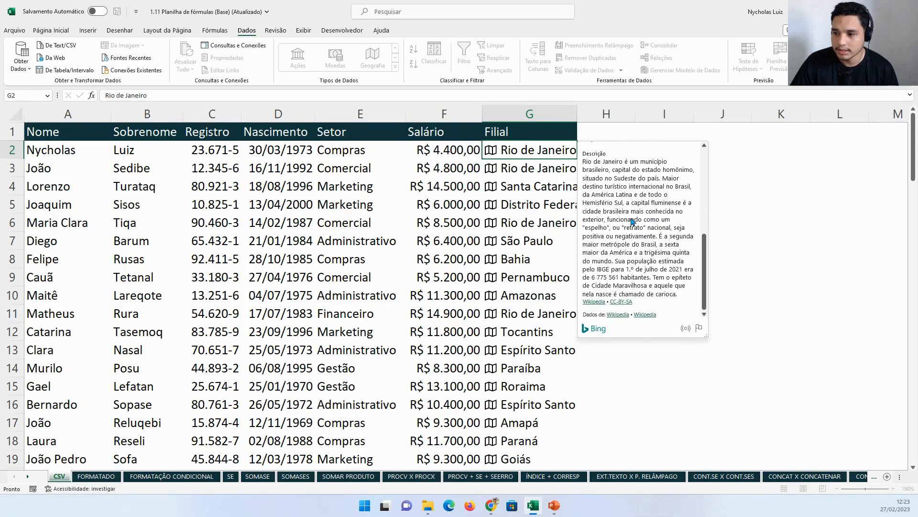
{"action": "left_click", "coordinate": [854, 259]}
Open the geography data card for Roraima in G15 and read it through to its description
{"action": "scroll", "coordinate": [614, 309], "scroll_direction": "down", "scroll_amount": 1}
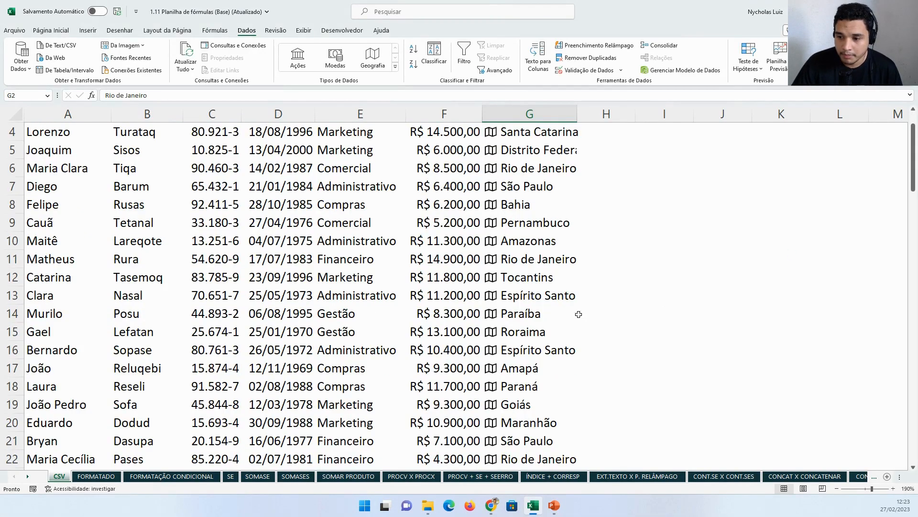
{"action": "left_click", "coordinate": [492, 335]}
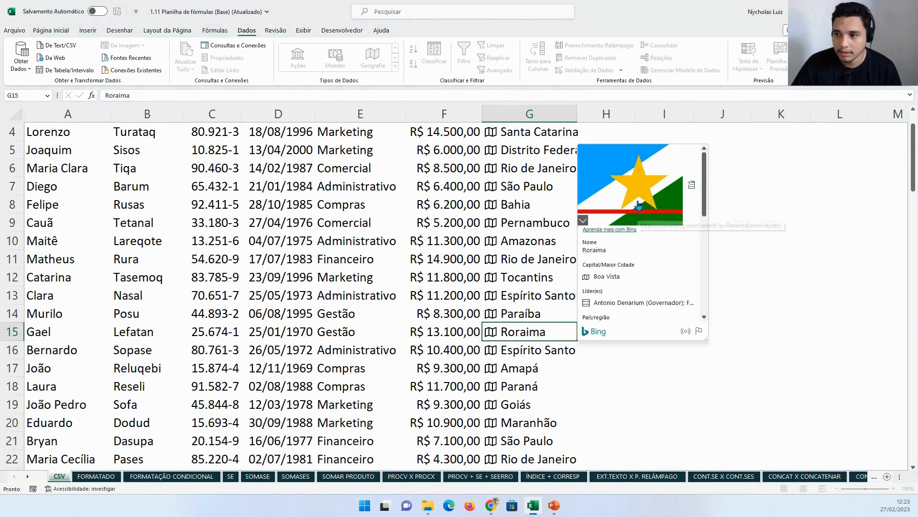
{"action": "scroll", "coordinate": [636, 248], "scroll_direction": "down", "scroll_amount": 1}
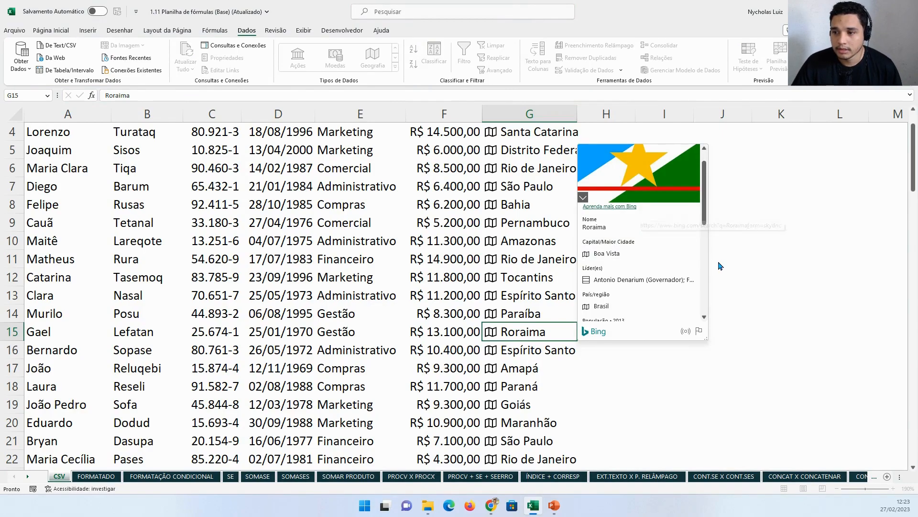
{"action": "scroll", "coordinate": [627, 257], "scroll_direction": "down", "scroll_amount": 1}
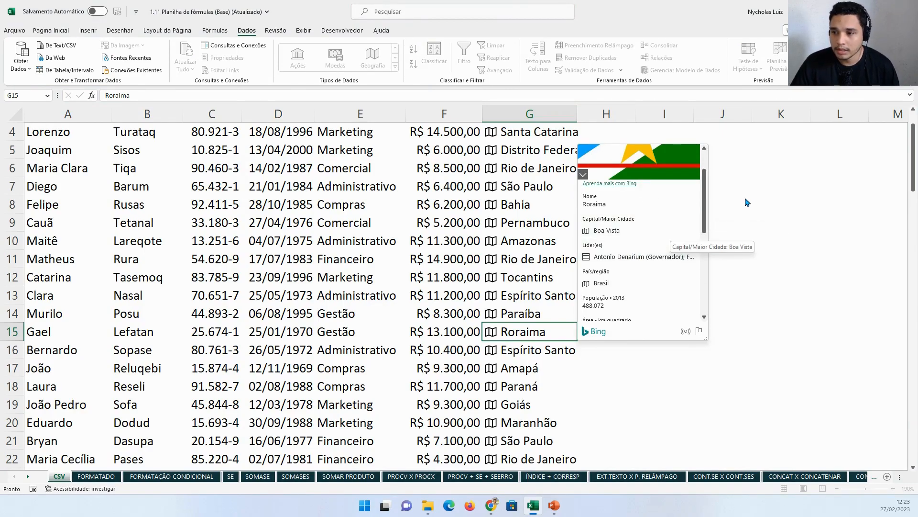
{"action": "scroll", "coordinate": [665, 242], "scroll_direction": "down", "scroll_amount": 1}
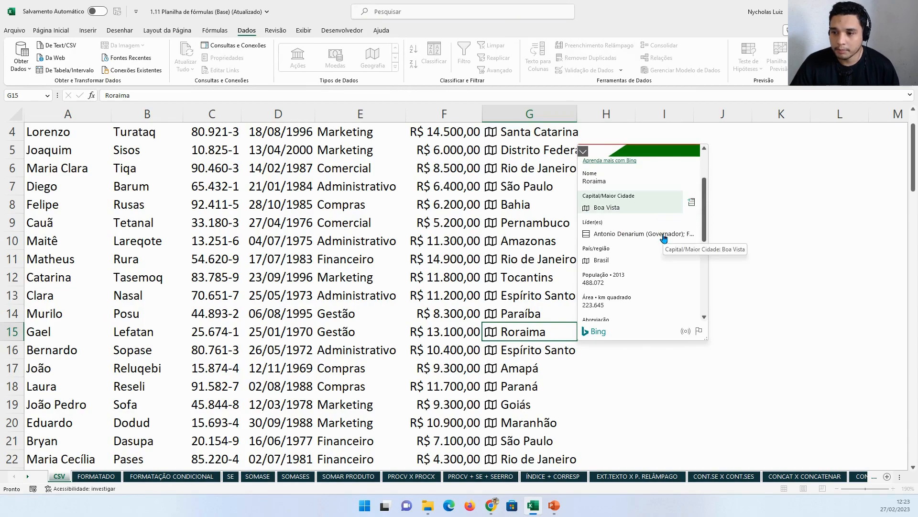
{"action": "scroll", "coordinate": [638, 248], "scroll_direction": "down", "scroll_amount": 7}
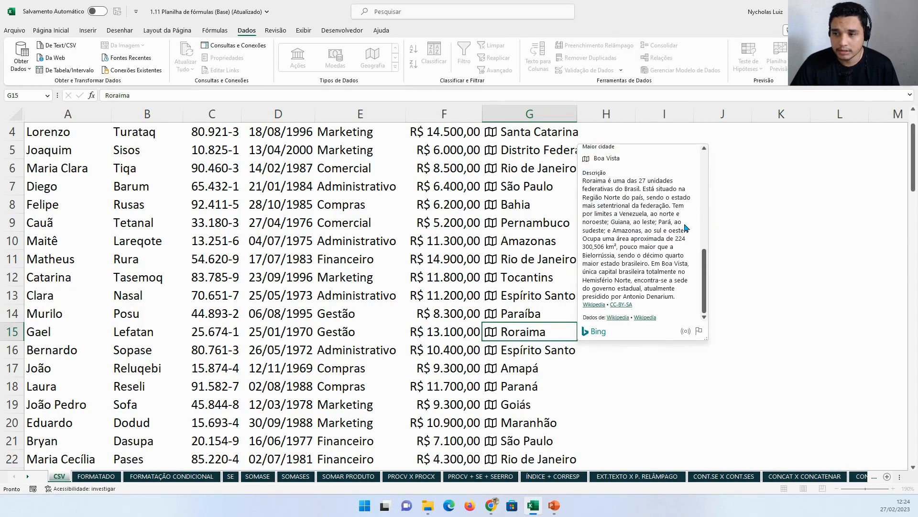
{"action": "scroll", "coordinate": [766, 244], "scroll_direction": "up", "scroll_amount": 1}
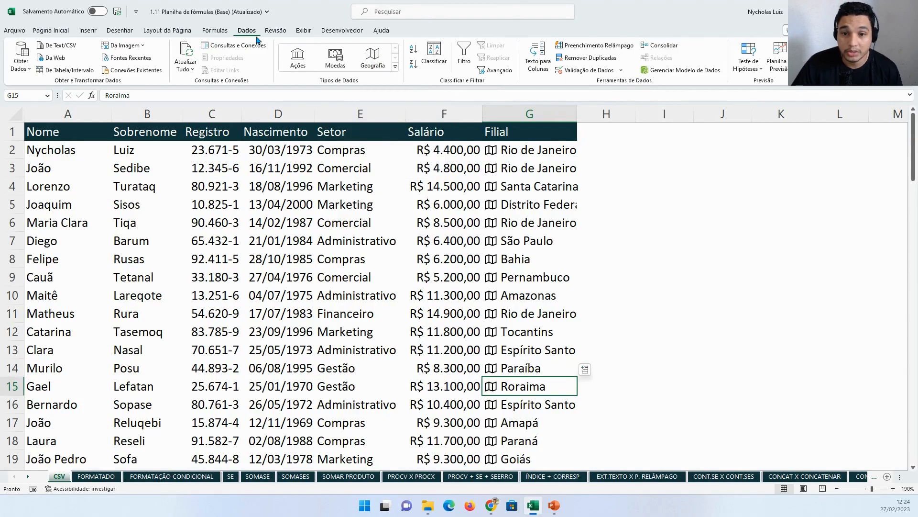
Review the Nome, Sobrenome, Registro and Nascimento columns one after another
{"action": "left_click", "coordinate": [363, 154]}
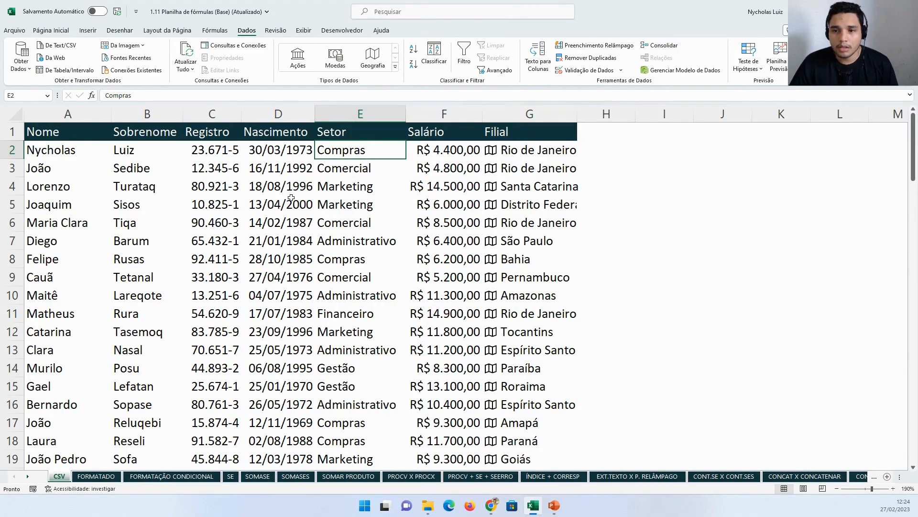
{"action": "left_click_drag", "start_coordinate": [68, 114], "coordinate": [144, 114]}
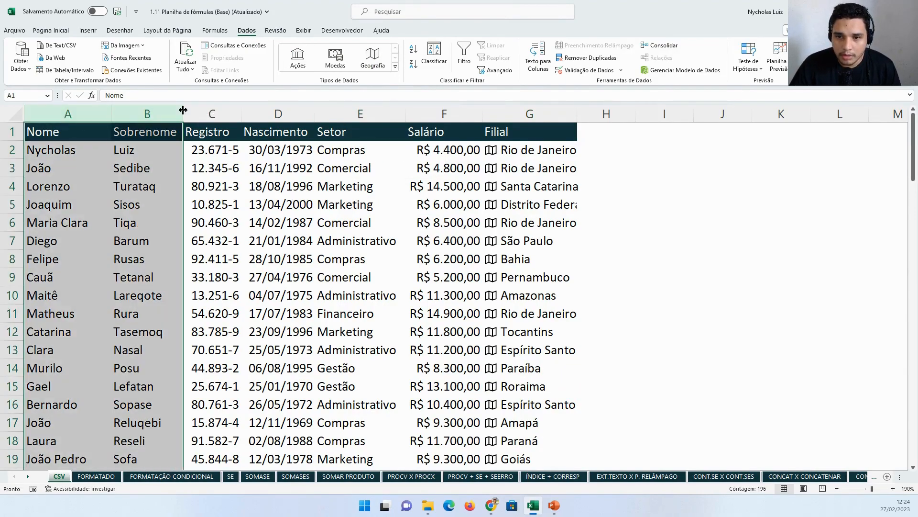
{"action": "left_click", "coordinate": [216, 115]}
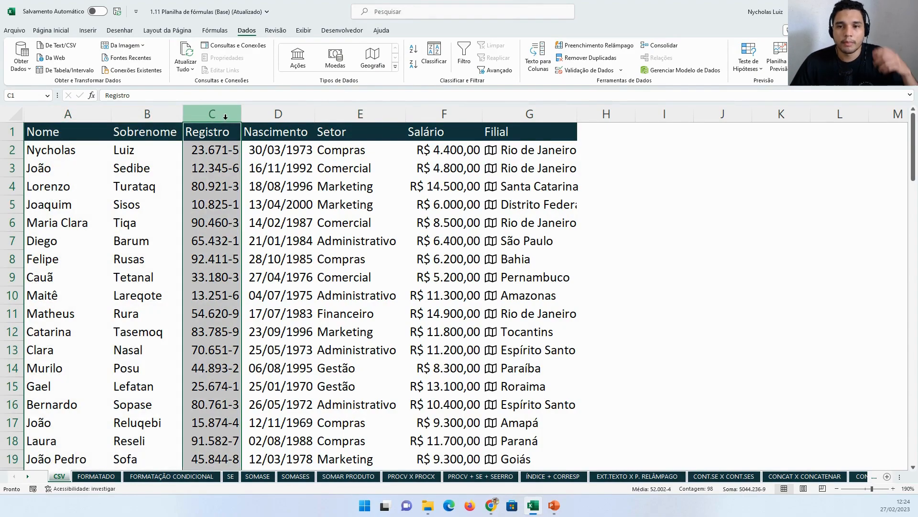
{"action": "left_click_drag", "start_coordinate": [225, 117], "coordinate": [329, 120]}
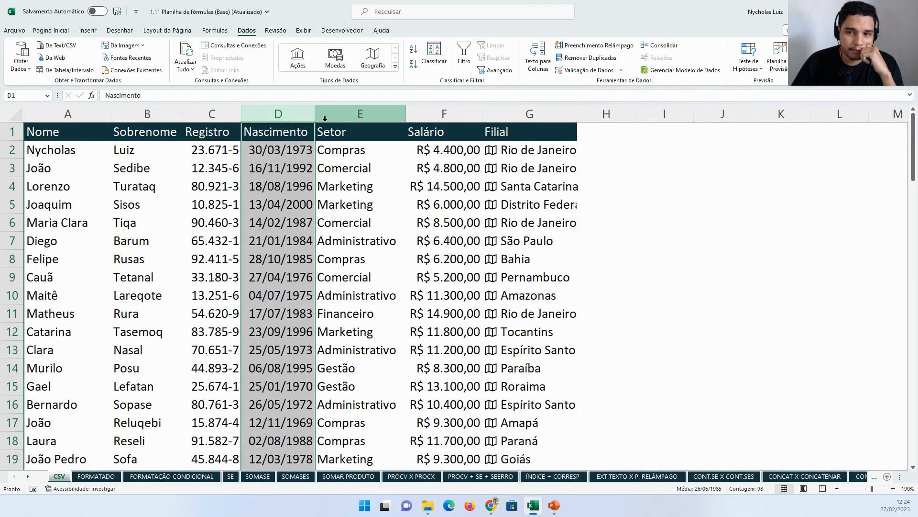
Insert a blank column between Nascimento and Setor, and delete it again
{"action": "left_click", "coordinate": [326, 119]}
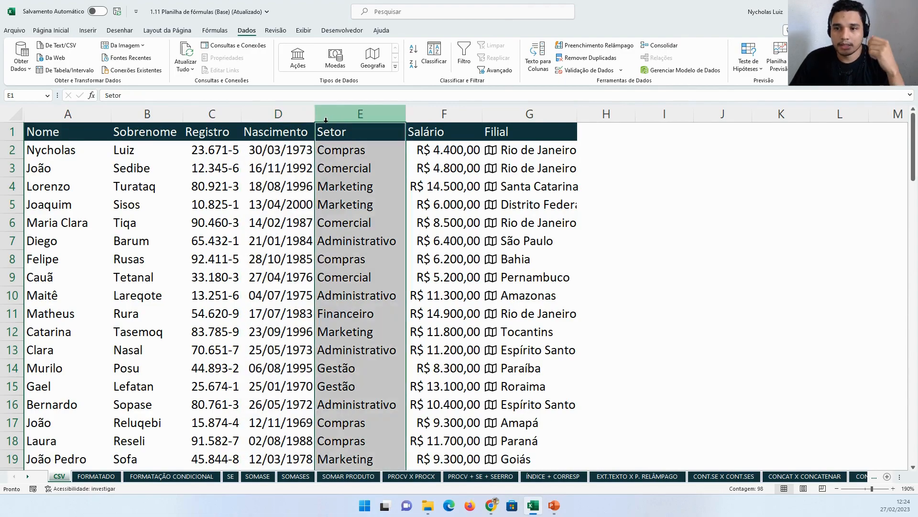
{"action": "key", "text": "ctrl+plus"}
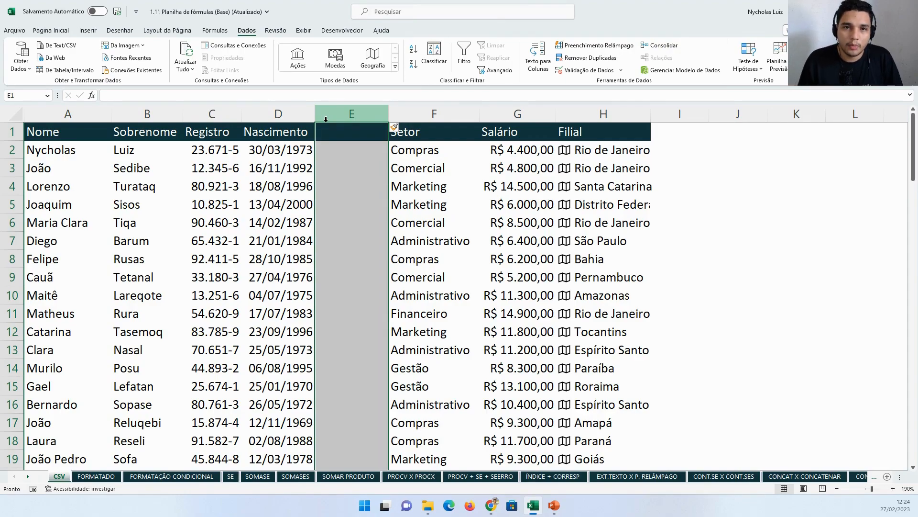
{"action": "key", "text": "ctrl+minus"}
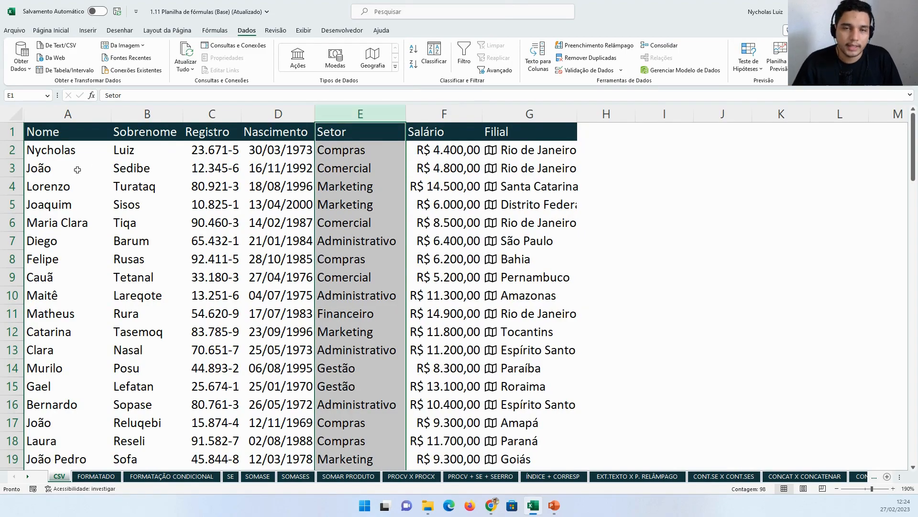
Insert a blank row above row 4, and delete it again
{"action": "left_click", "coordinate": [8, 187]}
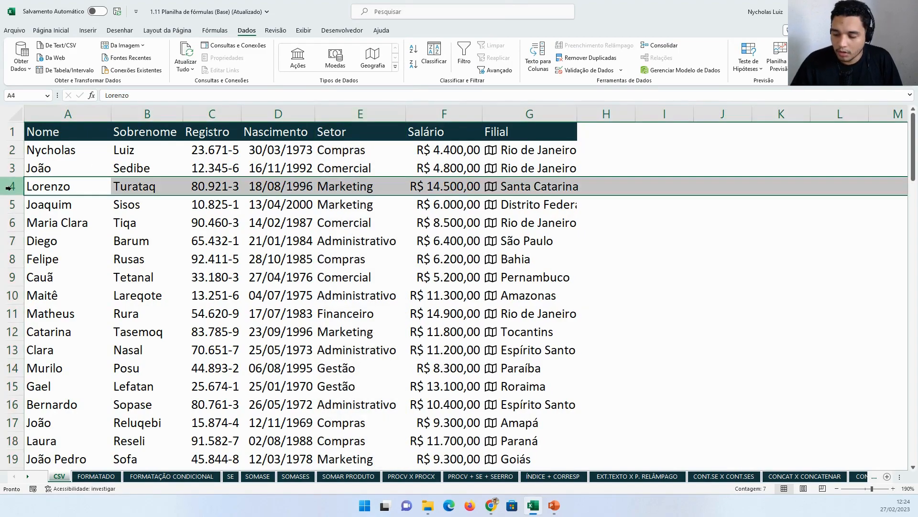
{"action": "key", "text": "ctrl+plus"}
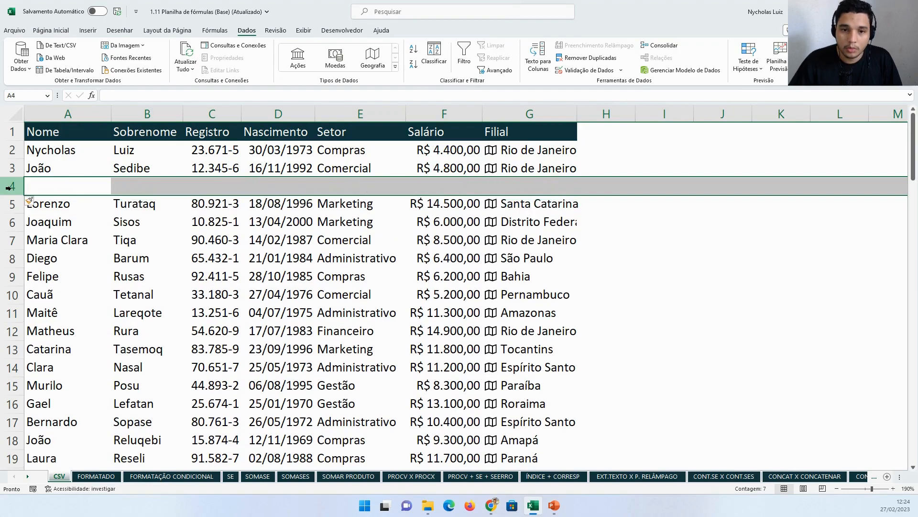
{"action": "key", "text": "ctrl+minus"}
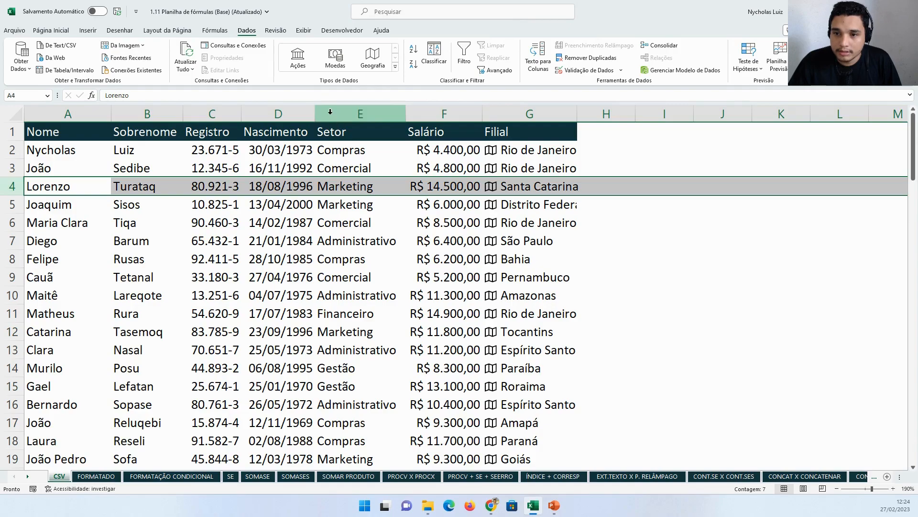
Insert a blank column between the Nascimento and Setor columns
{"action": "left_click", "coordinate": [387, 120]}
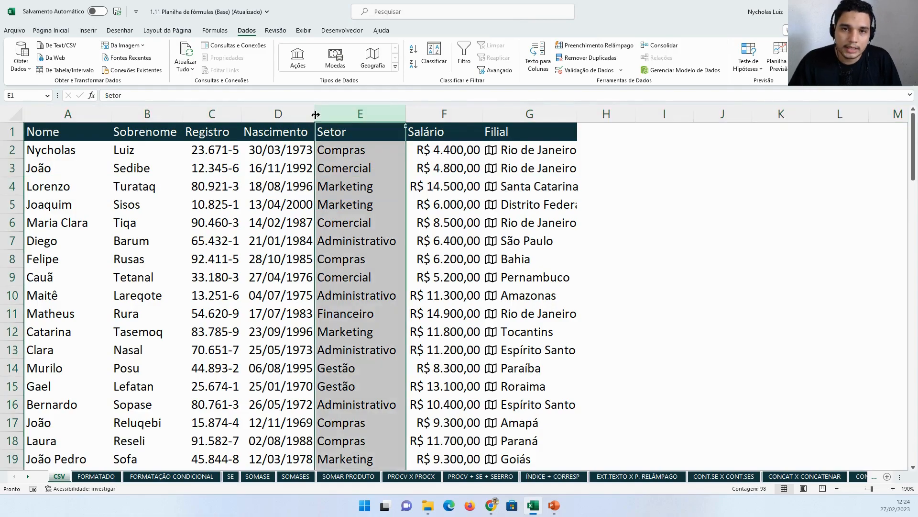
{"action": "key", "text": "ctrl+plus"}
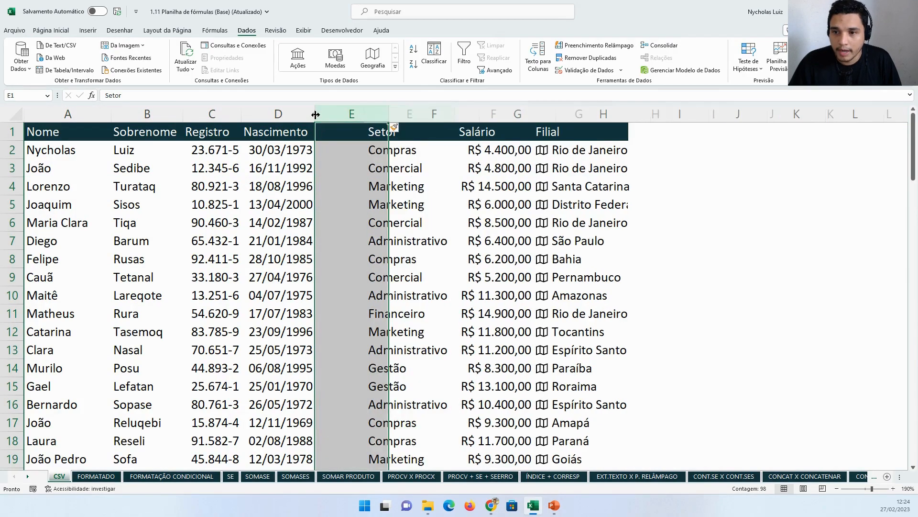
{"action": "left_click", "coordinate": [364, 146]}
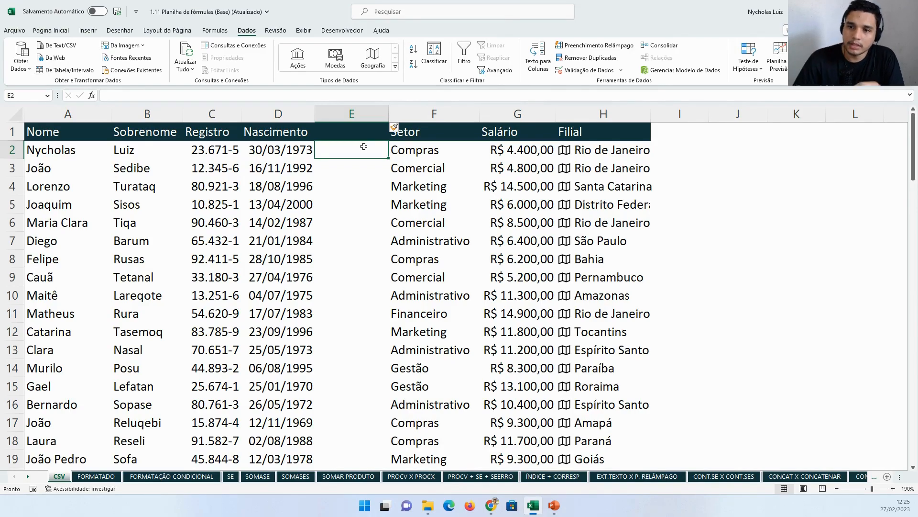
{"action": "left_click", "coordinate": [300, 153]}
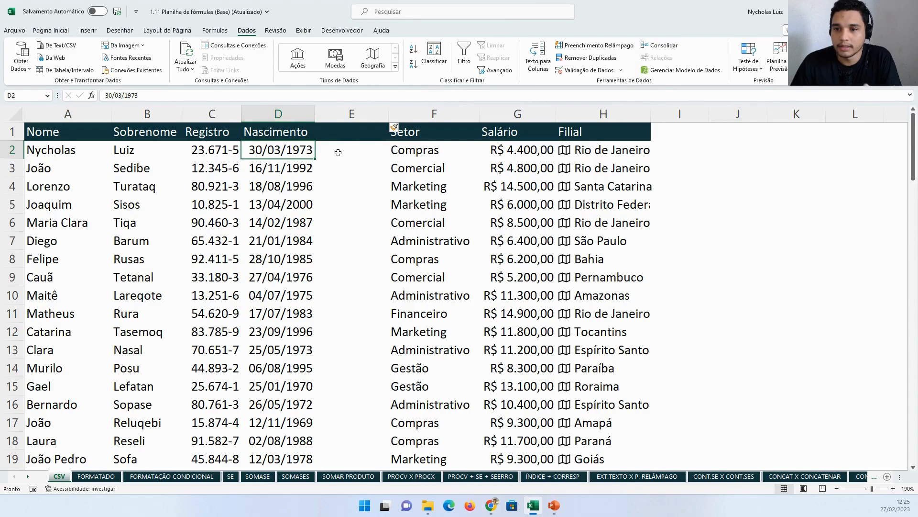
Enter the formula =DATADIF(D2;HOJE();"Y") in E2 to calculate the age in full years from the birth date
{"action": "left_click", "coordinate": [353, 148]}
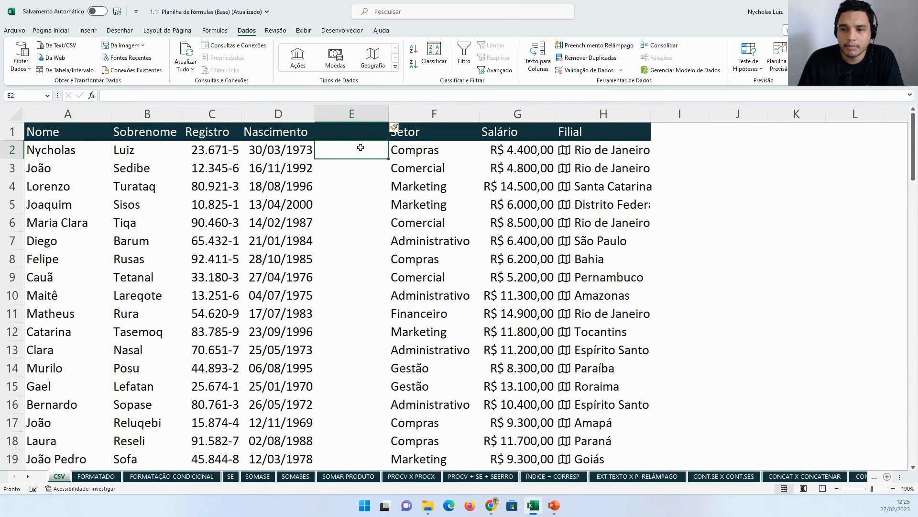
{"action": "type", "text": "=DA"}
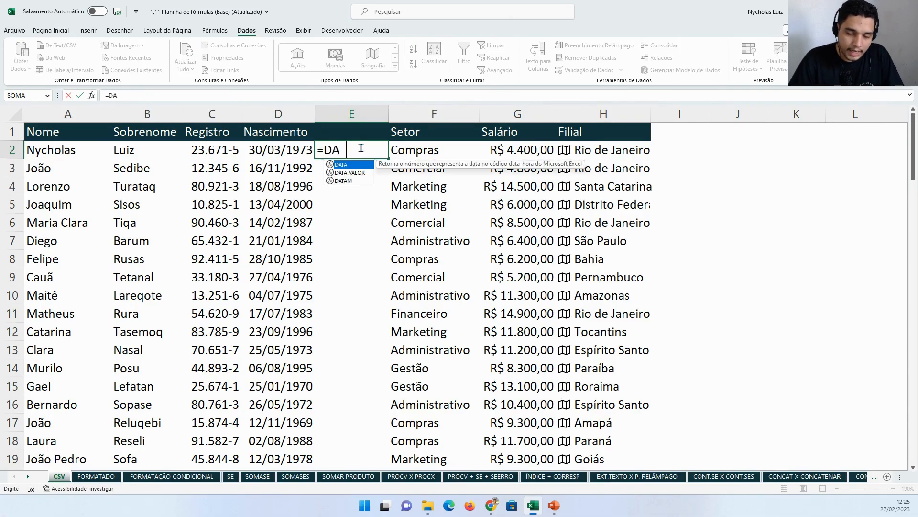
{"action": "type", "text": "TADIF"}
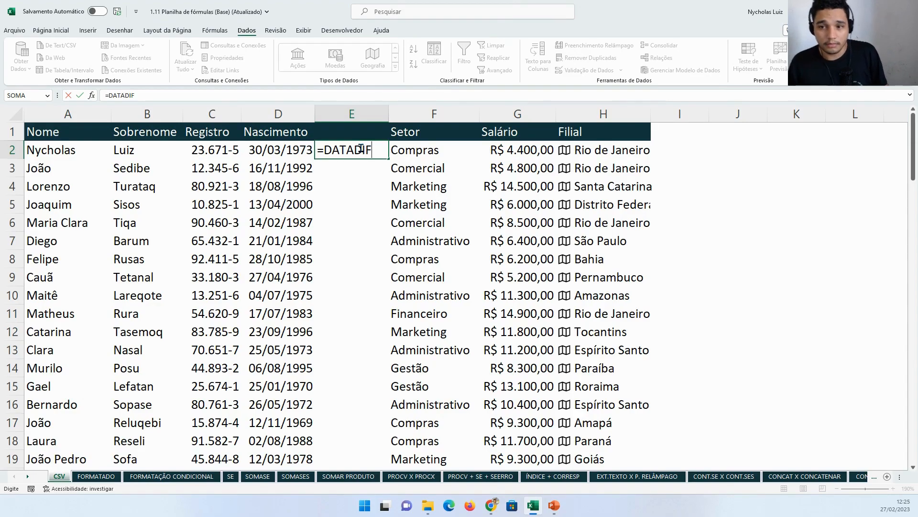
{"action": "type", "text": "("}
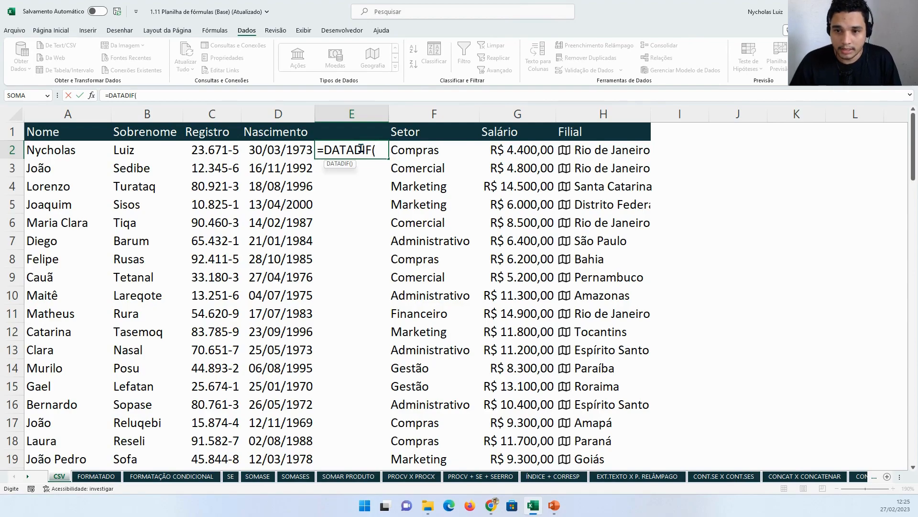
{"action": "left_click", "coordinate": [282, 153]}
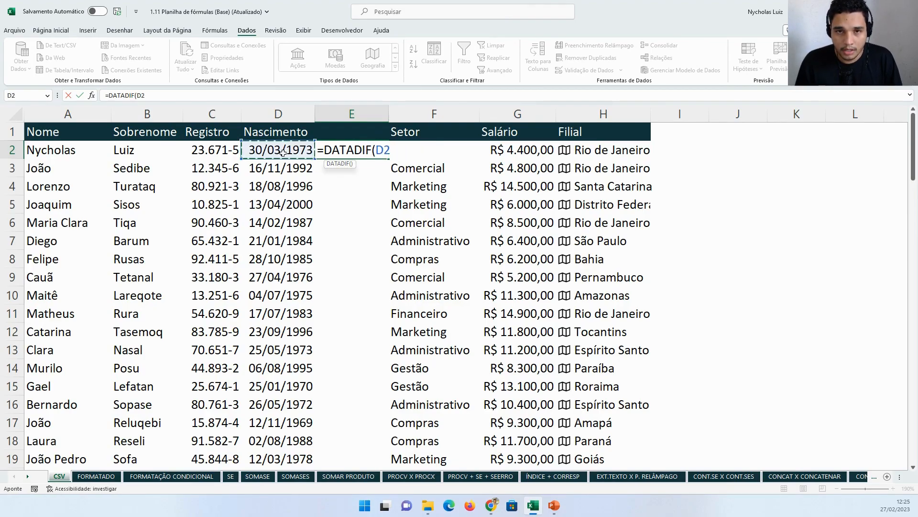
{"action": "type", "text": ";"}
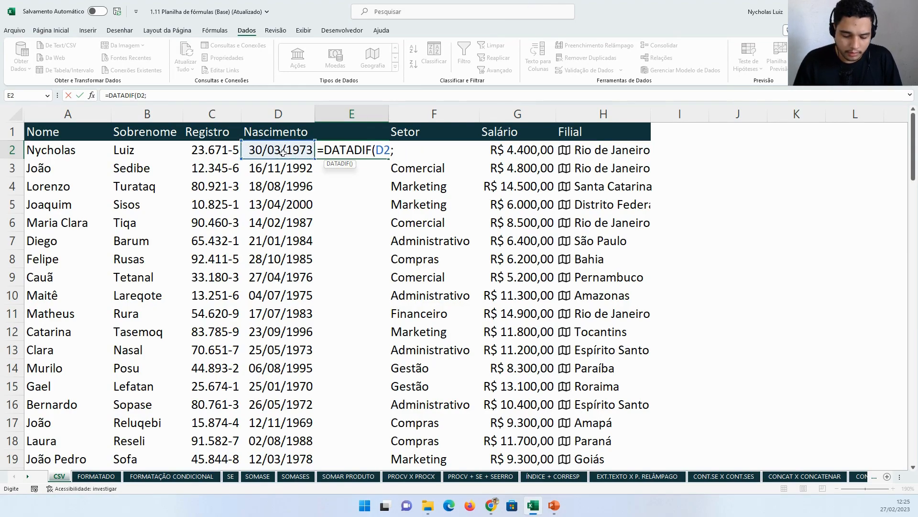
{"action": "type", "text": "HOJE"}
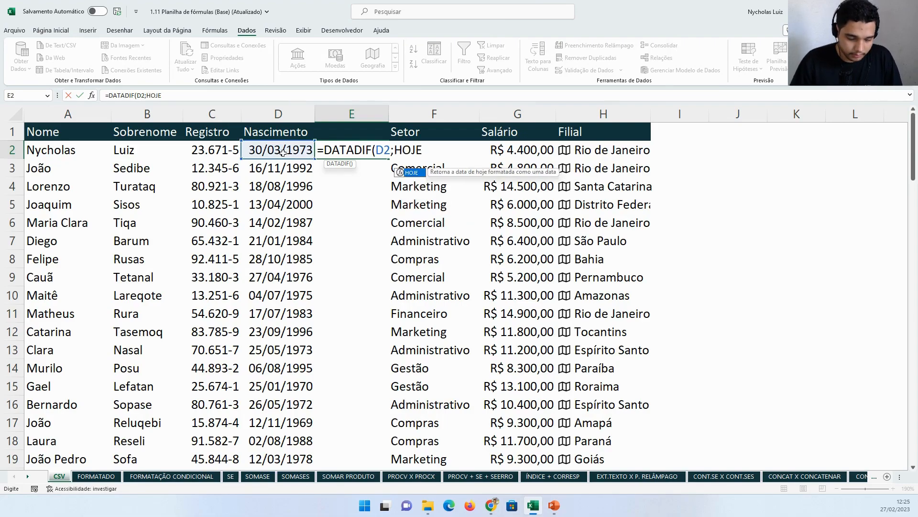
{"action": "type", "text": "()"}
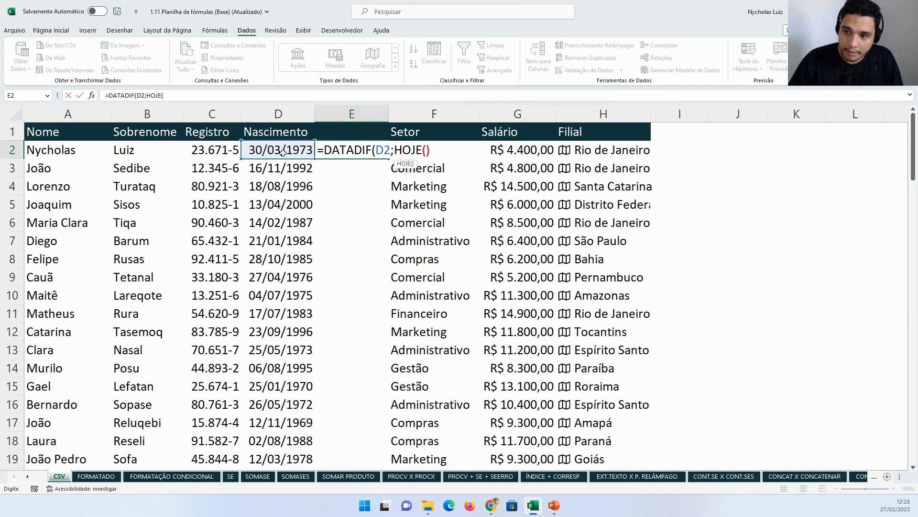
{"action": "type", "text": ";"}
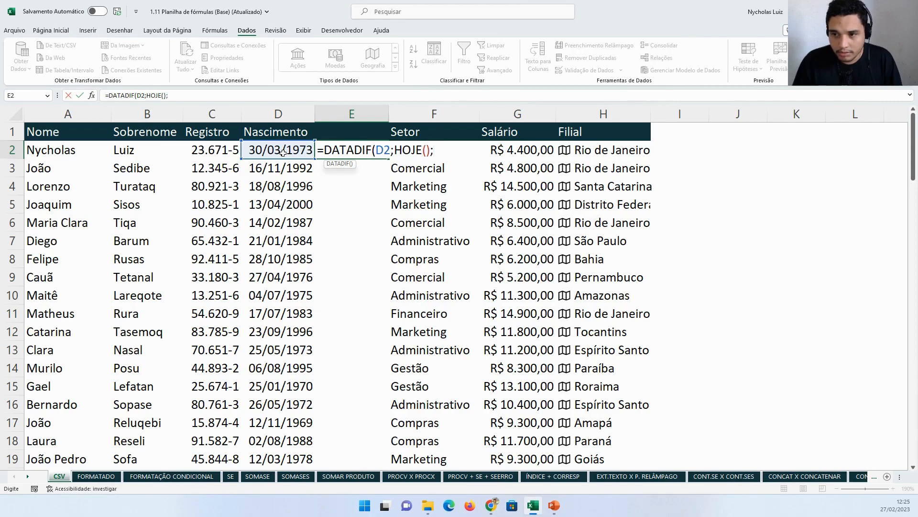
{"action": "type", "text": "\"Y"}
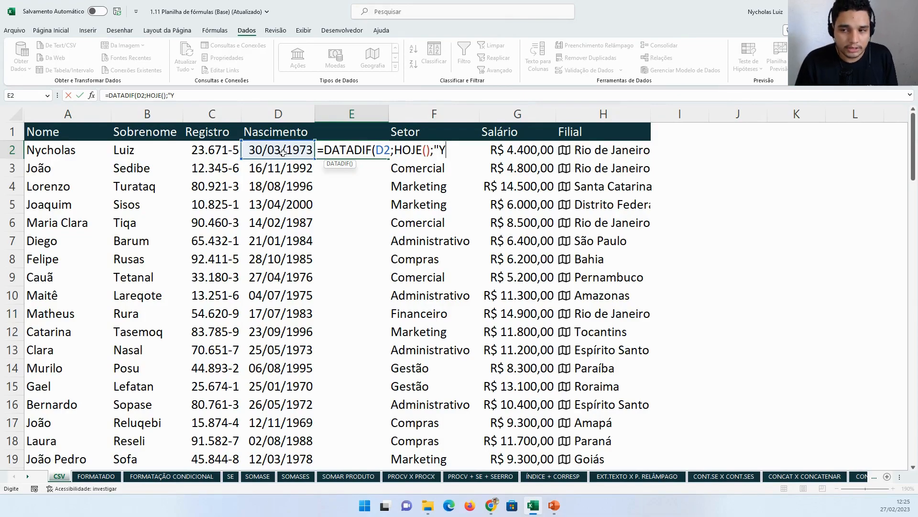
{"action": "type", "text": "\""}
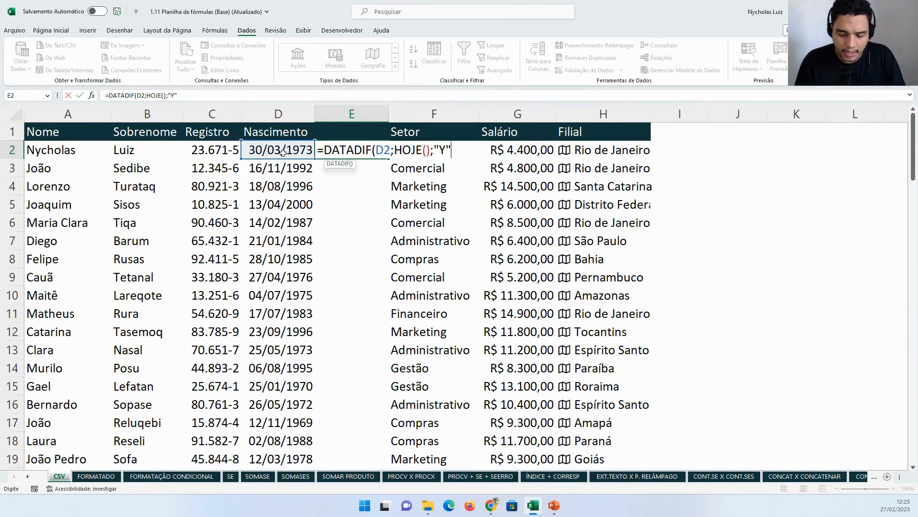
{"action": "type", "text": ")"}
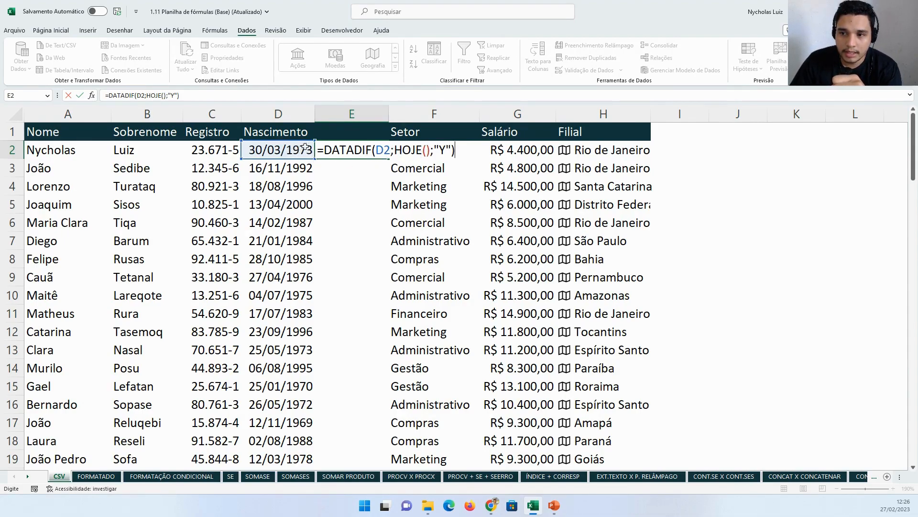
{"action": "double_click", "coordinate": [443, 150]}
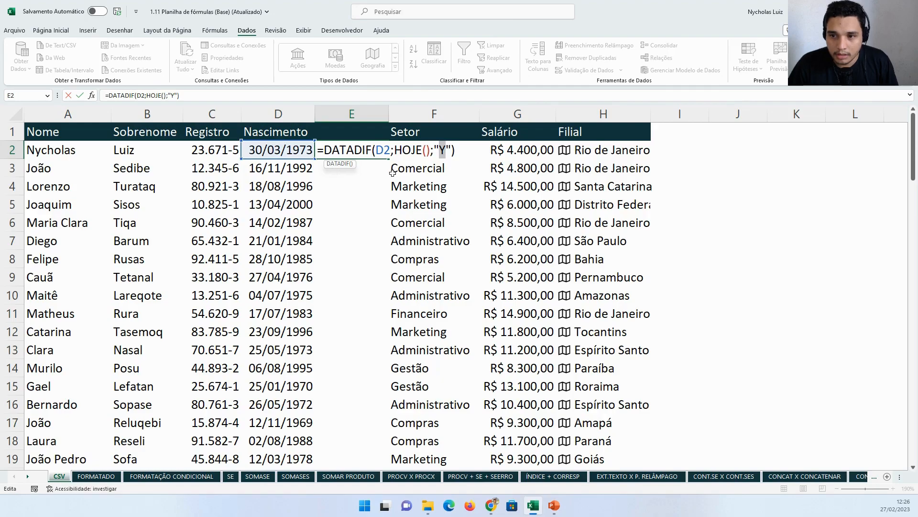
{"action": "key", "text": "Return"}
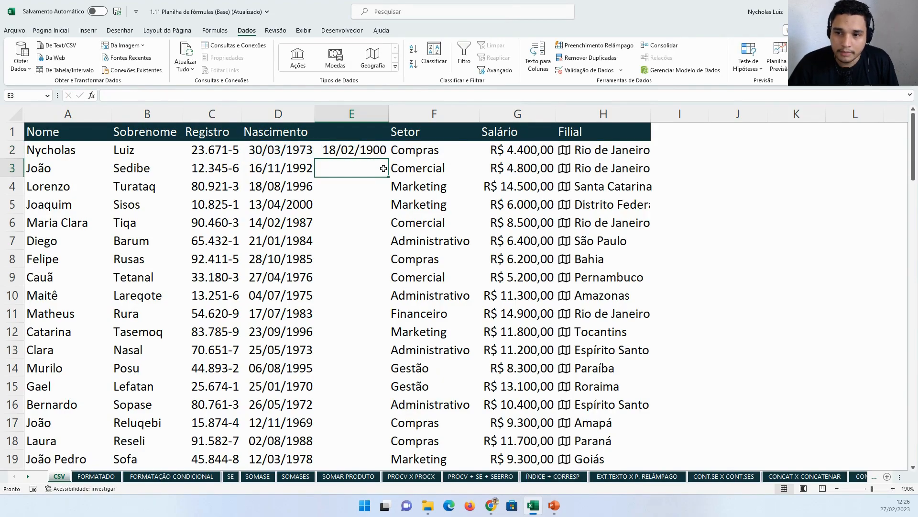
Format E2 as Número without decimal places and fill its age formula down the whole column
{"action": "key", "text": "Up"}
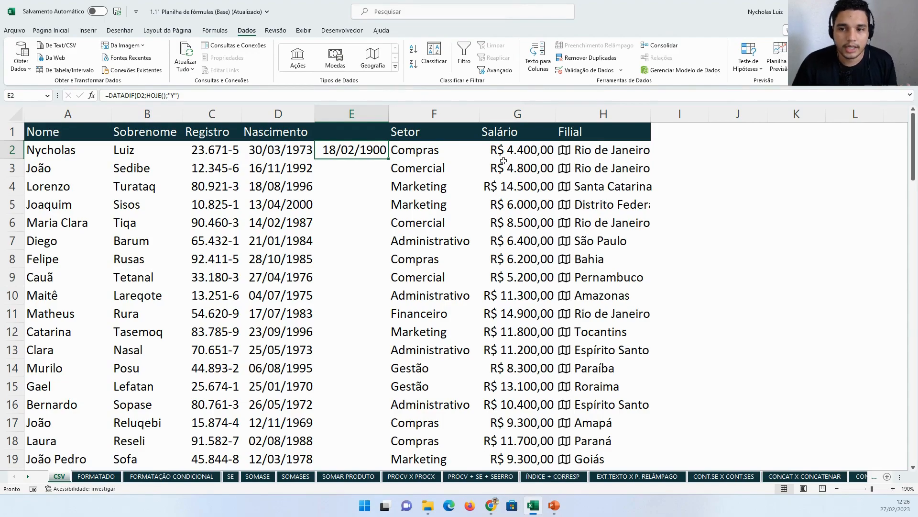
{"action": "left_click", "coordinate": [65, 32]}
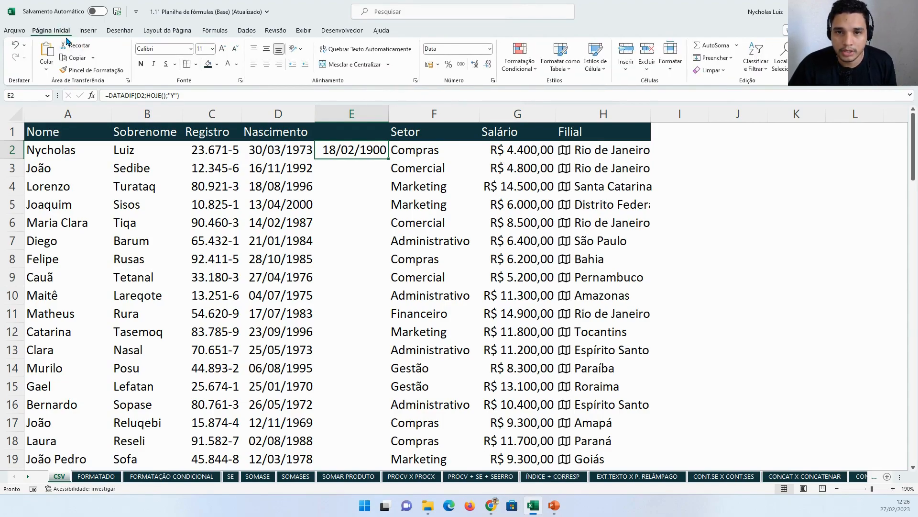
{"action": "left_click", "coordinate": [489, 48]}
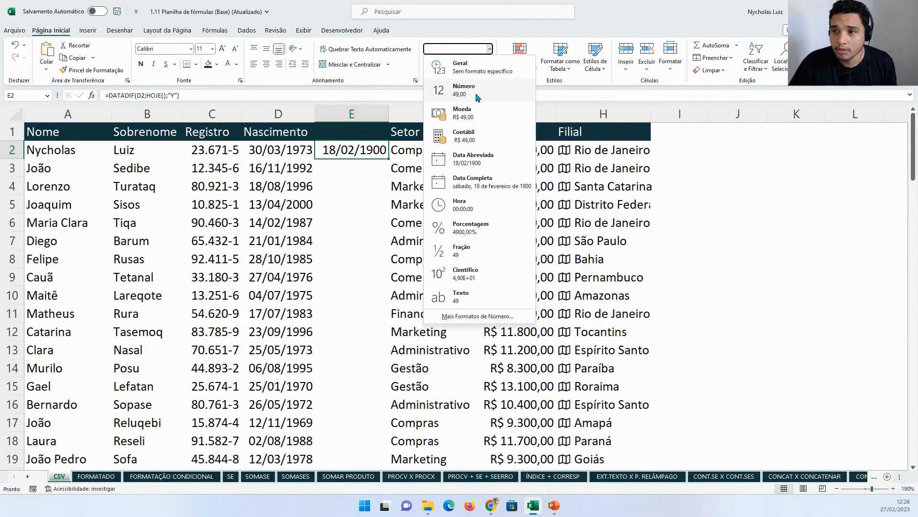
{"action": "left_click", "coordinate": [477, 92]}
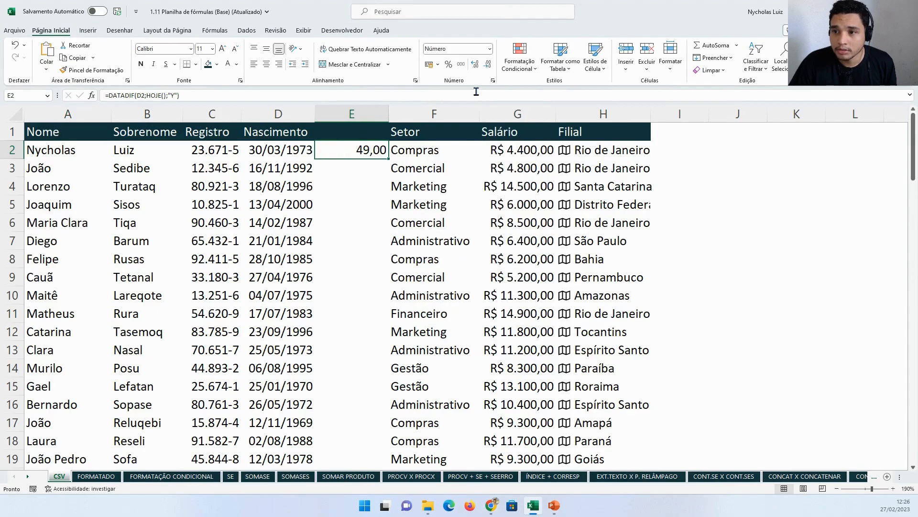
{"action": "left_click", "coordinate": [488, 67]}
{"action": "left_click", "coordinate": [488, 67]}
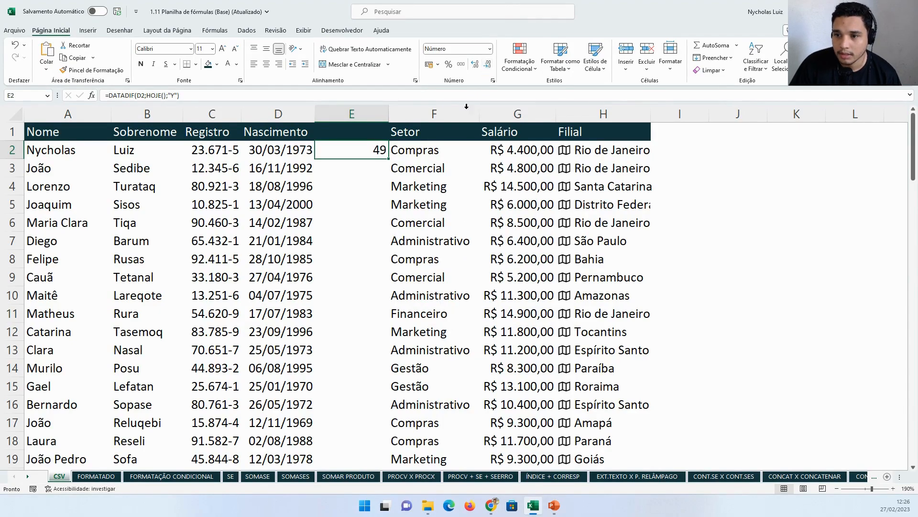
{"action": "double_click", "coordinate": [388, 159]}
Check the calculated ages in column E against the employees' names and birth dates down to row 24
{"action": "left_click", "coordinate": [345, 167]}
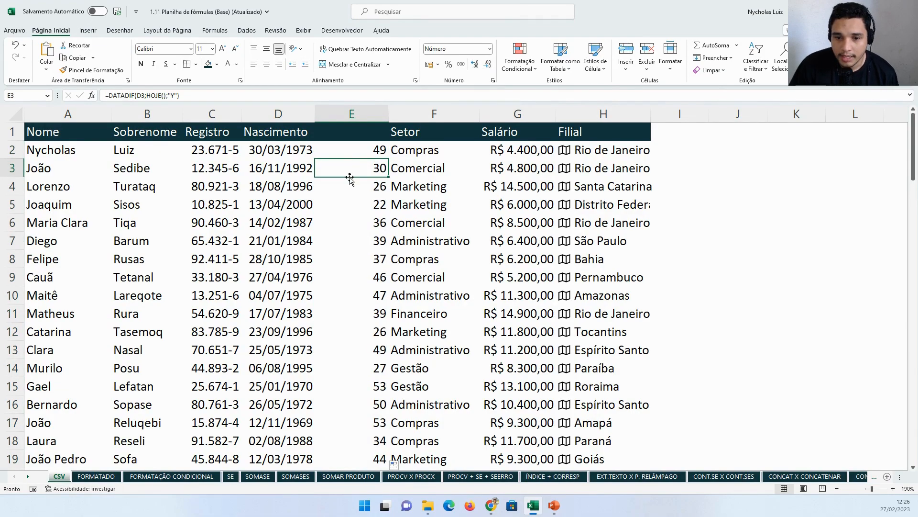
{"action": "scroll", "coordinate": [348, 206], "scroll_direction": "down", "scroll_amount": 2}
{"action": "left_click_drag", "start_coordinate": [356, 366], "coordinate": [67, 367]}
{"action": "scroll", "coordinate": [67, 367], "scroll_direction": "down", "scroll_amount": 2}
{"action": "left_click_drag", "start_coordinate": [354, 313], "coordinate": [42, 314]}
{"action": "left_click_drag", "start_coordinate": [368, 332], "coordinate": [58, 332]}
{"action": "scroll", "coordinate": [353, 229], "scroll_direction": "up", "scroll_amount": 3}
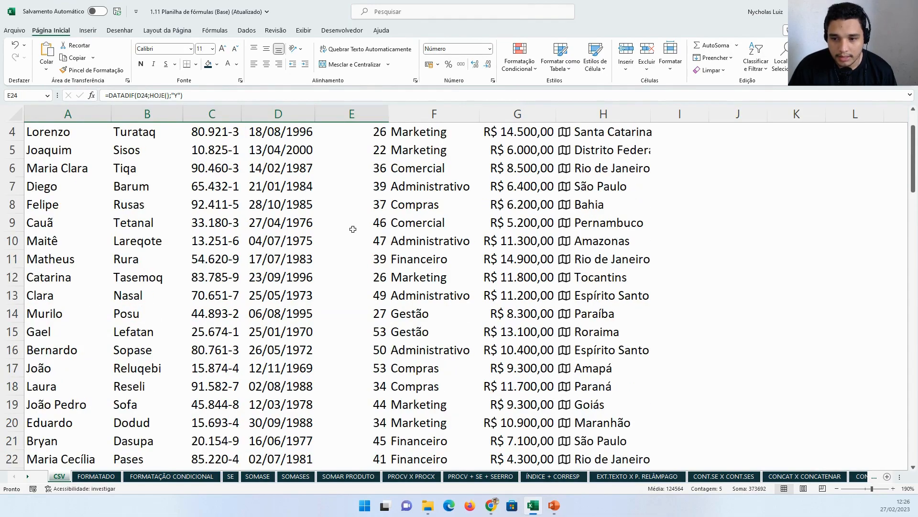
{"action": "scroll", "coordinate": [353, 229], "scroll_direction": "up", "scroll_amount": 1}
Open the age formula in E2, examine its HOJE() argument and leave the formula without editing it
{"action": "left_click", "coordinate": [356, 155]}
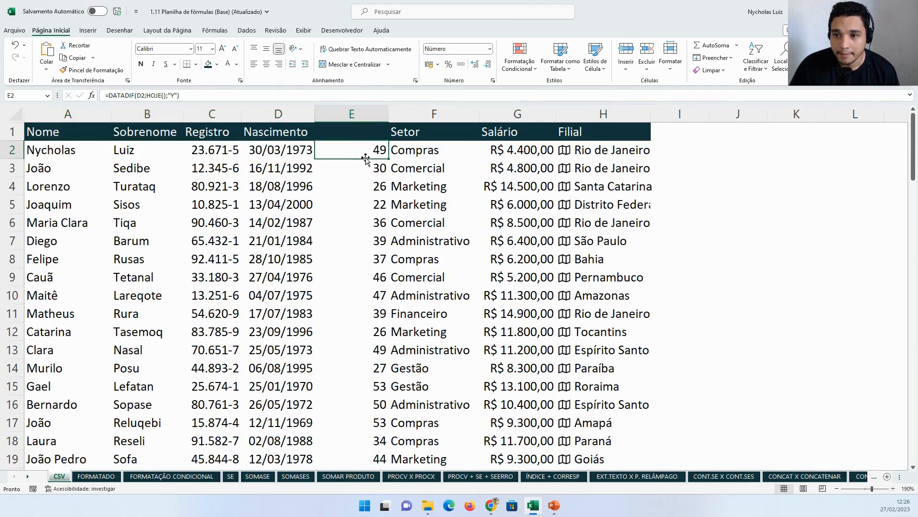
{"action": "key", "text": "F2"}
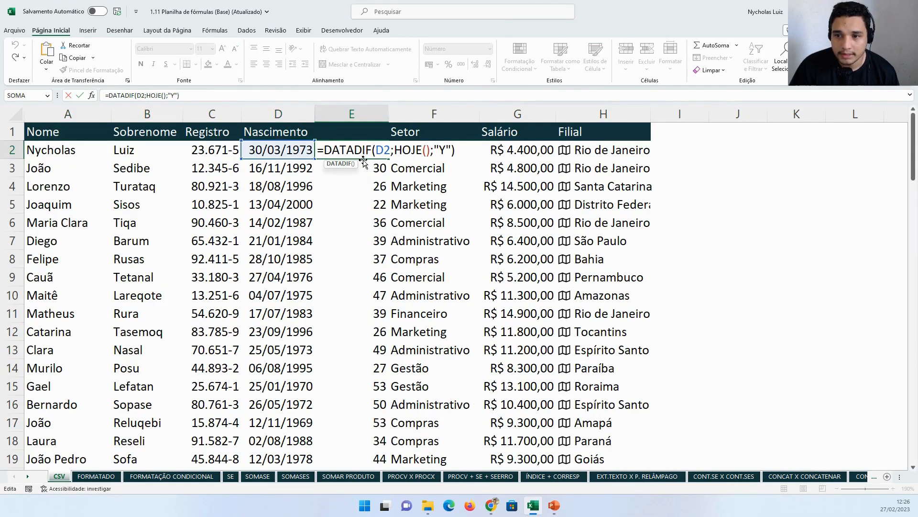
{"action": "left_click", "coordinate": [363, 145]}
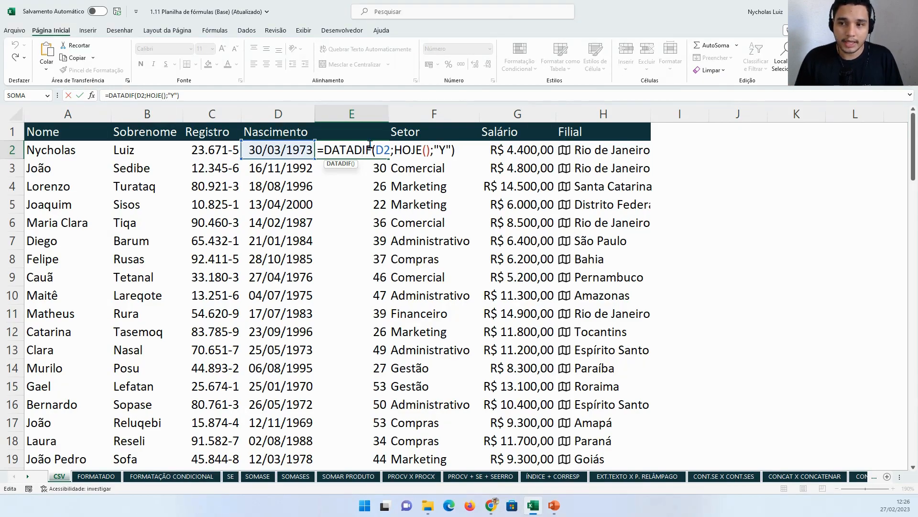
{"action": "left_click_drag", "start_coordinate": [393, 149], "coordinate": [428, 150]}
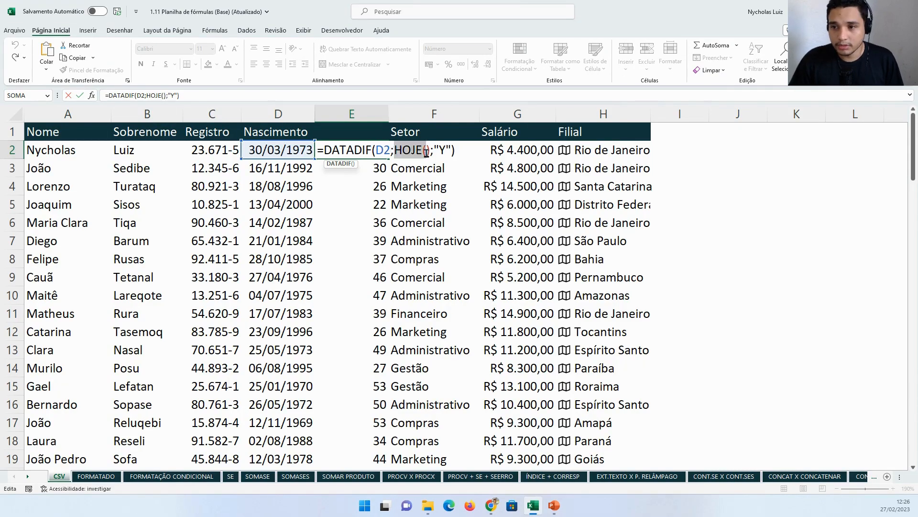
{"action": "key", "text": "Escape"}
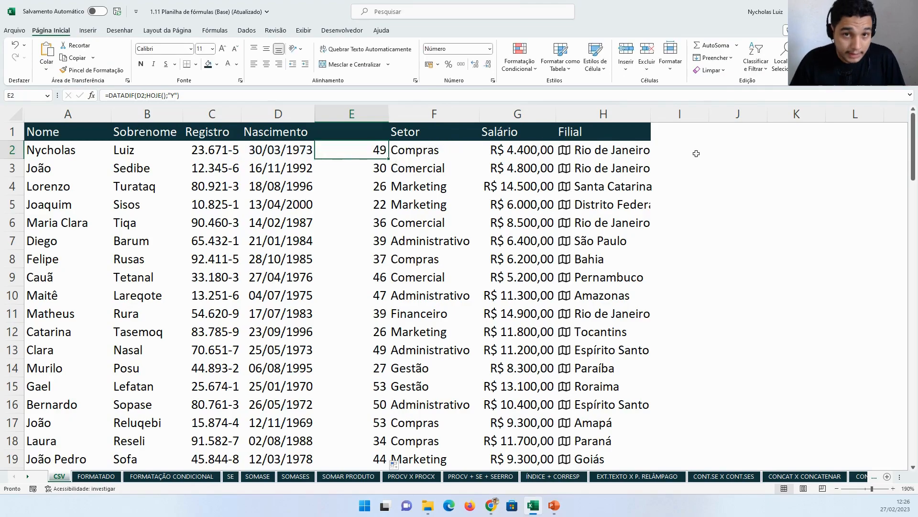
Try out the formula =HOJE() in the empty cell J2 and clear the cell again
{"action": "left_click", "coordinate": [736, 148]}
{"action": "type", "text": "=HOJ"}
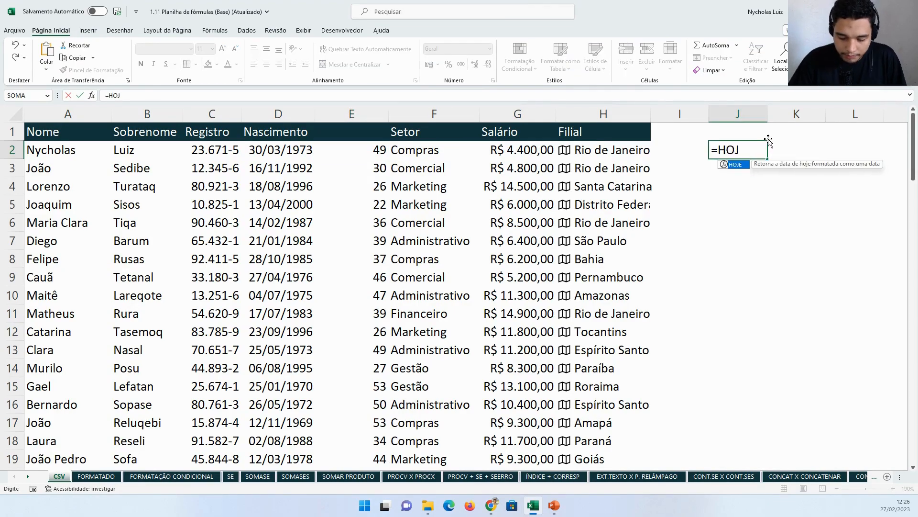
{"action": "type", "text": "E()"}
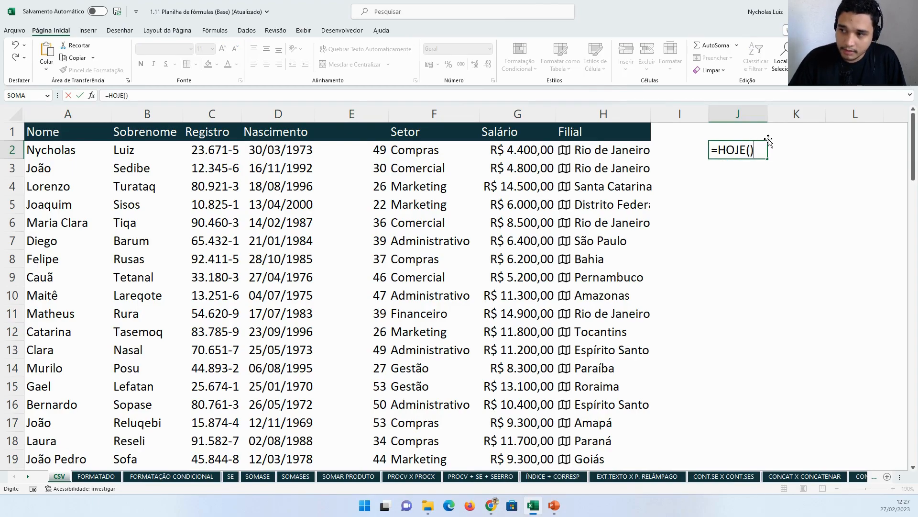
{"action": "key", "text": "ctrl+Return"}
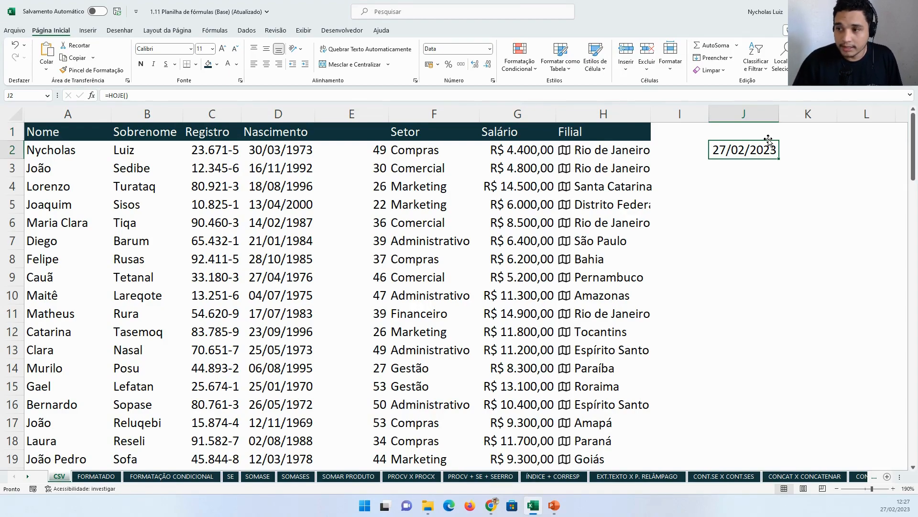
{"action": "key", "text": "Delete"}
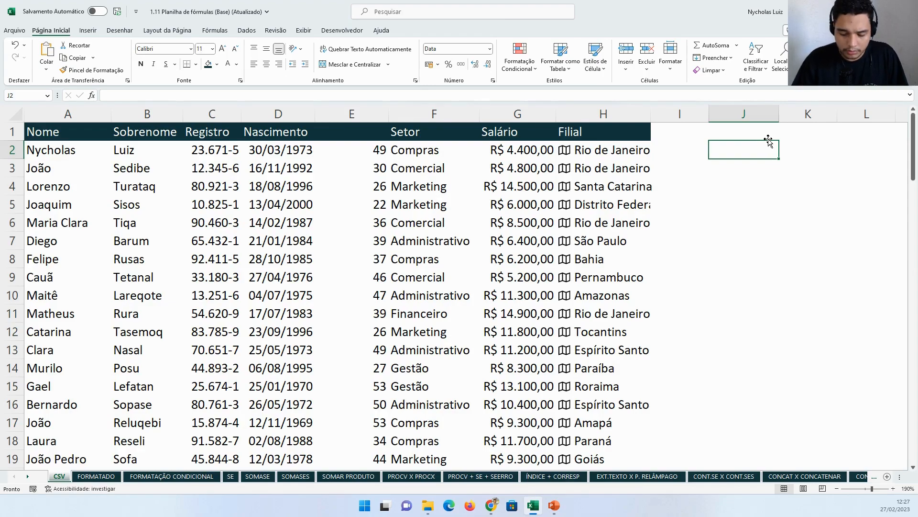
{"action": "type", "text": "=HOE("}
{"action": "key", "text": "BackSpace"}
{"action": "key", "text": "BackSpace"}
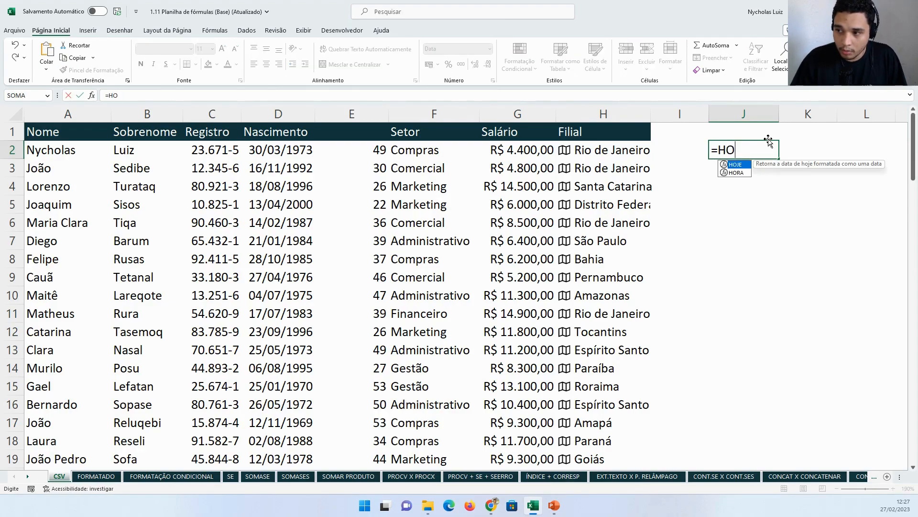
{"action": "type", "text": "JE()"}
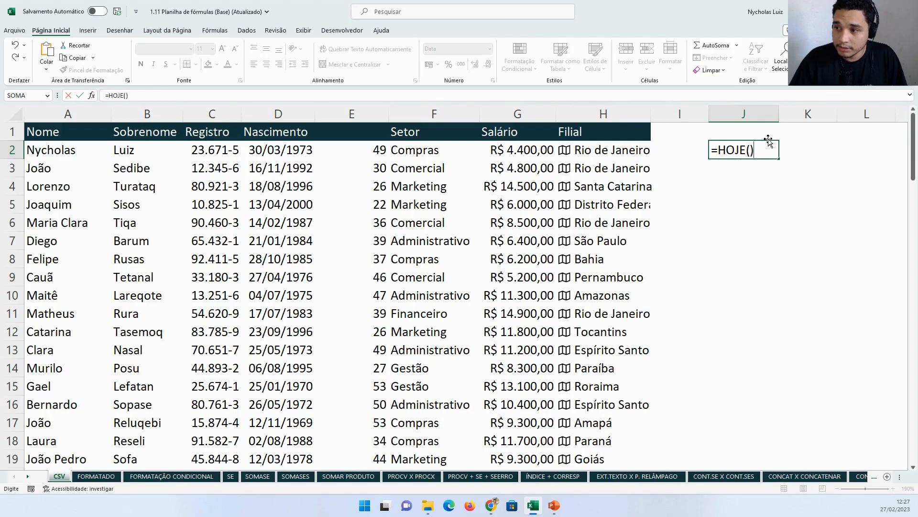
{"action": "key", "text": "Return"}
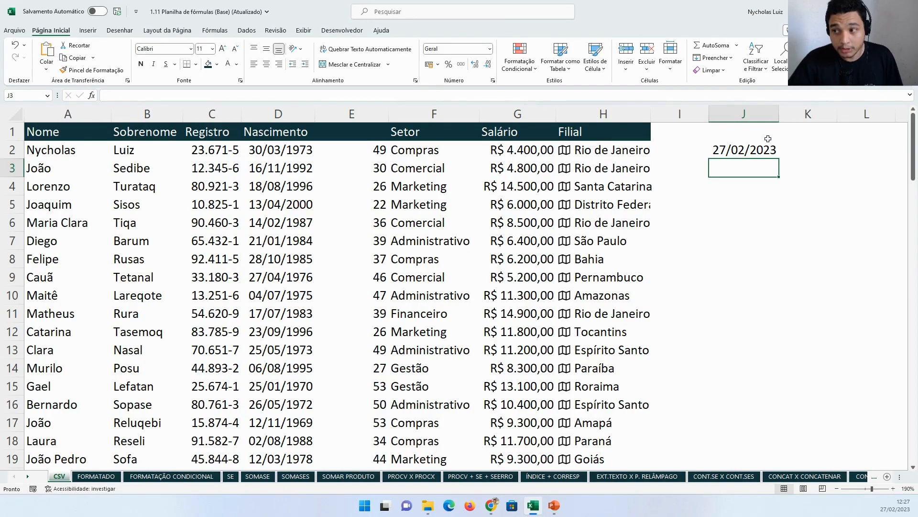
{"action": "left_click", "coordinate": [768, 143]}
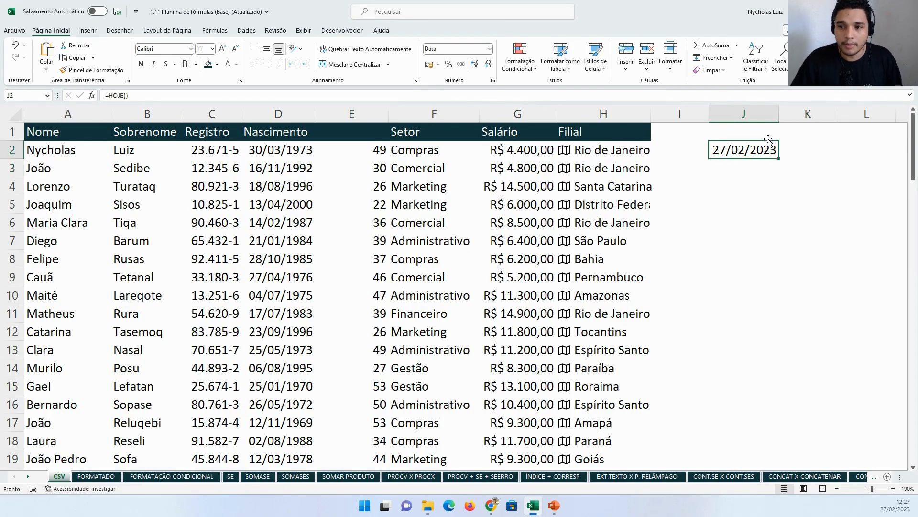
{"action": "key", "text": "Delete"}
Open the DATADIF formula in E2, examine its HOJE() and "Y" arguments, and leave it without editing
{"action": "double_click", "coordinate": [376, 147]}
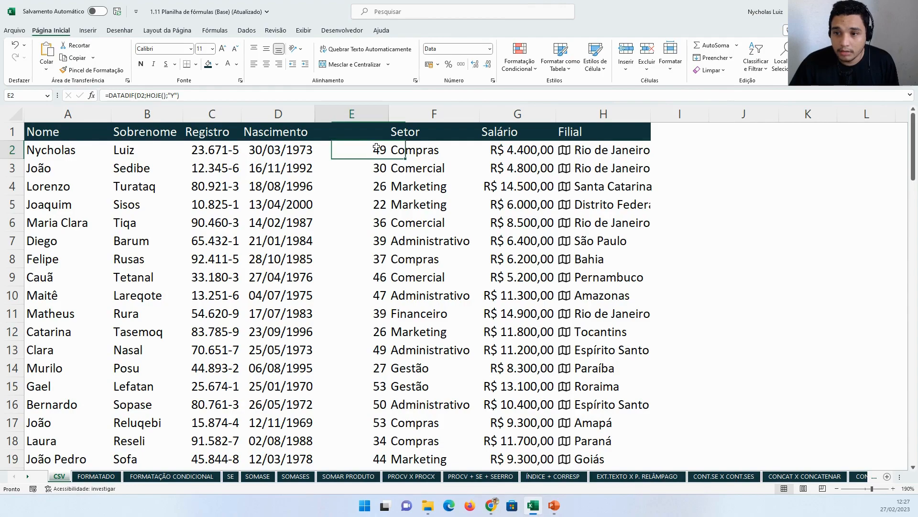
{"action": "left_click_drag", "start_coordinate": [318, 149], "coordinate": [434, 150]}
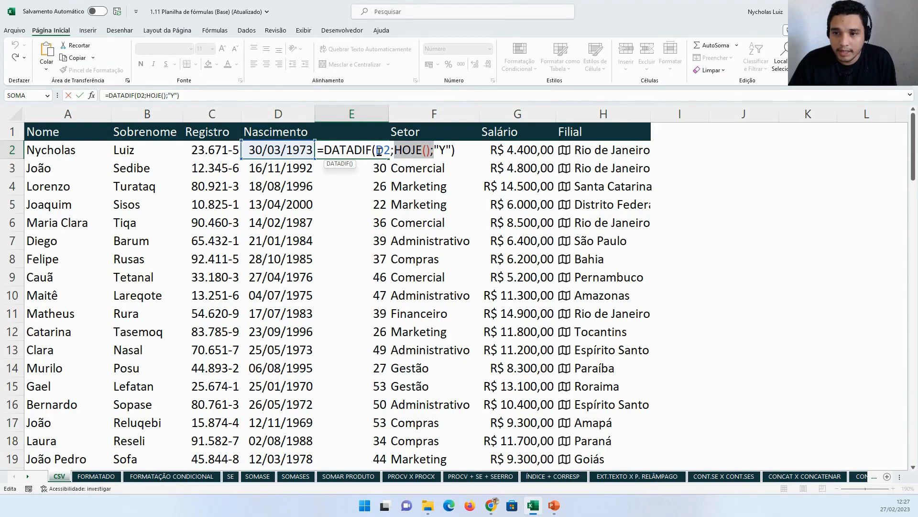
{"action": "left_click", "coordinate": [398, 150]}
{"action": "left_click_drag", "start_coordinate": [413, 150], "coordinate": [431, 150]}
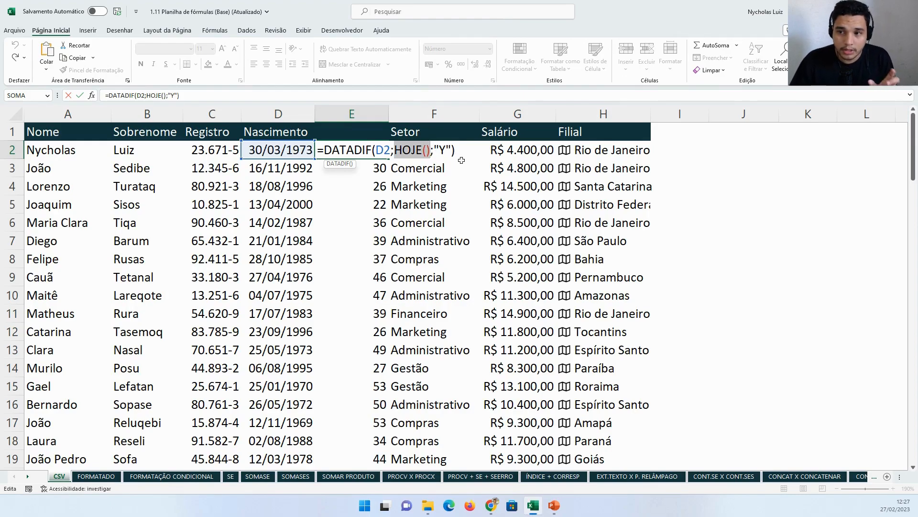
{"action": "double_click", "coordinate": [443, 150]}
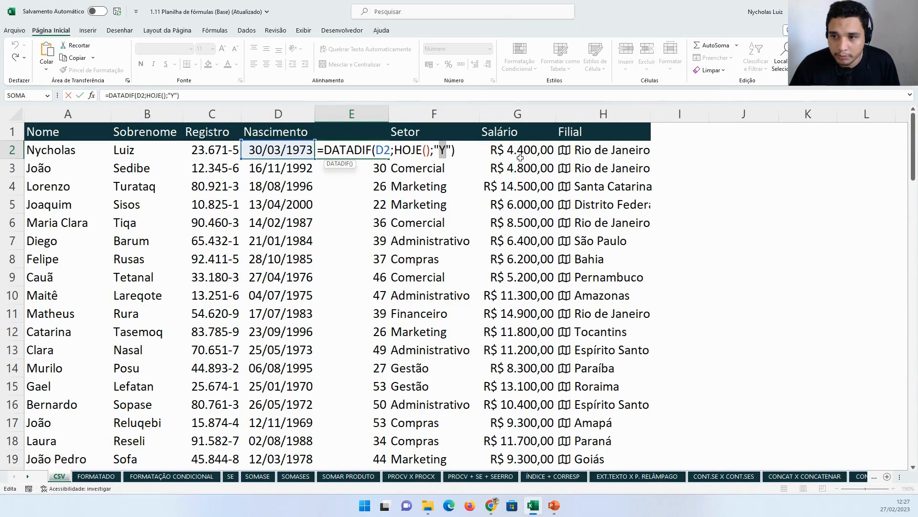
{"action": "key", "text": "Return"}
{"action": "left_click", "coordinate": [381, 149]}
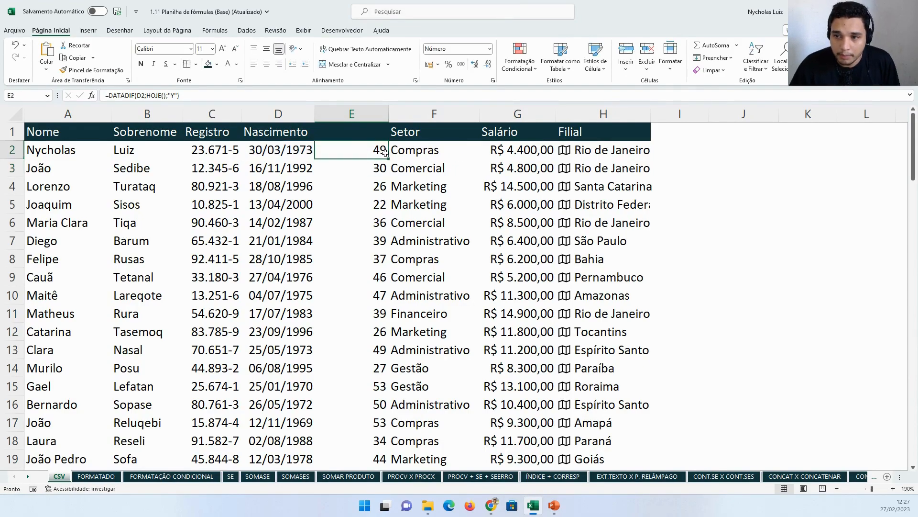
Enter the header Idade in E1 above the calculated ages
{"action": "left_click", "coordinate": [383, 128]}
{"action": "type", "text": "iDADE"}
{"action": "key", "text": "BackSpace"}
{"action": "key", "text": "BackSpace"}
{"action": "key", "text": "BackSpace"}
{"action": "key", "text": "BackSpace"}
{"action": "type", "text": "Idade"}
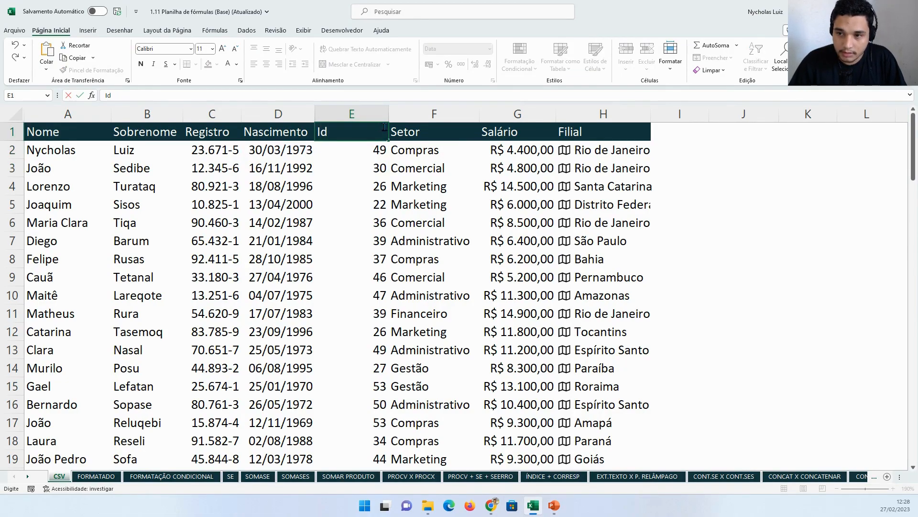
{"action": "key", "text": "Return"}
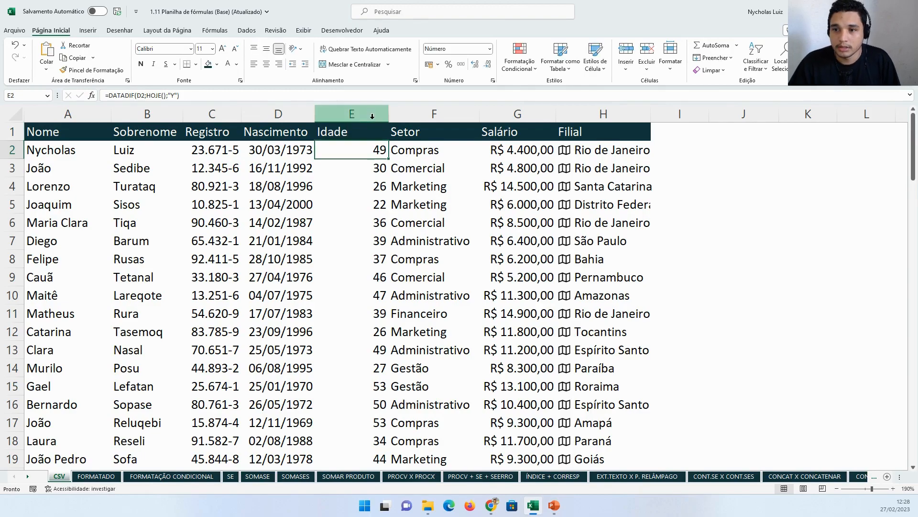
Centre the contents of column E and autofit the width of all the sheet's columns
{"action": "left_click", "coordinate": [372, 115]}
{"action": "left_click", "coordinate": [266, 64]}
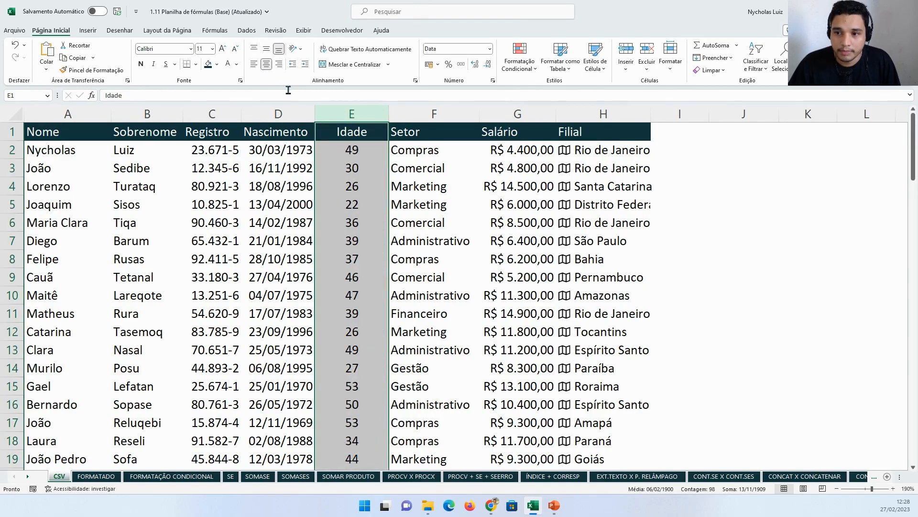
{"action": "left_click", "coordinate": [16, 114]}
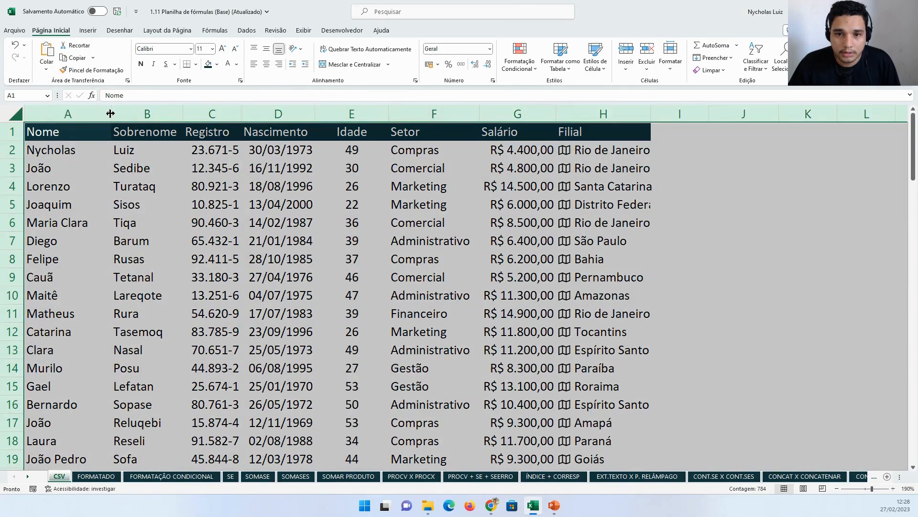
{"action": "double_click", "coordinate": [111, 115]}
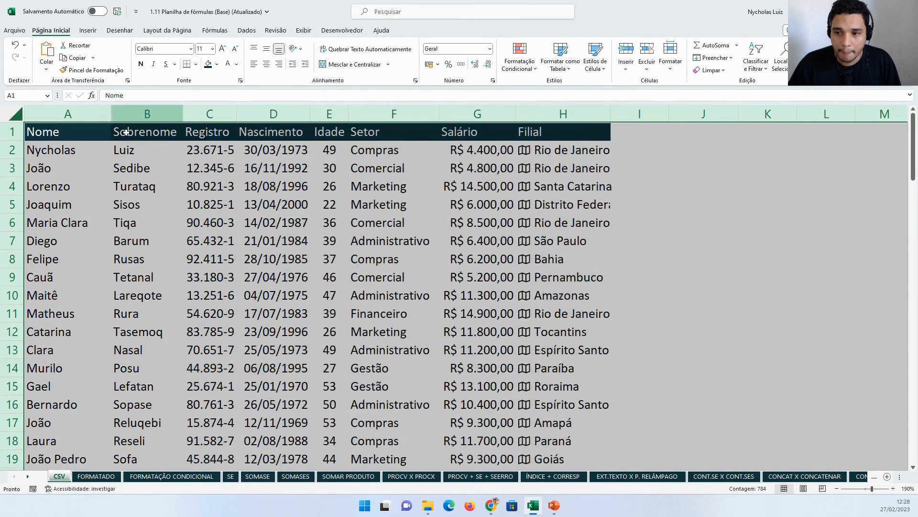
{"action": "left_click", "coordinate": [147, 168]}
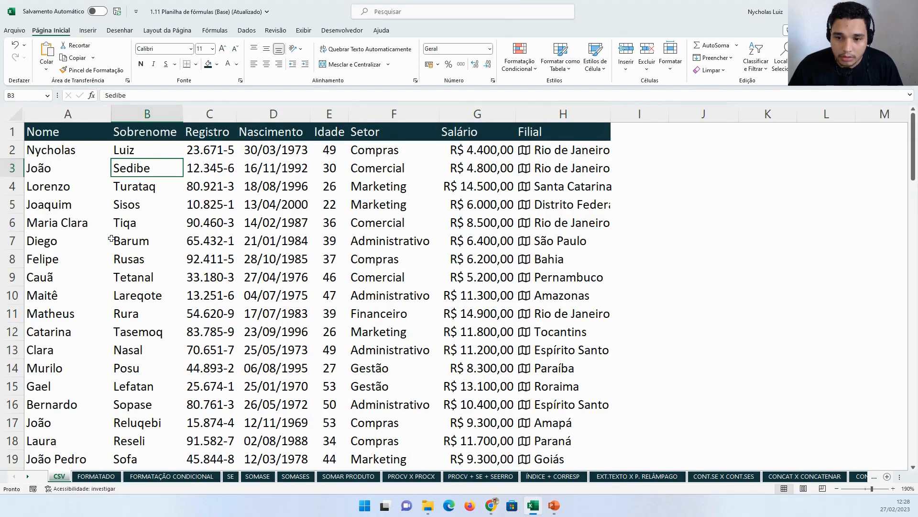
Compare the Nome Completo column on the FORMATADO sheet with the separate Nome and Sobrenome columns on the CSV sheet
{"action": "left_click", "coordinate": [96, 476]}
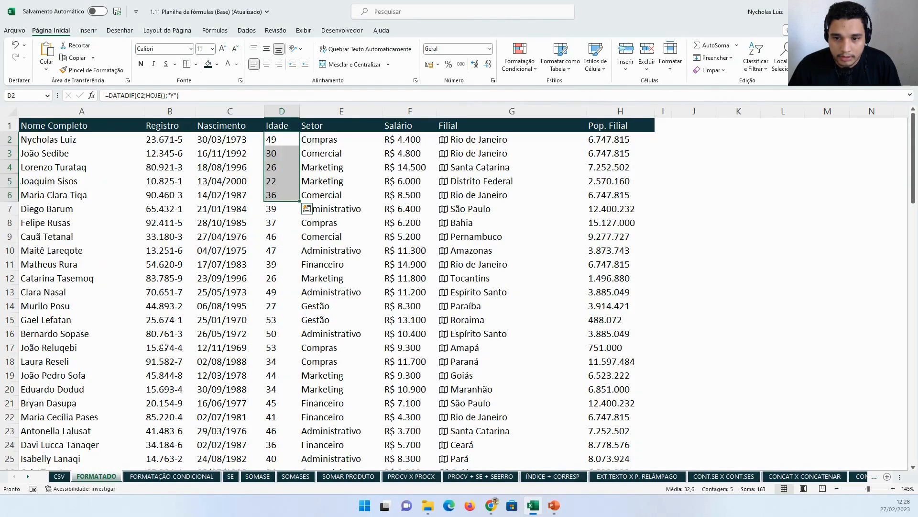
{"action": "left_click", "coordinate": [64, 129]}
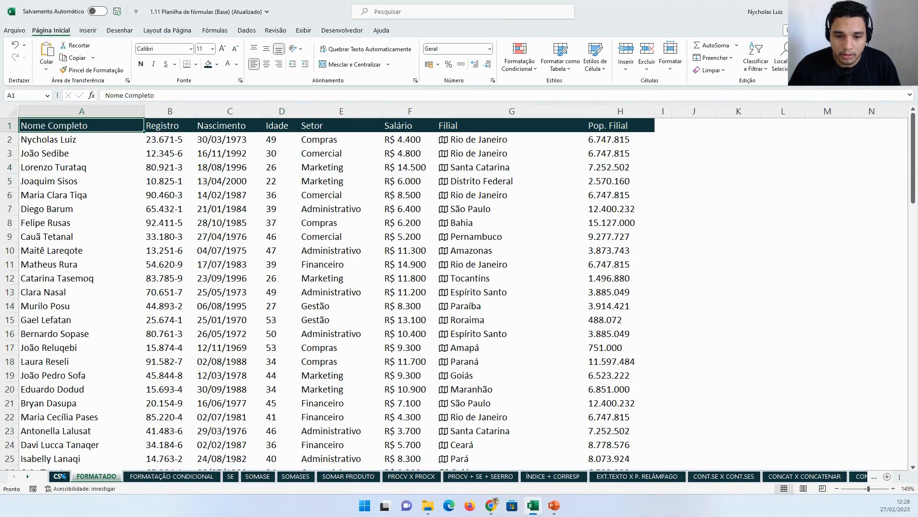
{"action": "left_click", "coordinate": [59, 476]}
{"action": "left_click", "coordinate": [81, 152]}
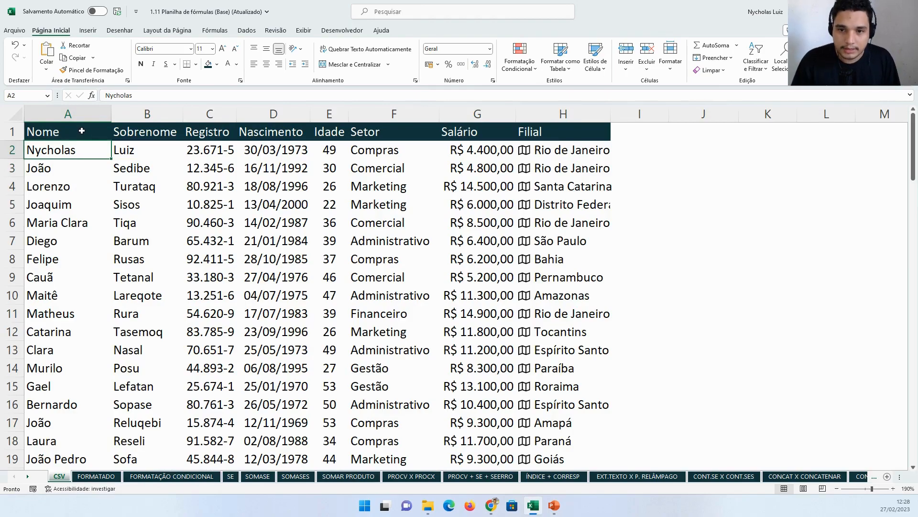
{"action": "left_click", "coordinate": [86, 476]}
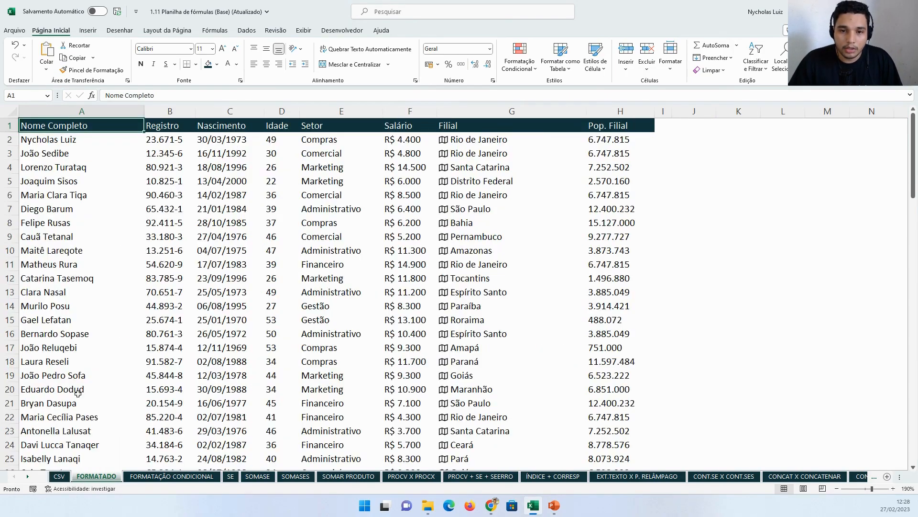
{"action": "left_click", "coordinate": [56, 143]}
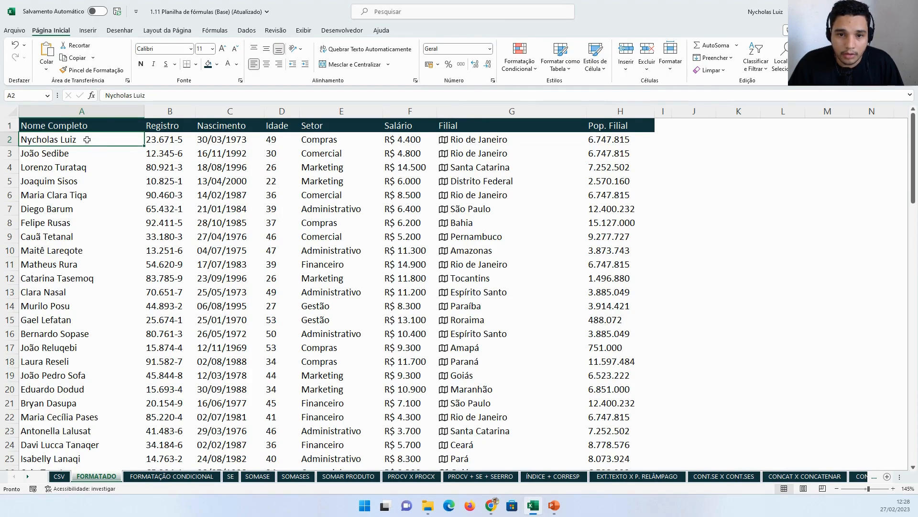
{"action": "left_click", "coordinate": [57, 476]}
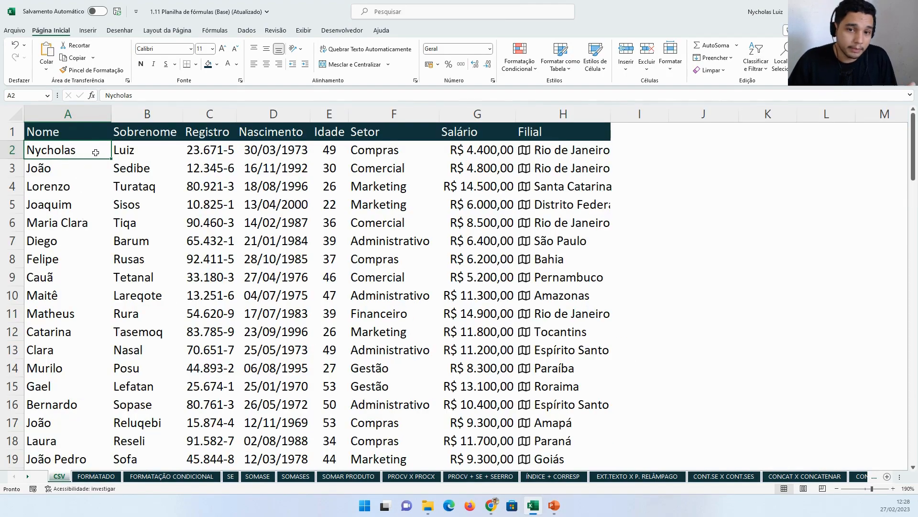
{"action": "left_click", "coordinate": [154, 154]}
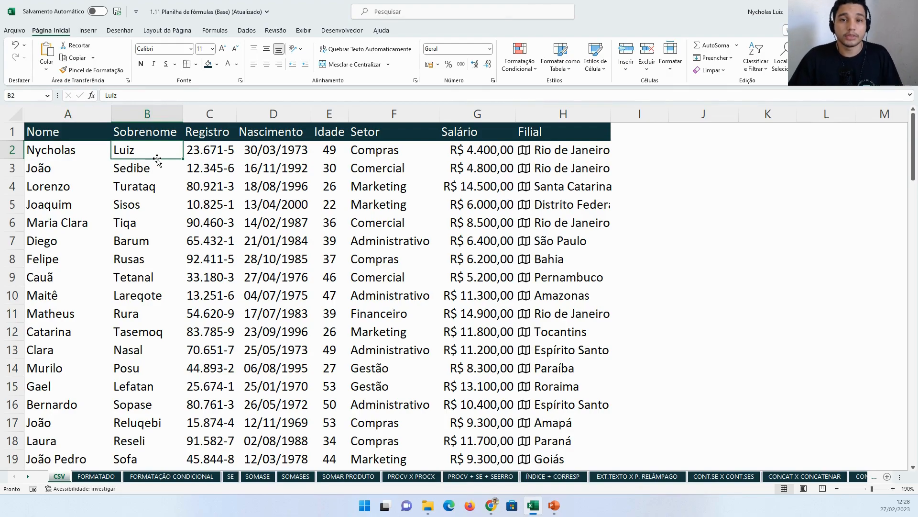
Insert an empty column between Sobrenome and Registro on the CSV sheet
{"action": "left_click", "coordinate": [191, 113]}
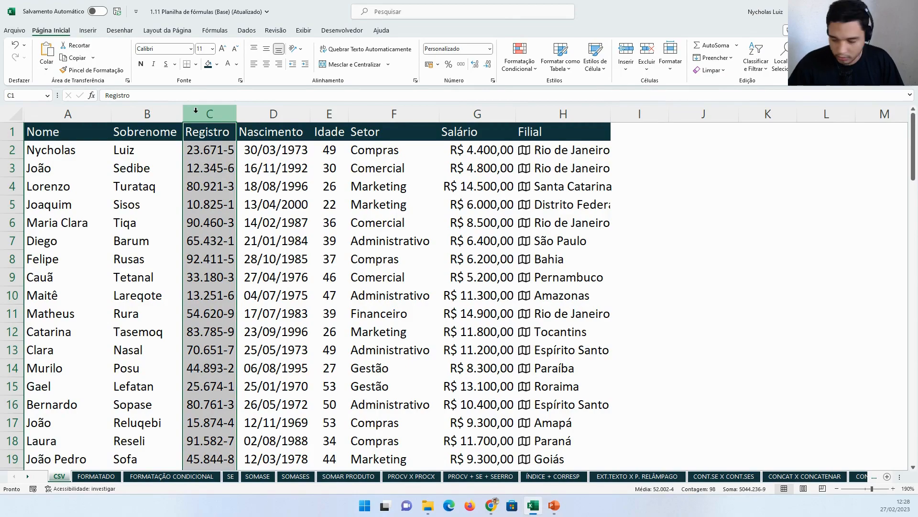
{"action": "key", "text": "ctrl+plus"}
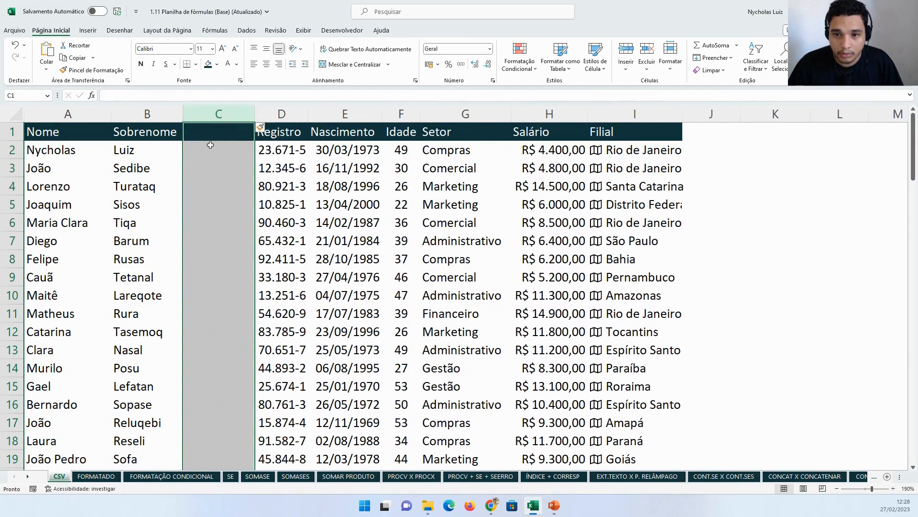
{"action": "left_click", "coordinate": [210, 144]}
{"action": "left_click", "coordinate": [218, 135]}
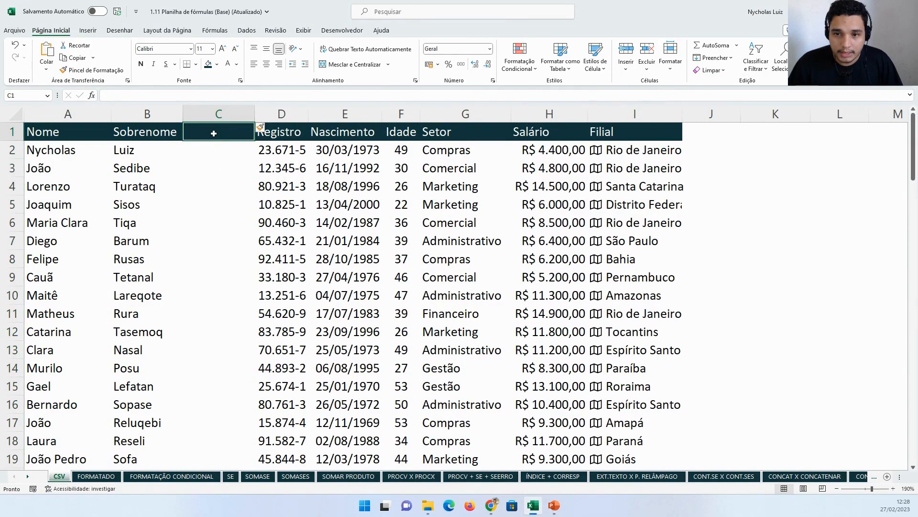
Check the header on the FORMATADO sheet, enter Nome Completo in C1 of the CSV sheet and autofit column C
{"action": "left_click", "coordinate": [96, 476]}
{"action": "left_click", "coordinate": [46, 467]}
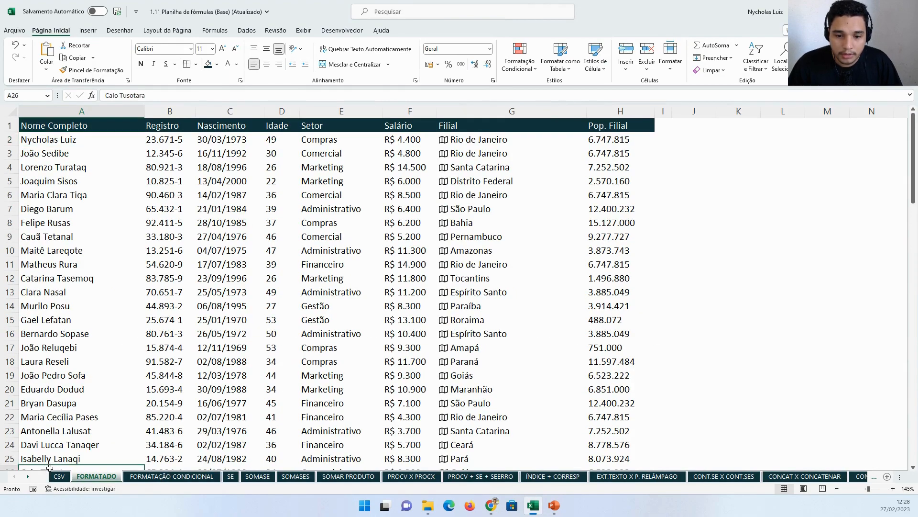
{"action": "left_click", "coordinate": [56, 478]}
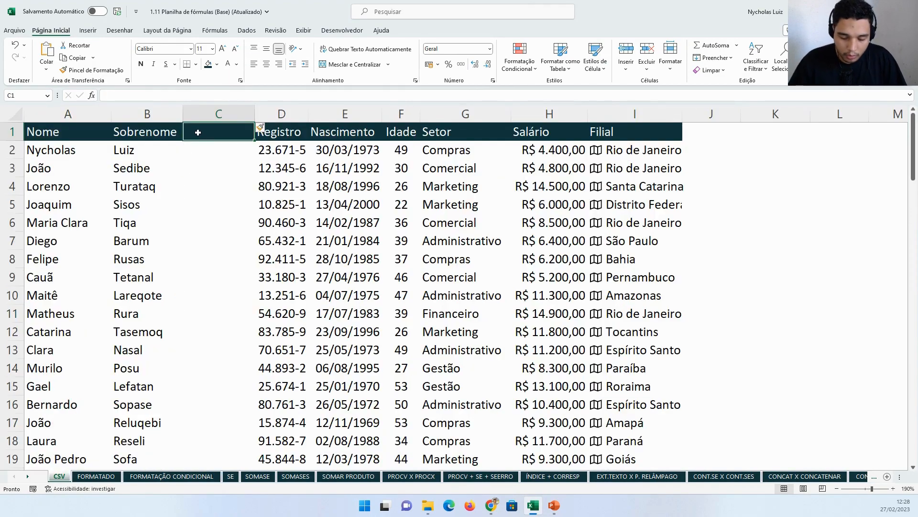
{"action": "type", "text": "Nome C"}
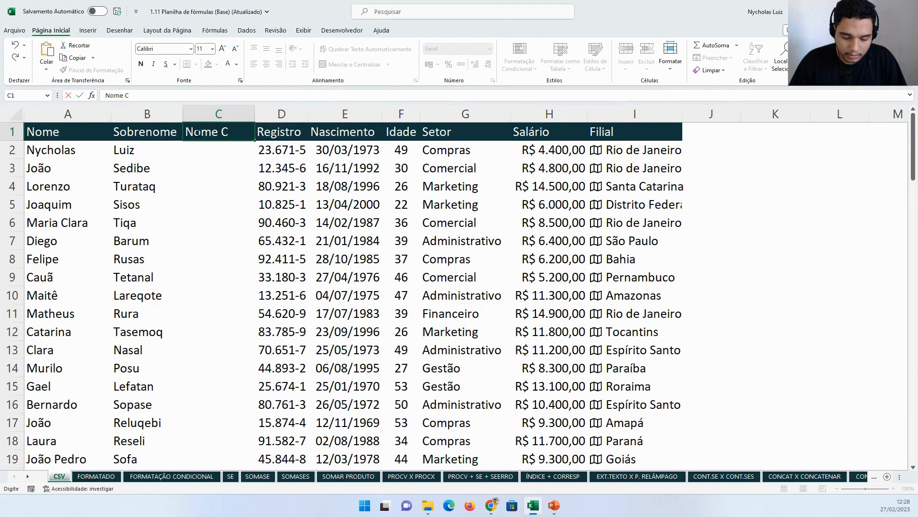
{"action": "type", "text": "ompleto"}
{"action": "key", "text": "Return"}
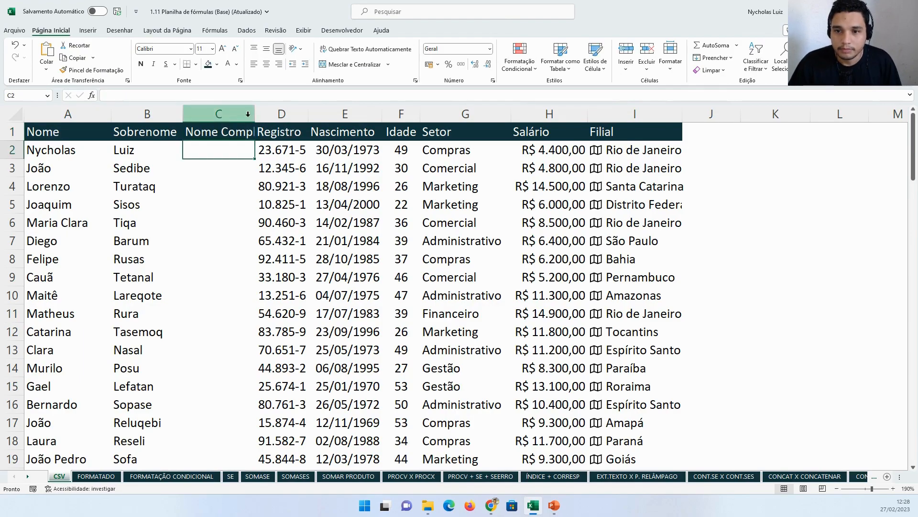
{"action": "double_click", "coordinate": [255, 114]}
Examine the separate first-name and surname cells A2 and B2
{"action": "left_click", "coordinate": [57, 150]}
{"action": "left_click_drag", "start_coordinate": [118, 152], "coordinate": [59, 152]}
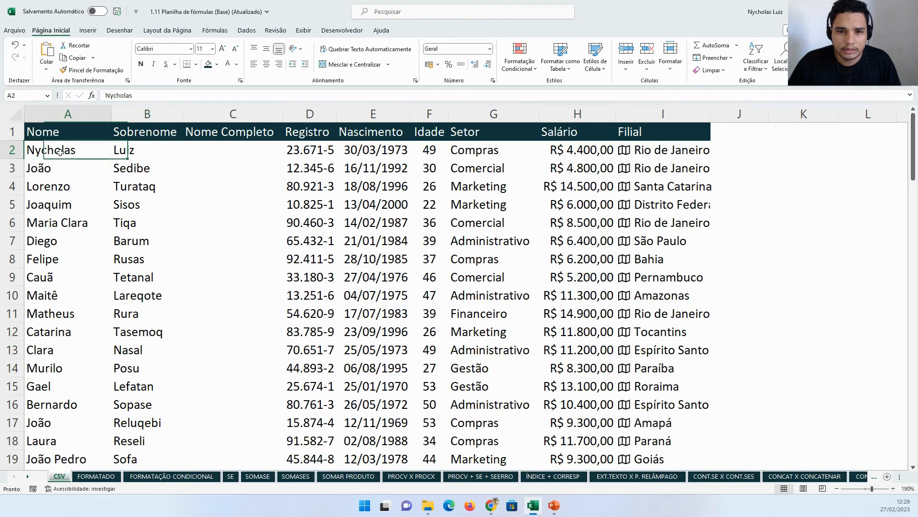
{"action": "left_click", "coordinate": [145, 153]}
{"action": "left_click", "coordinate": [52, 147]}
{"action": "left_click", "coordinate": [146, 148]}
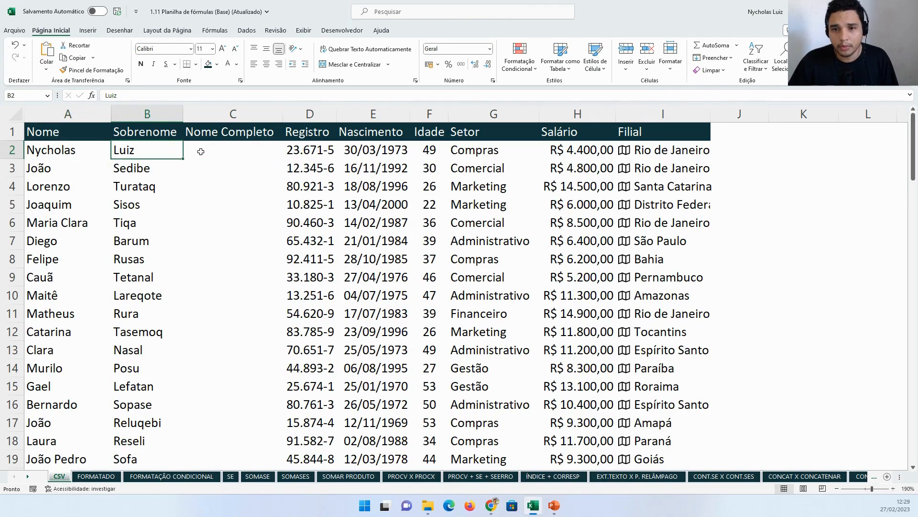
Enter the first employee's full name in C2, combining the Nome and Sobrenome cells of that row
{"action": "left_click", "coordinate": [201, 151]}
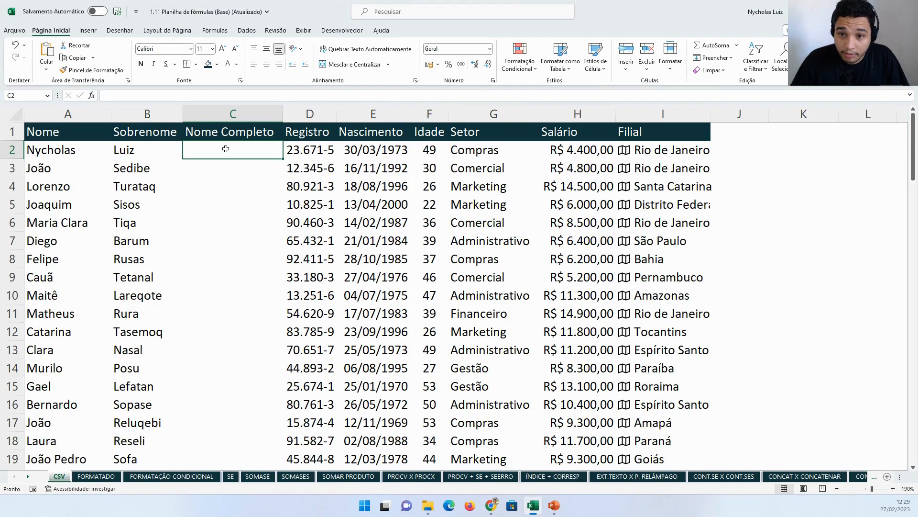
{"action": "type", "text": "Nycholas Luiz"}
{"action": "key", "text": "Return"}
{"action": "left_click", "coordinate": [225, 150]}
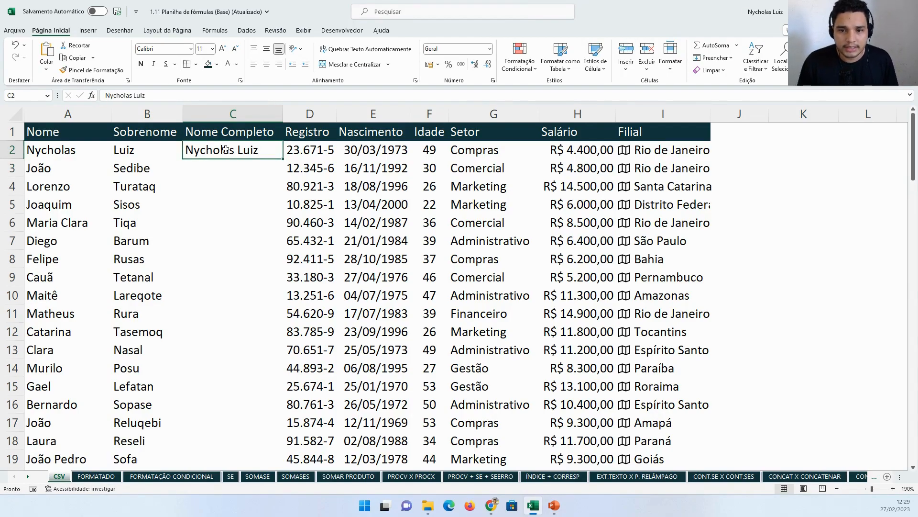
Try filling C3 and C4 with the next employees' names by hand, and clear both cells
{"action": "key", "text": "Return"}
{"action": "type", "text": "J"}
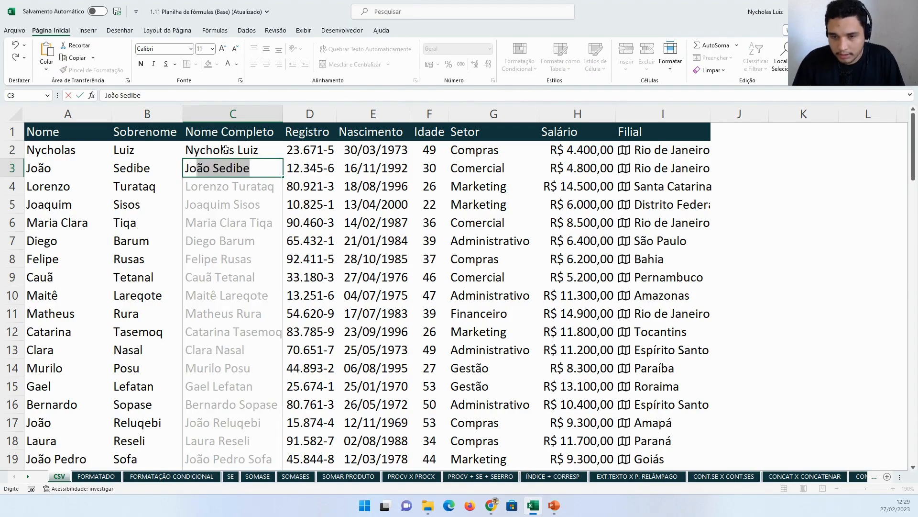
{"action": "key", "text": "Escape"}
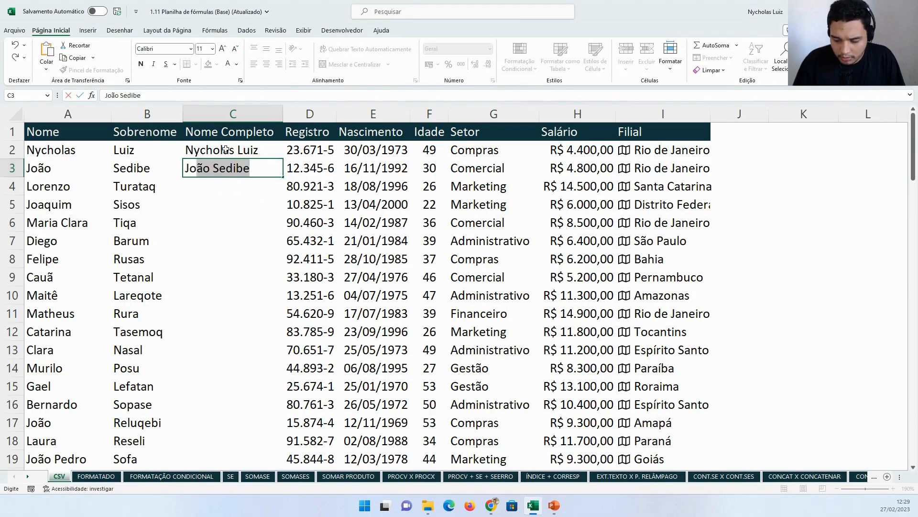
{"action": "type", "text": "oão Sedibe"}
{"action": "key", "text": "Return"}
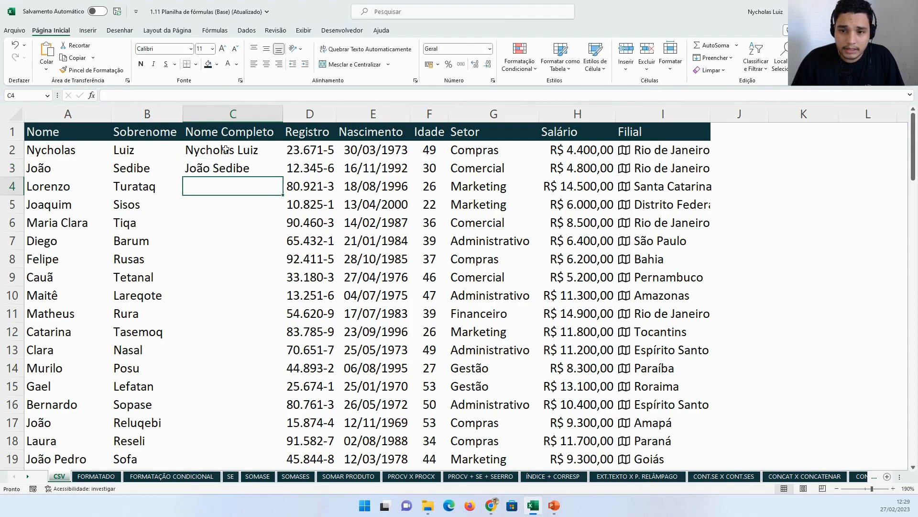
{"action": "type", "text": "Lorenzo"}
{"action": "key", "text": "Up"}
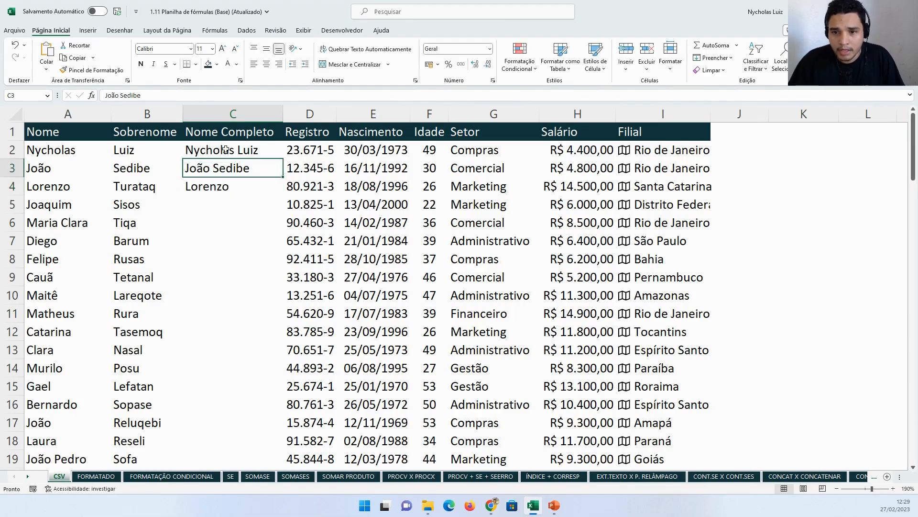
{"action": "key", "text": "shift+Down"}
{"action": "key", "text": "Delete"}
{"action": "key", "text": "Up"}
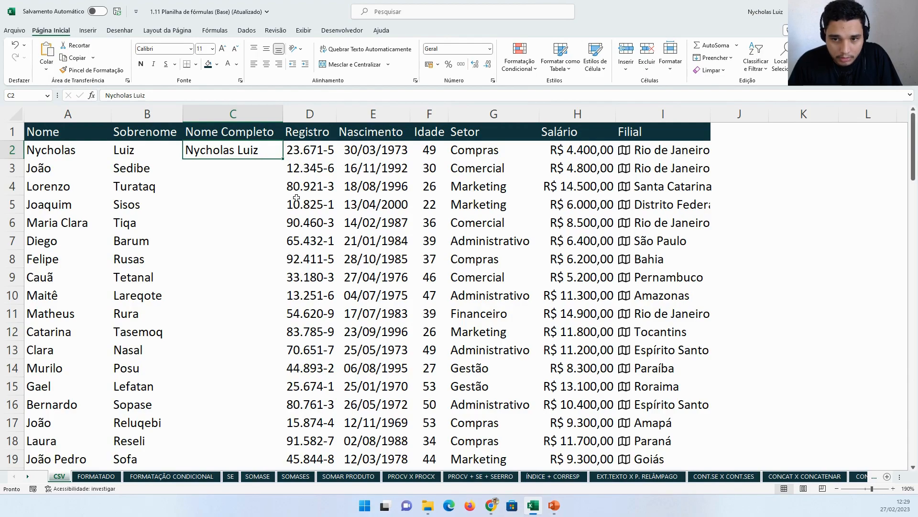
Flash Fill the Nome Completo column from the example in C2 and compare rows 2 to 4 with their source names
{"action": "key", "text": "ctrl+e"}
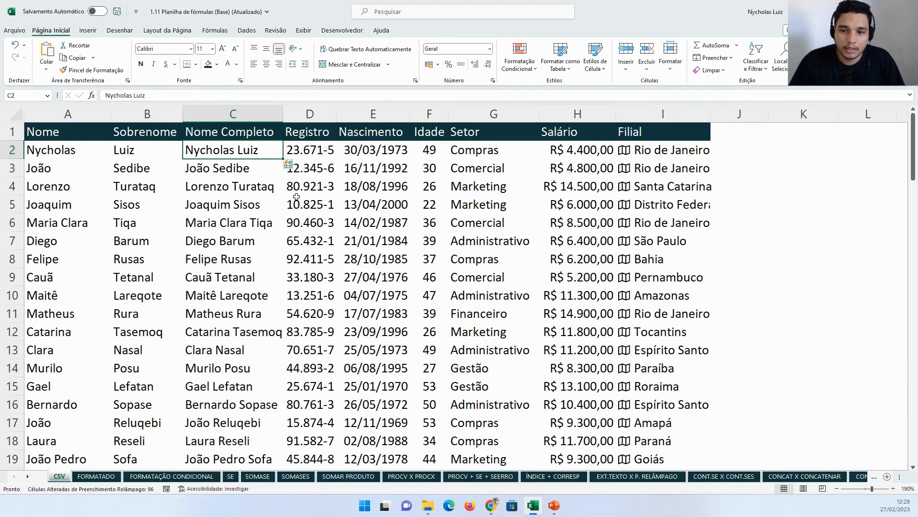
{"action": "left_click", "coordinate": [98, 150]}
{"action": "left_click", "coordinate": [130, 152]}
{"action": "left_click", "coordinate": [191, 158]}
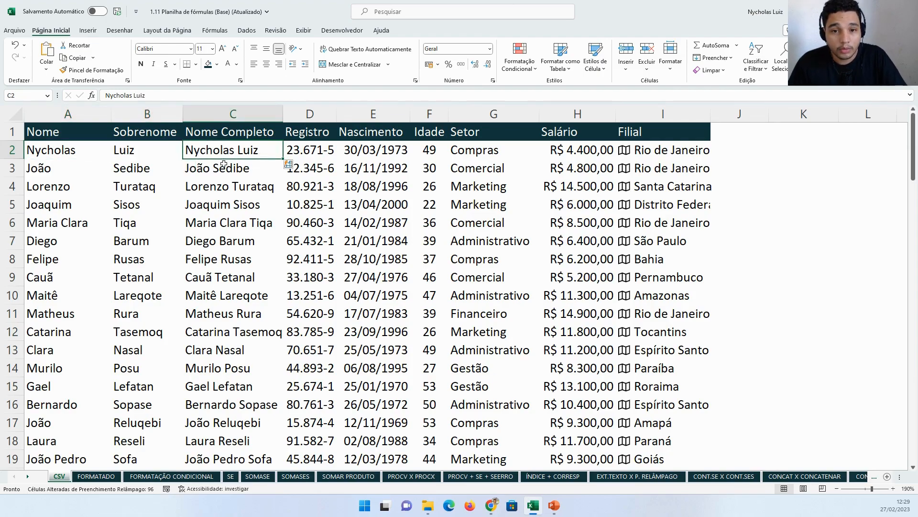
{"action": "left_click", "coordinate": [52, 172]}
{"action": "left_click", "coordinate": [120, 164]}
{"action": "left_click", "coordinate": [234, 171]}
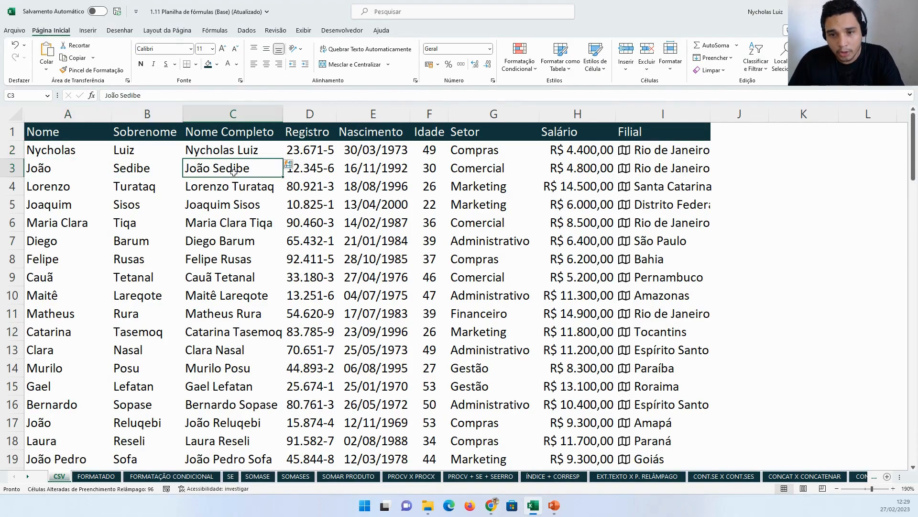
{"action": "left_click", "coordinate": [72, 186]}
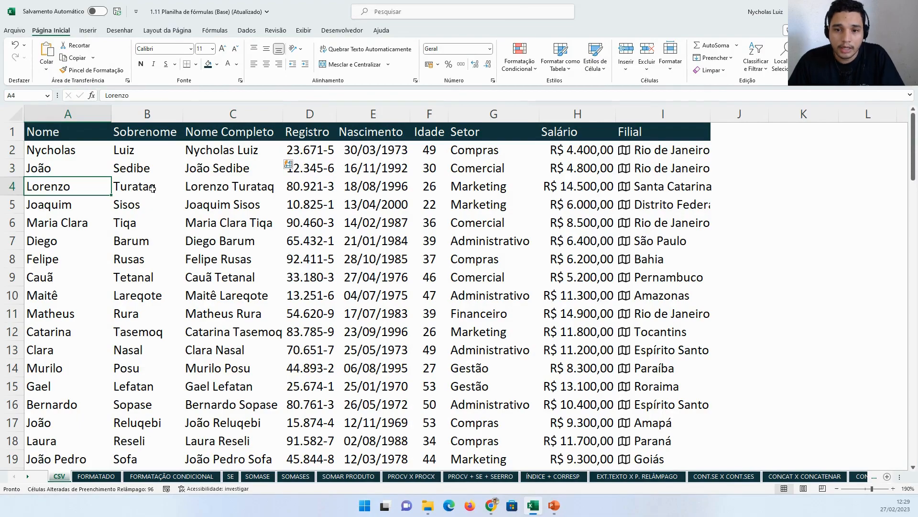
{"action": "left_click", "coordinate": [151, 187]}
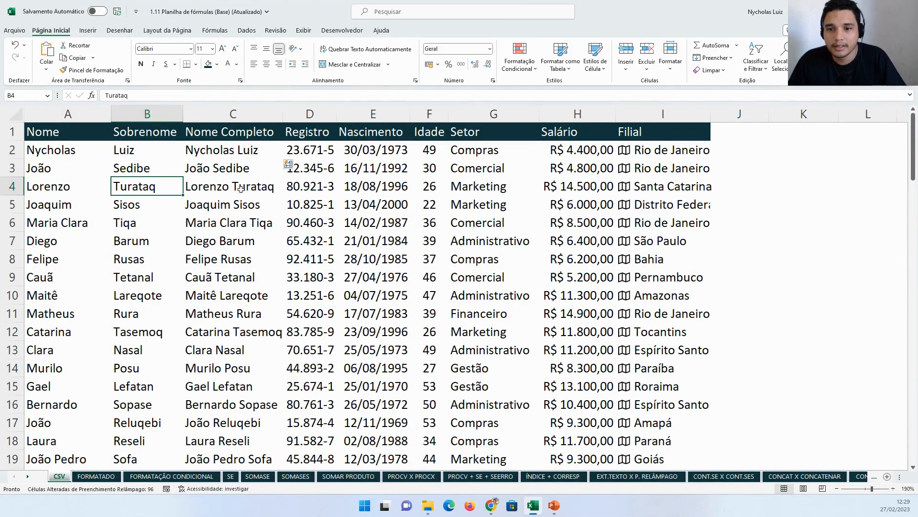
{"action": "left_click", "coordinate": [242, 191]}
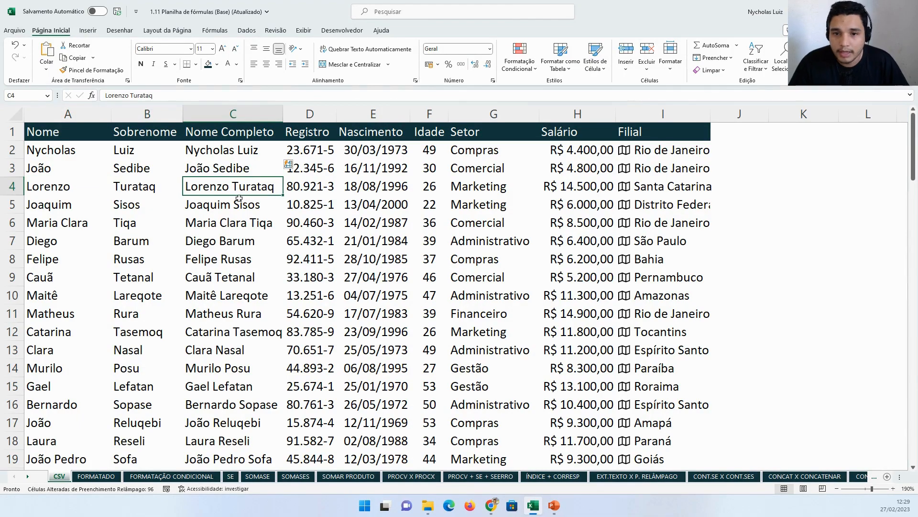
Review the combined names in the first rows of the Nome Completo column
{"action": "left_click", "coordinate": [216, 148]}
{"action": "key", "text": "shift+Down"}
{"action": "key", "text": "shift+Down"}
{"action": "key", "text": "shift+Down"}
{"action": "key", "text": "shift+Down"}
{"action": "key", "text": "shift+Down"}
{"action": "left_click", "coordinate": [216, 148]}
{"action": "left_click", "coordinate": [228, 169]}
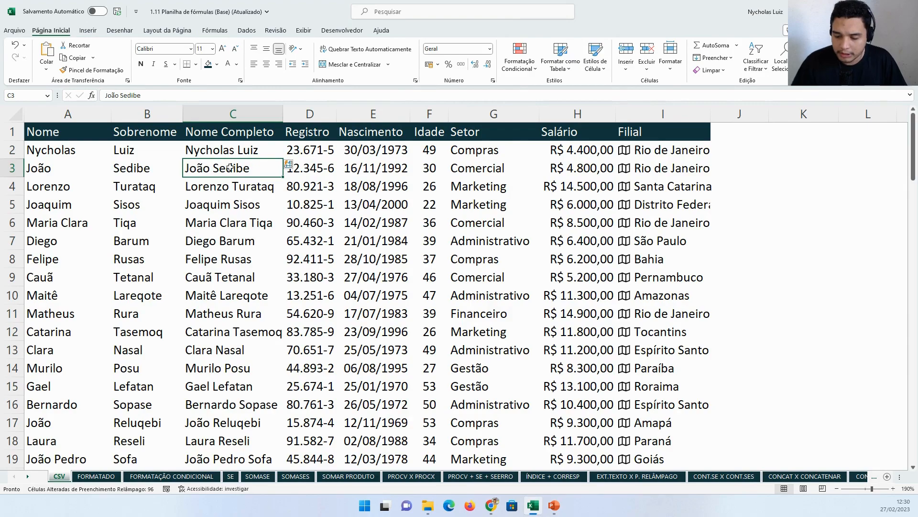
Clear the full names from C3 down and Flash Fill the Nome Completo column again from C2
{"action": "key", "text": "ctrl+shift+Down"}
{"action": "key", "text": "Delete"}
{"action": "key", "text": "Up"}
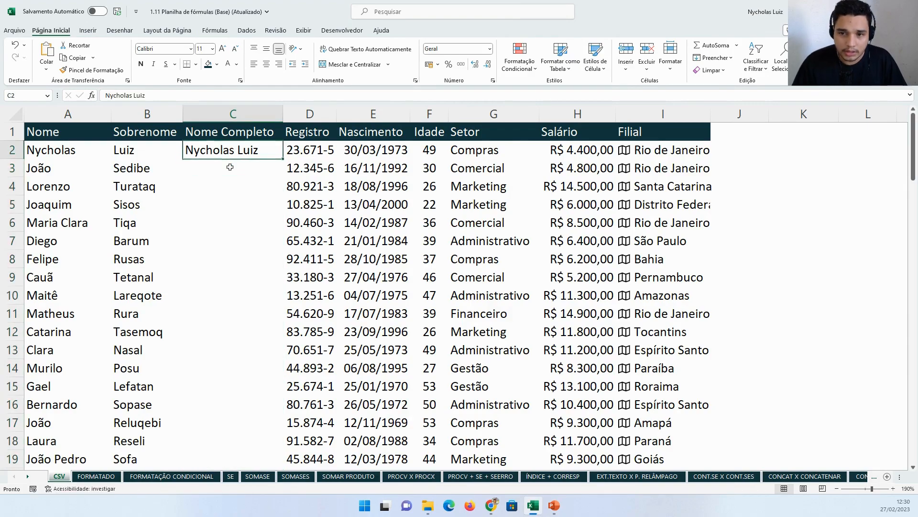
{"action": "key", "text": "ctrl+e"}
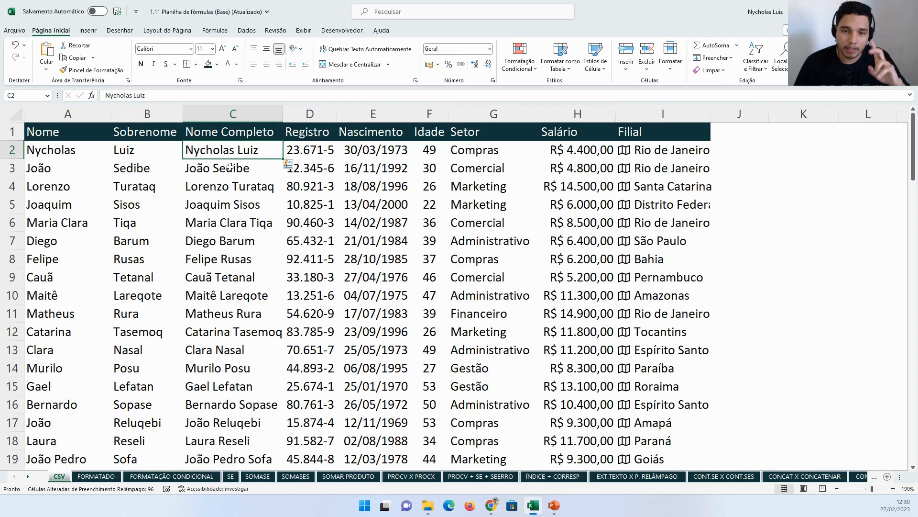
Delete the separate Nome and Sobrenome columns A and B from the CSV sheet
{"action": "left_click", "coordinate": [186, 198]}
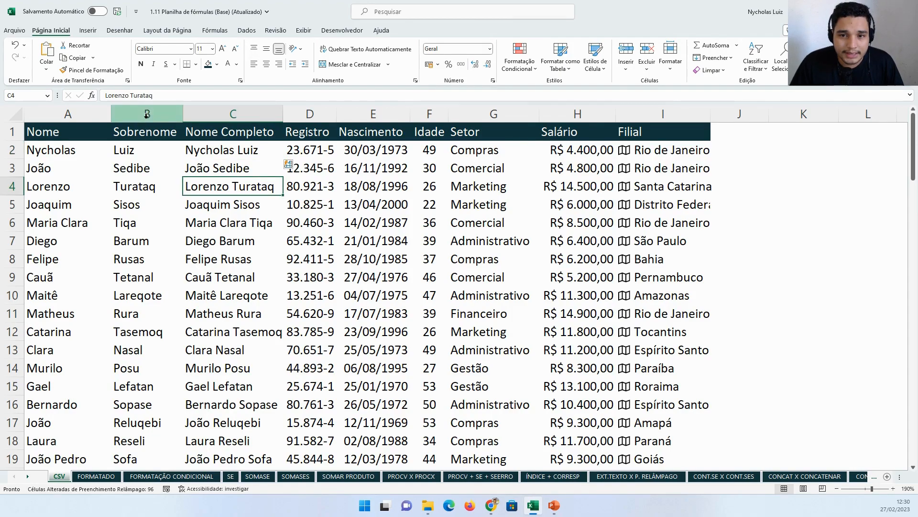
{"action": "left_click_drag", "start_coordinate": [143, 114], "coordinate": [60, 111]}
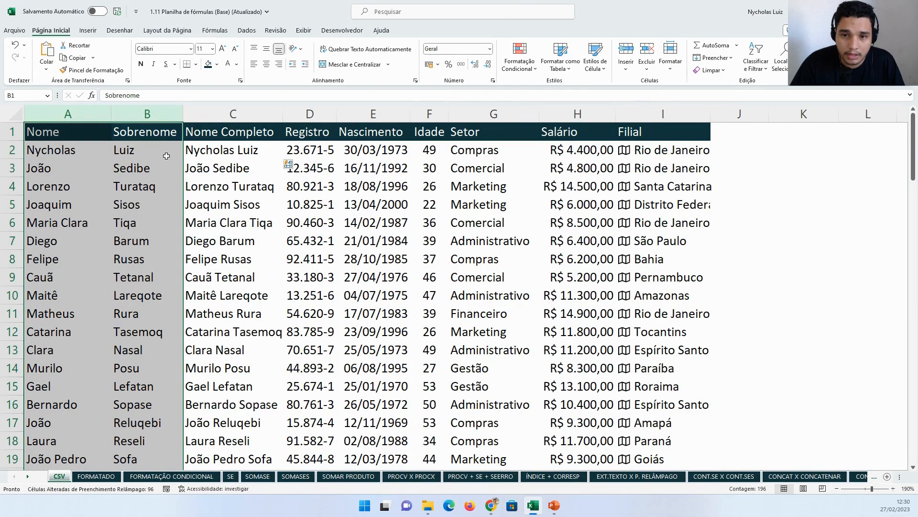
{"action": "key", "text": "ctrl+minus"}
{"action": "key", "text": "ctrl+z"}
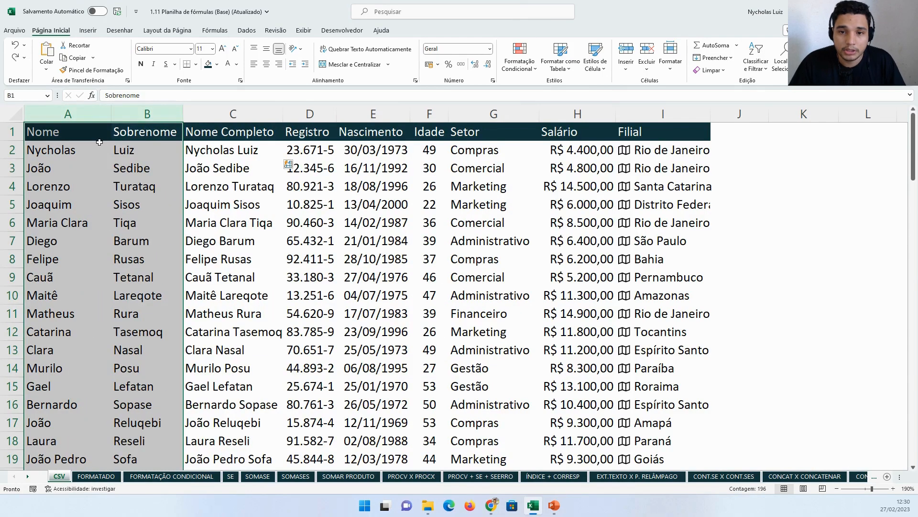
{"action": "right_click", "coordinate": [102, 147]}
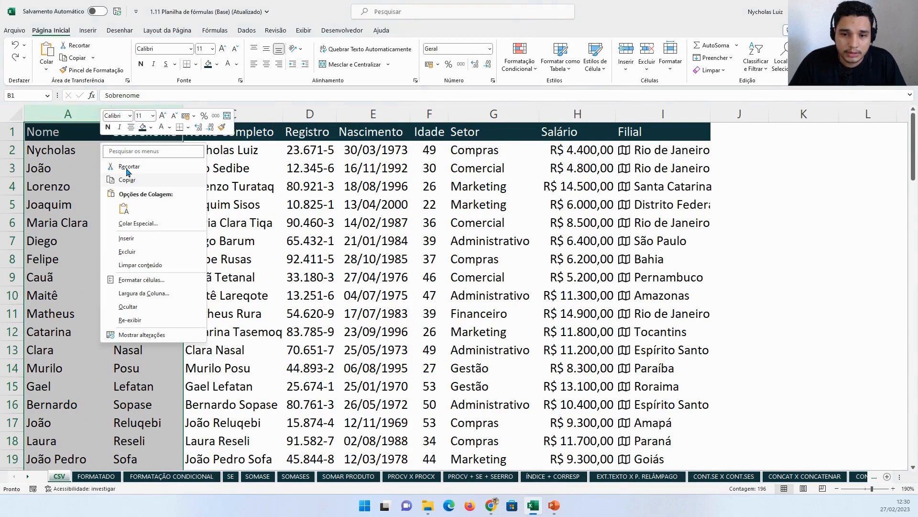
{"action": "key", "text": "Escape"}
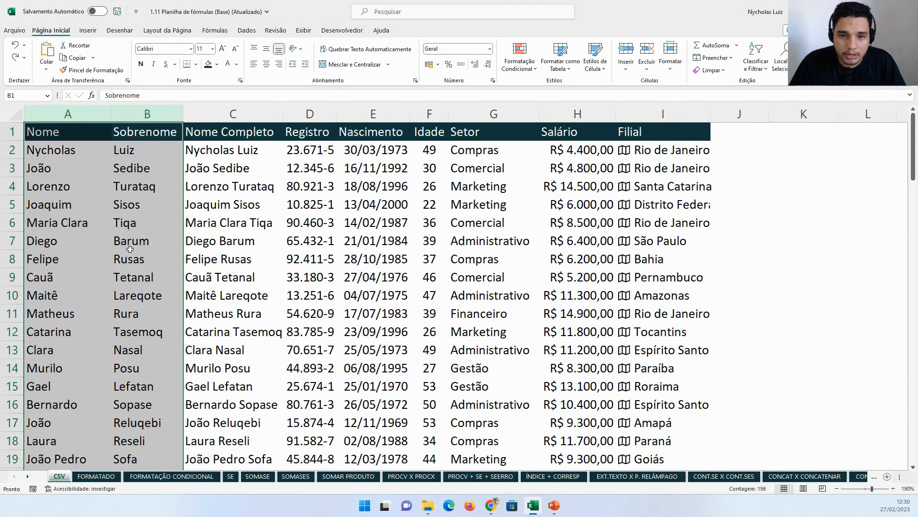
{"action": "key", "text": "ctrl+minus"}
{"action": "left_click", "coordinate": [114, 169]}
Autofit the widths of all columns on the CSV sheet
{"action": "left_click", "coordinate": [16, 115]}
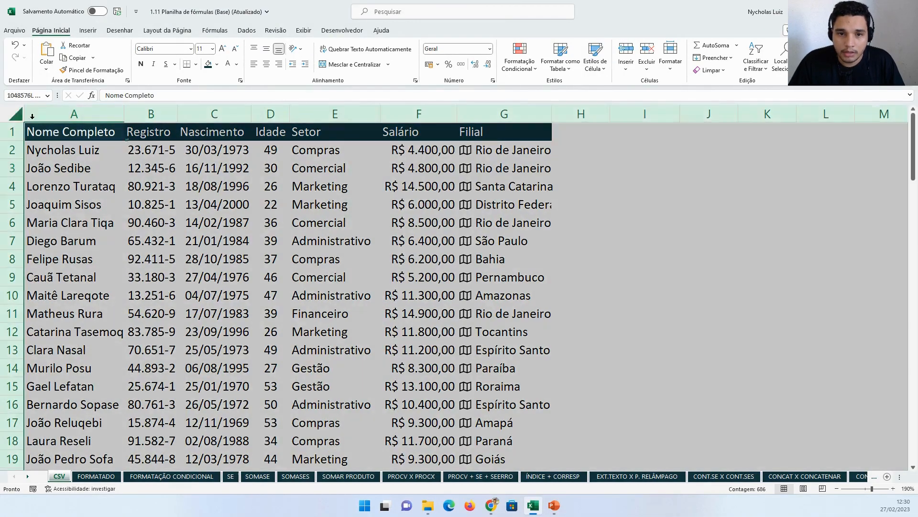
{"action": "double_click", "coordinate": [124, 115]}
{"action": "left_click", "coordinate": [184, 168]}
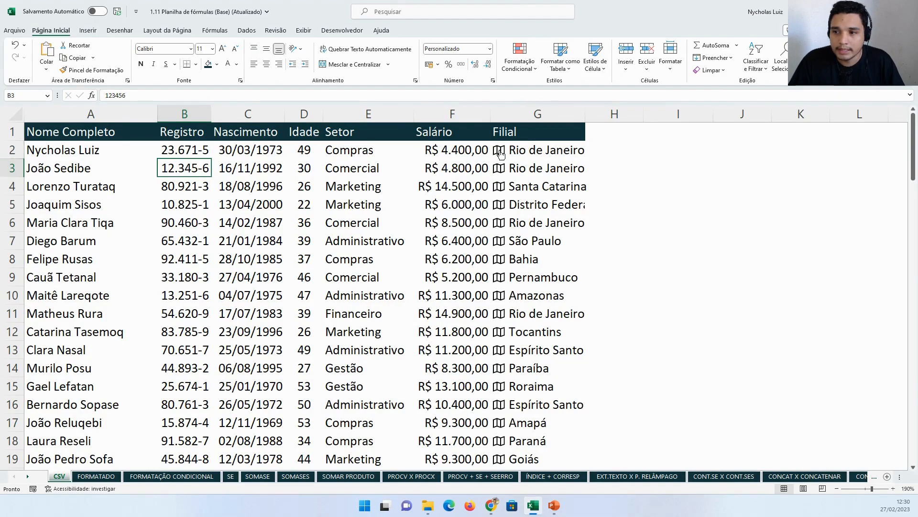
Check the Pop. Filial column on the FORMATADO sheet and return to the CSV sheet
{"action": "scroll", "coordinate": [499, 149], "scroll_direction": "down", "scroll_amount": 1}
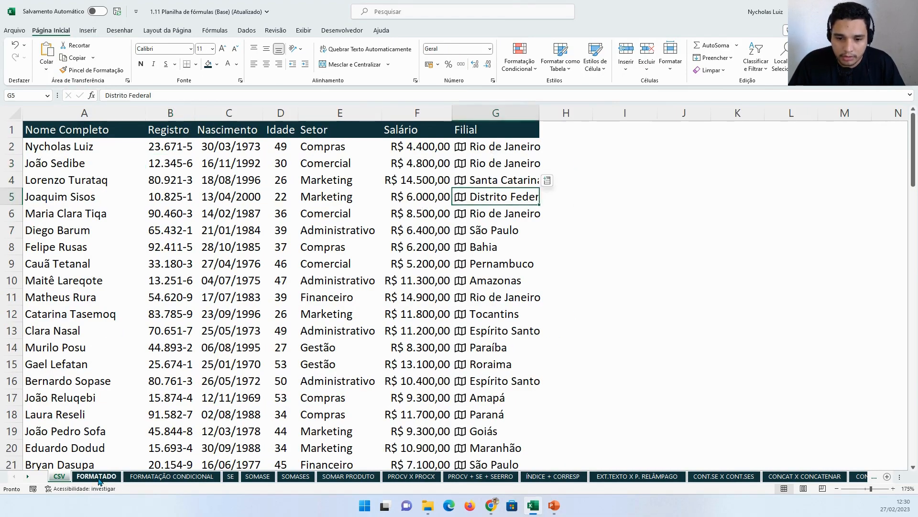
{"action": "left_click", "coordinate": [98, 477]}
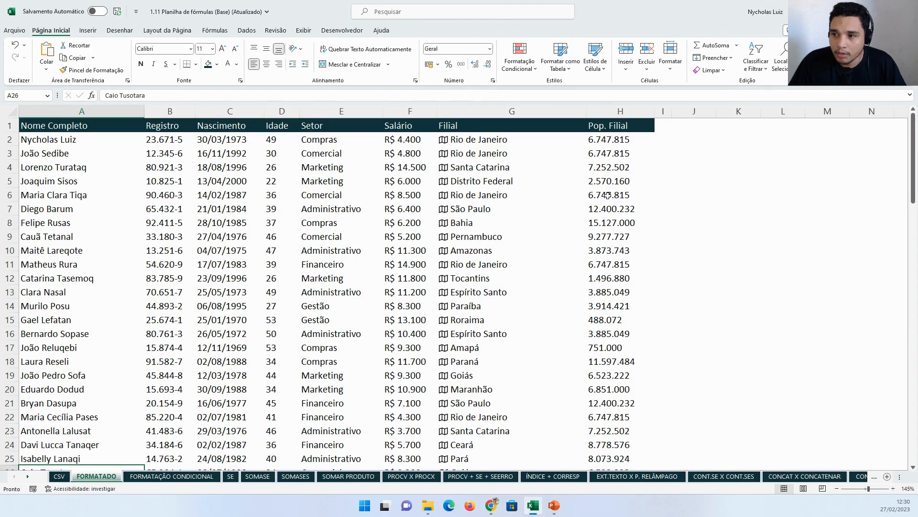
{"action": "left_click_drag", "start_coordinate": [605, 140], "coordinate": [606, 168]}
{"action": "left_click", "coordinate": [615, 125]}
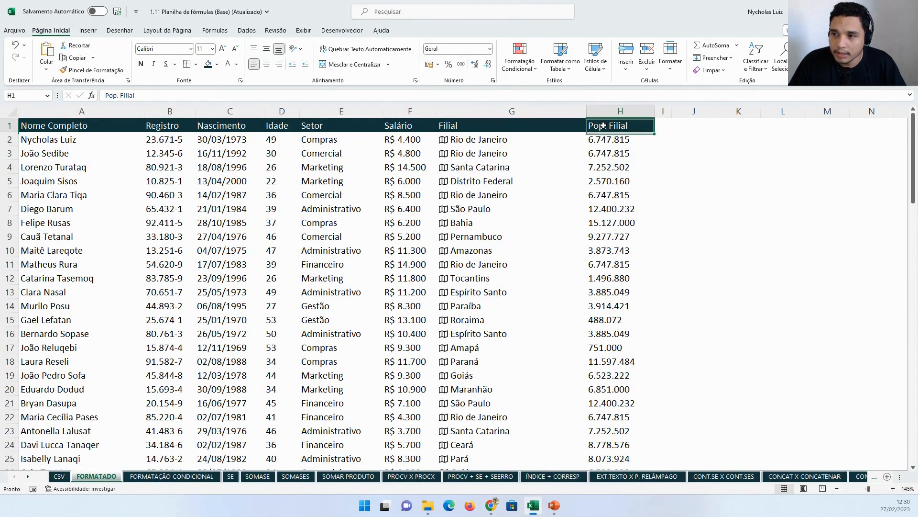
{"action": "left_click", "coordinate": [59, 476]}
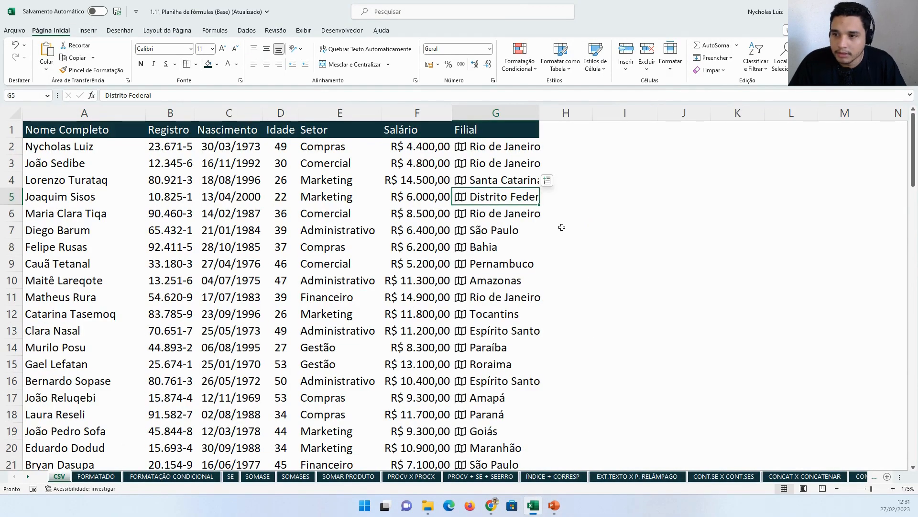
Extract the População field of the geography cell G2 into H2
{"action": "left_click", "coordinate": [491, 148]}
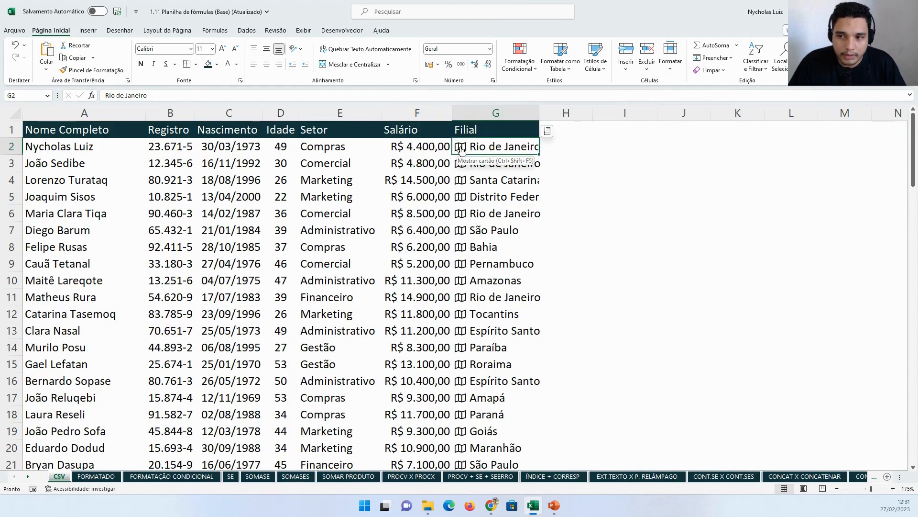
{"action": "left_click", "coordinate": [547, 133]}
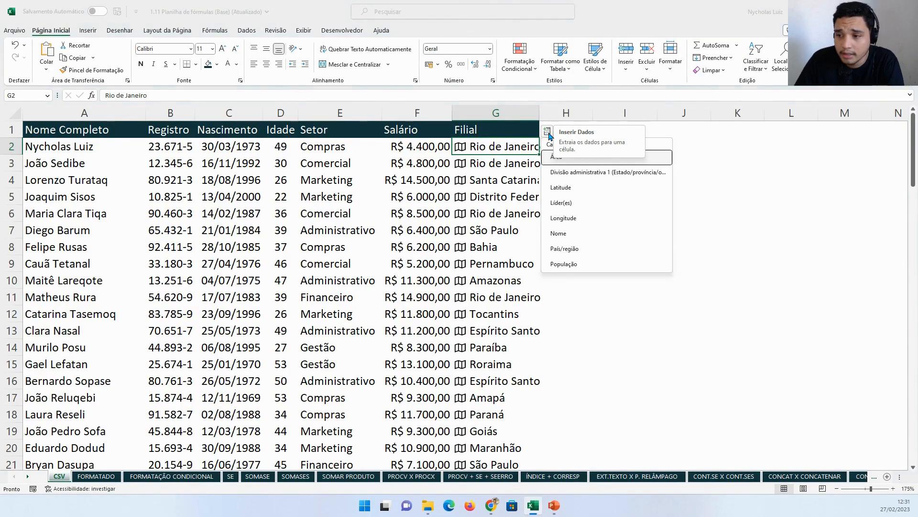
{"action": "left_click", "coordinate": [575, 264]}
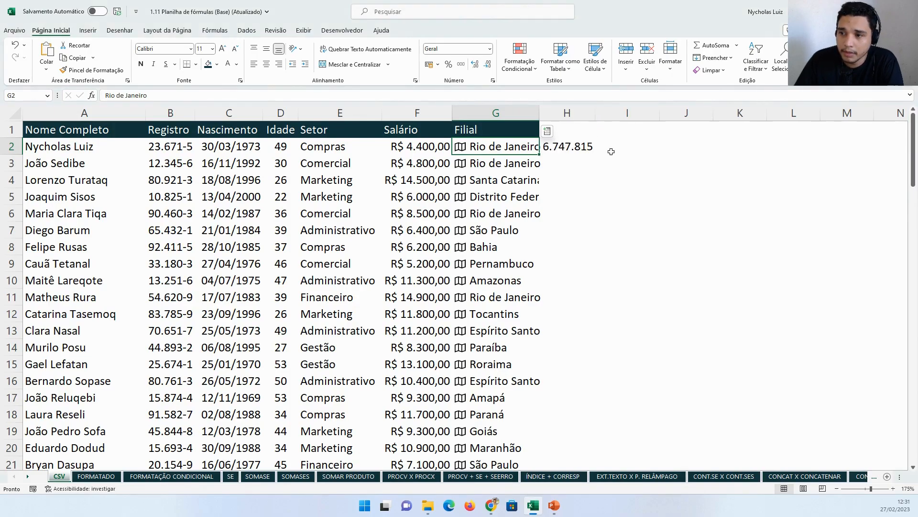
Fill the population formula from H2 down for all employees and autofit column H
{"action": "left_click", "coordinate": [585, 149]}
{"action": "double_click", "coordinate": [596, 154]}
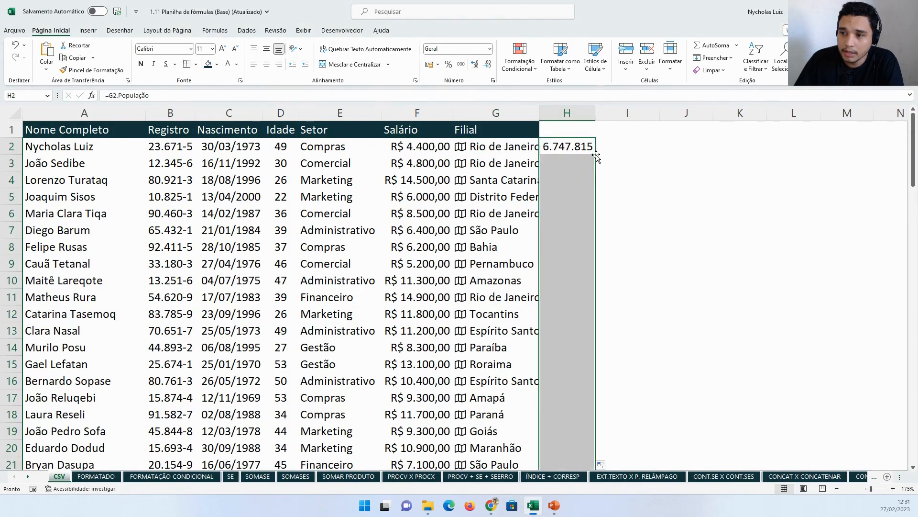
{"action": "double_click", "coordinate": [596, 114]}
{"action": "left_click", "coordinate": [591, 183]}
Copy the Filial header cell with its formatting into H1 and replace its text with População
{"action": "left_click", "coordinate": [501, 127]}
{"action": "left_click", "coordinate": [559, 132]}
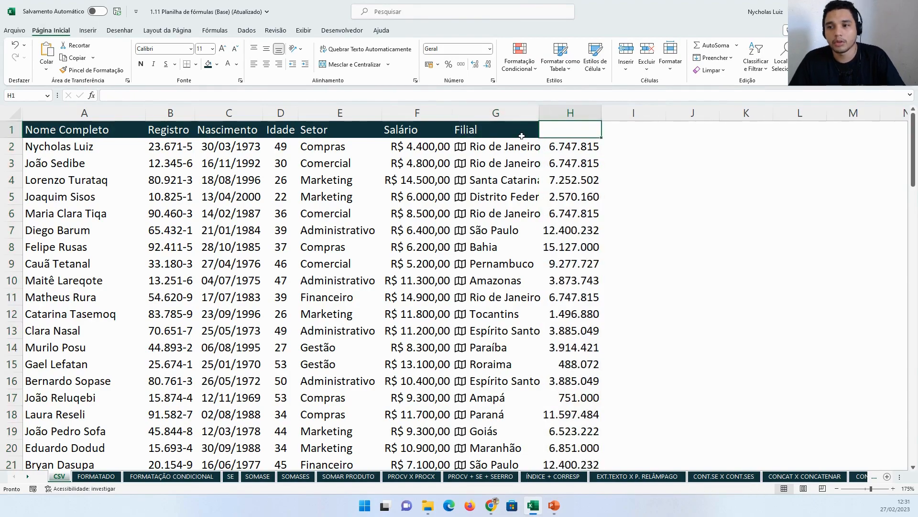
{"action": "left_click", "coordinate": [522, 136]}
{"action": "key", "text": "ctrl+c"}
{"action": "key", "text": "Right"}
{"action": "key", "text": "ctrl+v"}
{"action": "type", "text": "População"}
{"action": "key", "text": "Return"}
{"action": "left_click", "coordinate": [562, 133]}
{"action": "scroll", "coordinate": [541, 182], "scroll_direction": "down", "scroll_amount": 1, "text": "ctrl"}
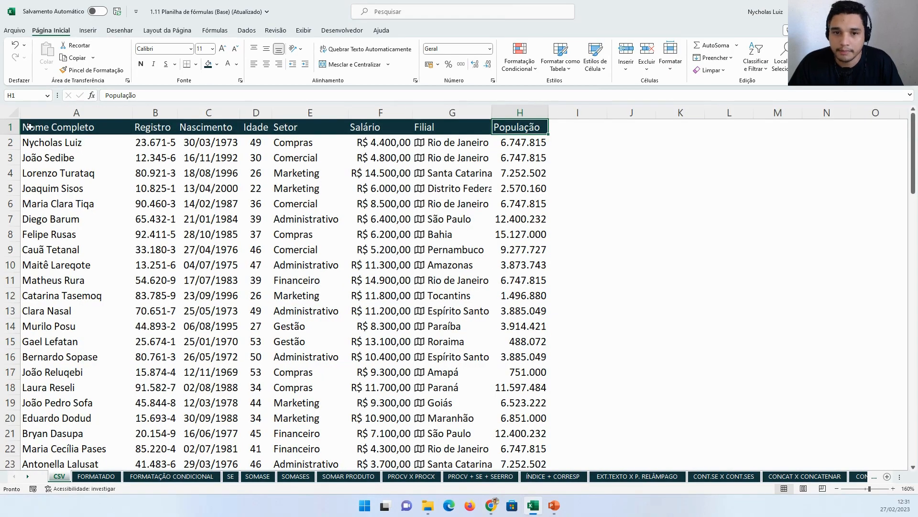
{"action": "left_click", "coordinate": [13, 113]}
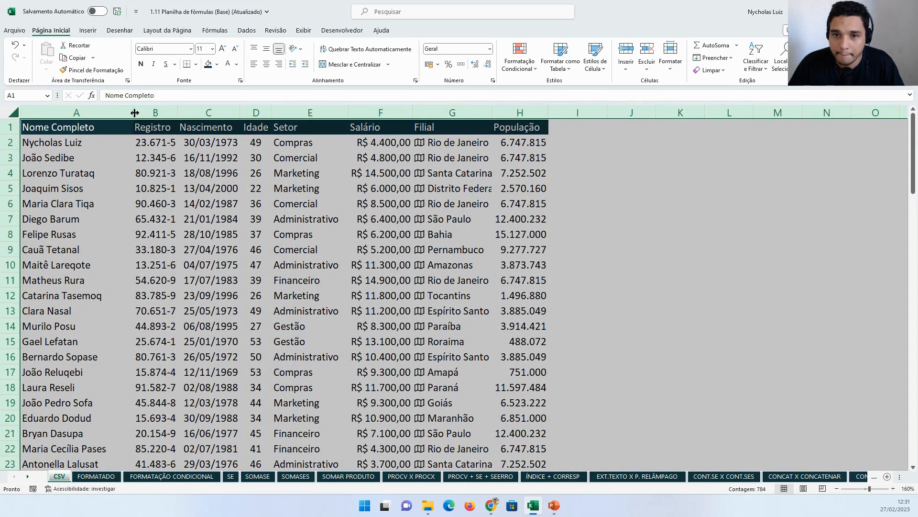
{"action": "left_click", "coordinate": [209, 173]}
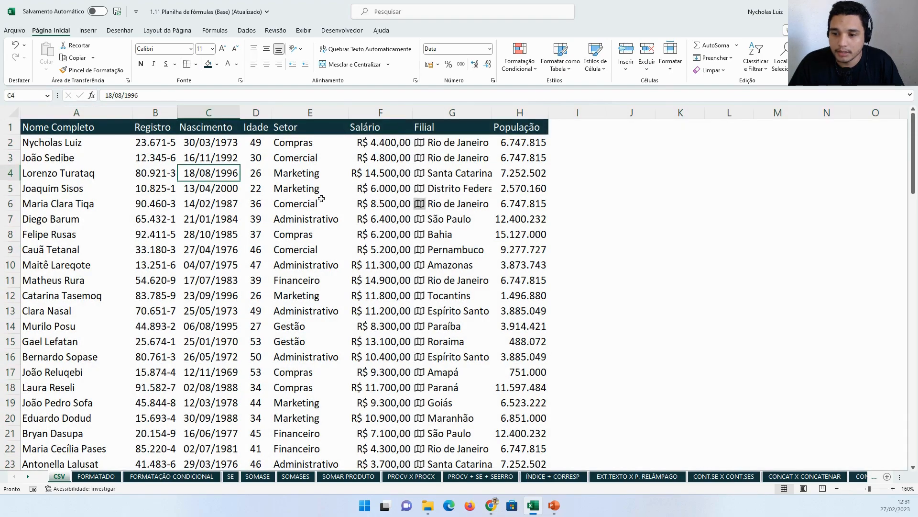
{"action": "left_click_drag", "start_coordinate": [62, 113], "coordinate": [495, 163]}
{"action": "left_click", "coordinate": [466, 179]}
{"action": "left_click", "coordinate": [74, 128]}
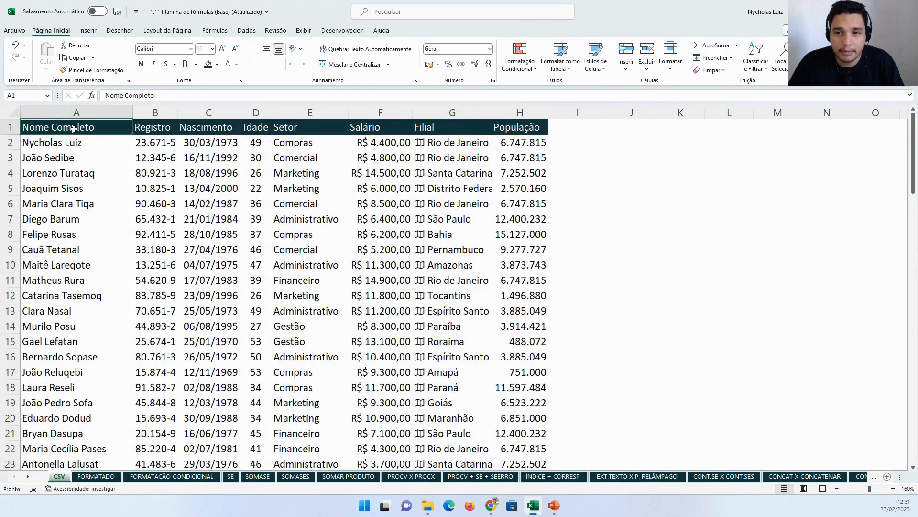